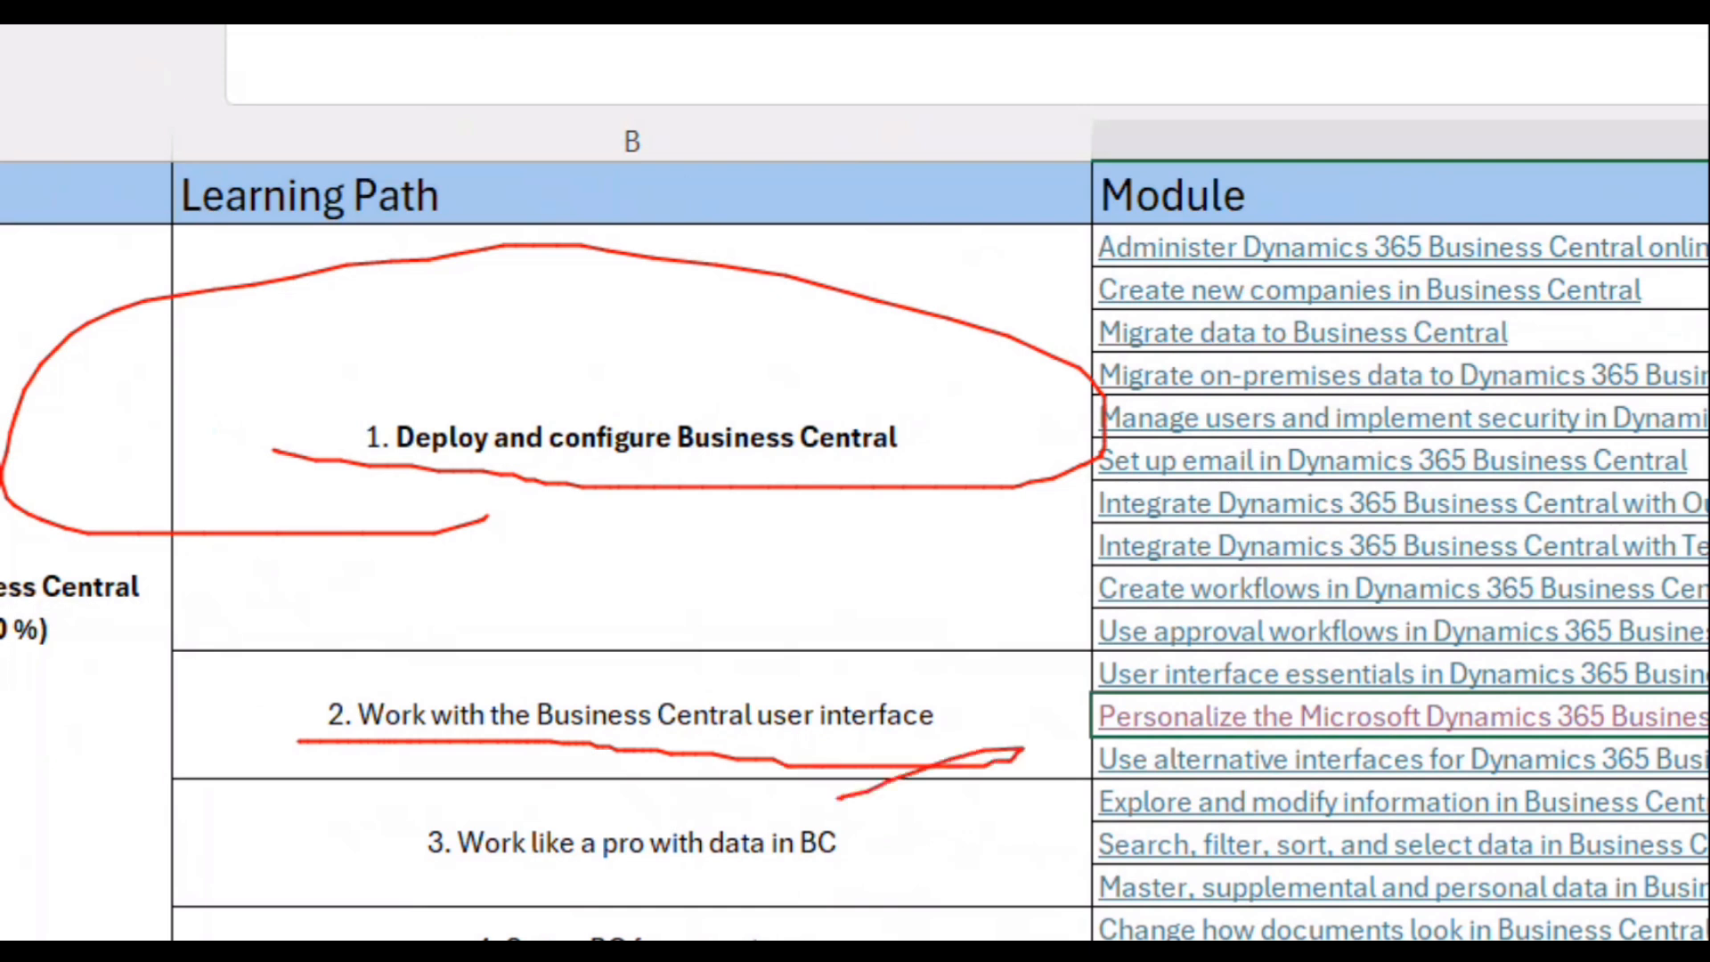
{"action": "mouse_move", "coordinate": [1004, 705]}
{"action": "left_mouse_down"}
{"action": "mouse_move", "coordinate": [1211, 678]}
{"action": "mouse_move", "coordinate": [1077, 712]}
{"action": "left_mouse_up"}
{"action": "mouse_move", "coordinate": [1213, 619]}
{"action": "left_mouse_down"}
{"action": "mouse_move", "coordinate": [1069, 688]}
{"action": "mouse_move", "coordinate": [1332, 699]}
{"action": "left_mouse_up"}
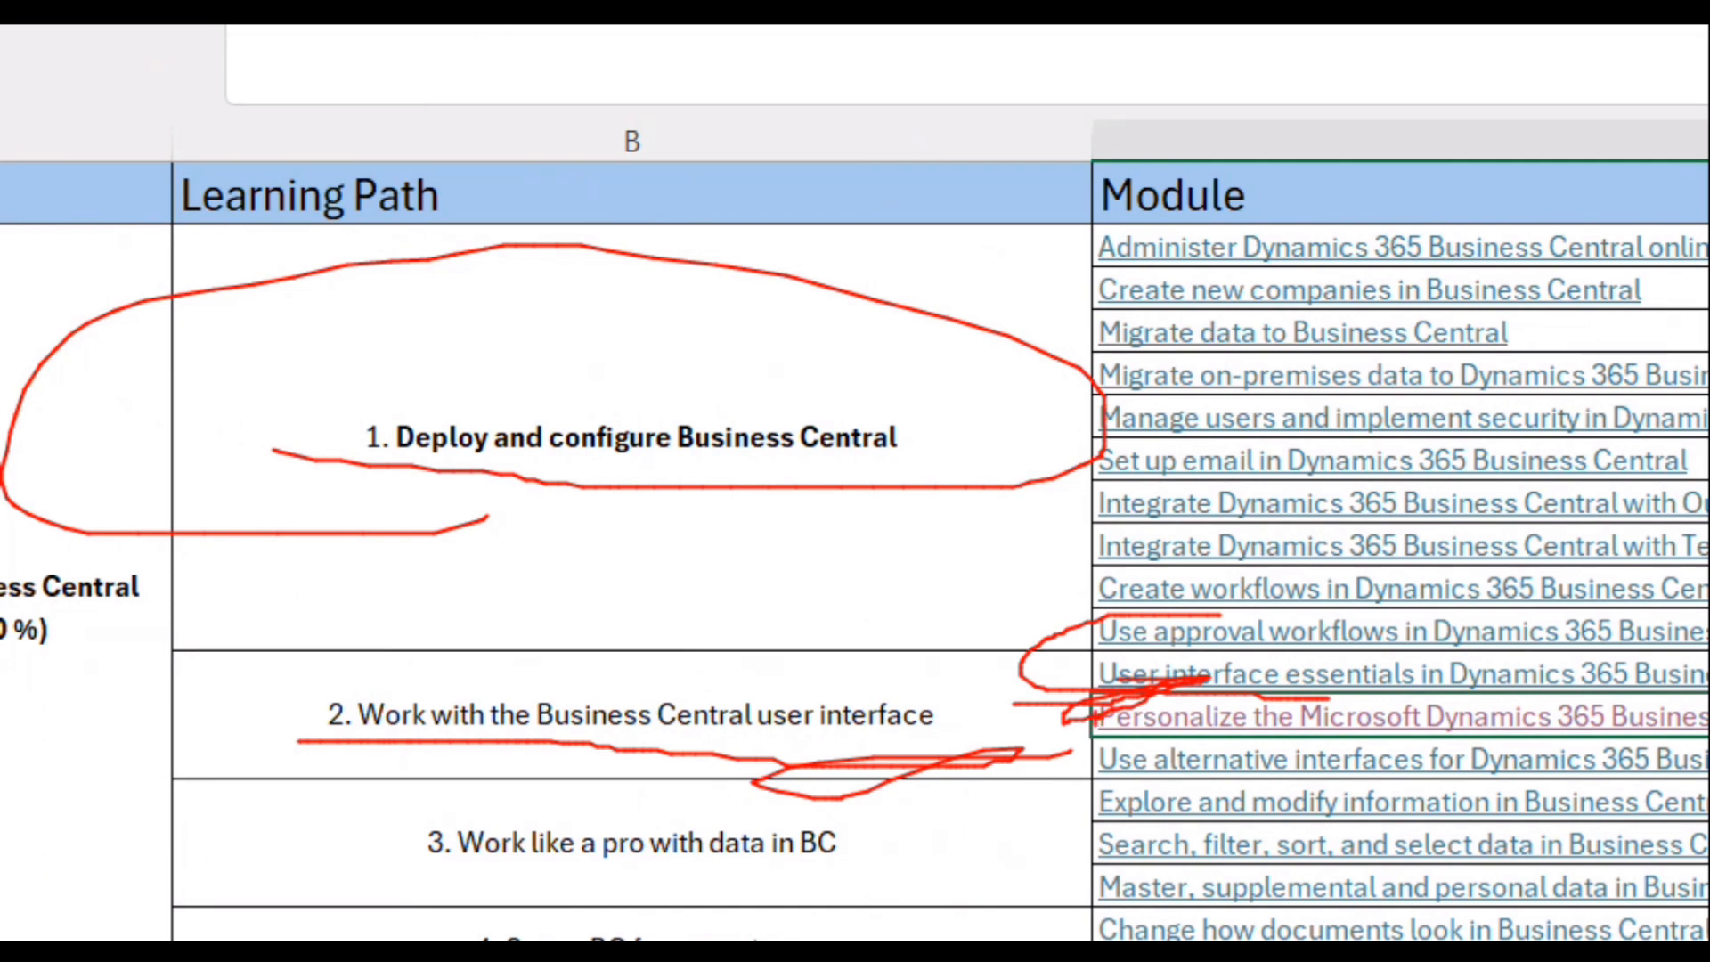
{"action": "mouse_move", "coordinate": [1038, 742]}
{"action": "left_mouse_down"}
{"action": "mouse_move", "coordinate": [1314, 734]}
{"action": "mouse_move", "coordinate": [1536, 764]}
{"action": "left_mouse_up"}
{"action": "key", "text": "Escape"}
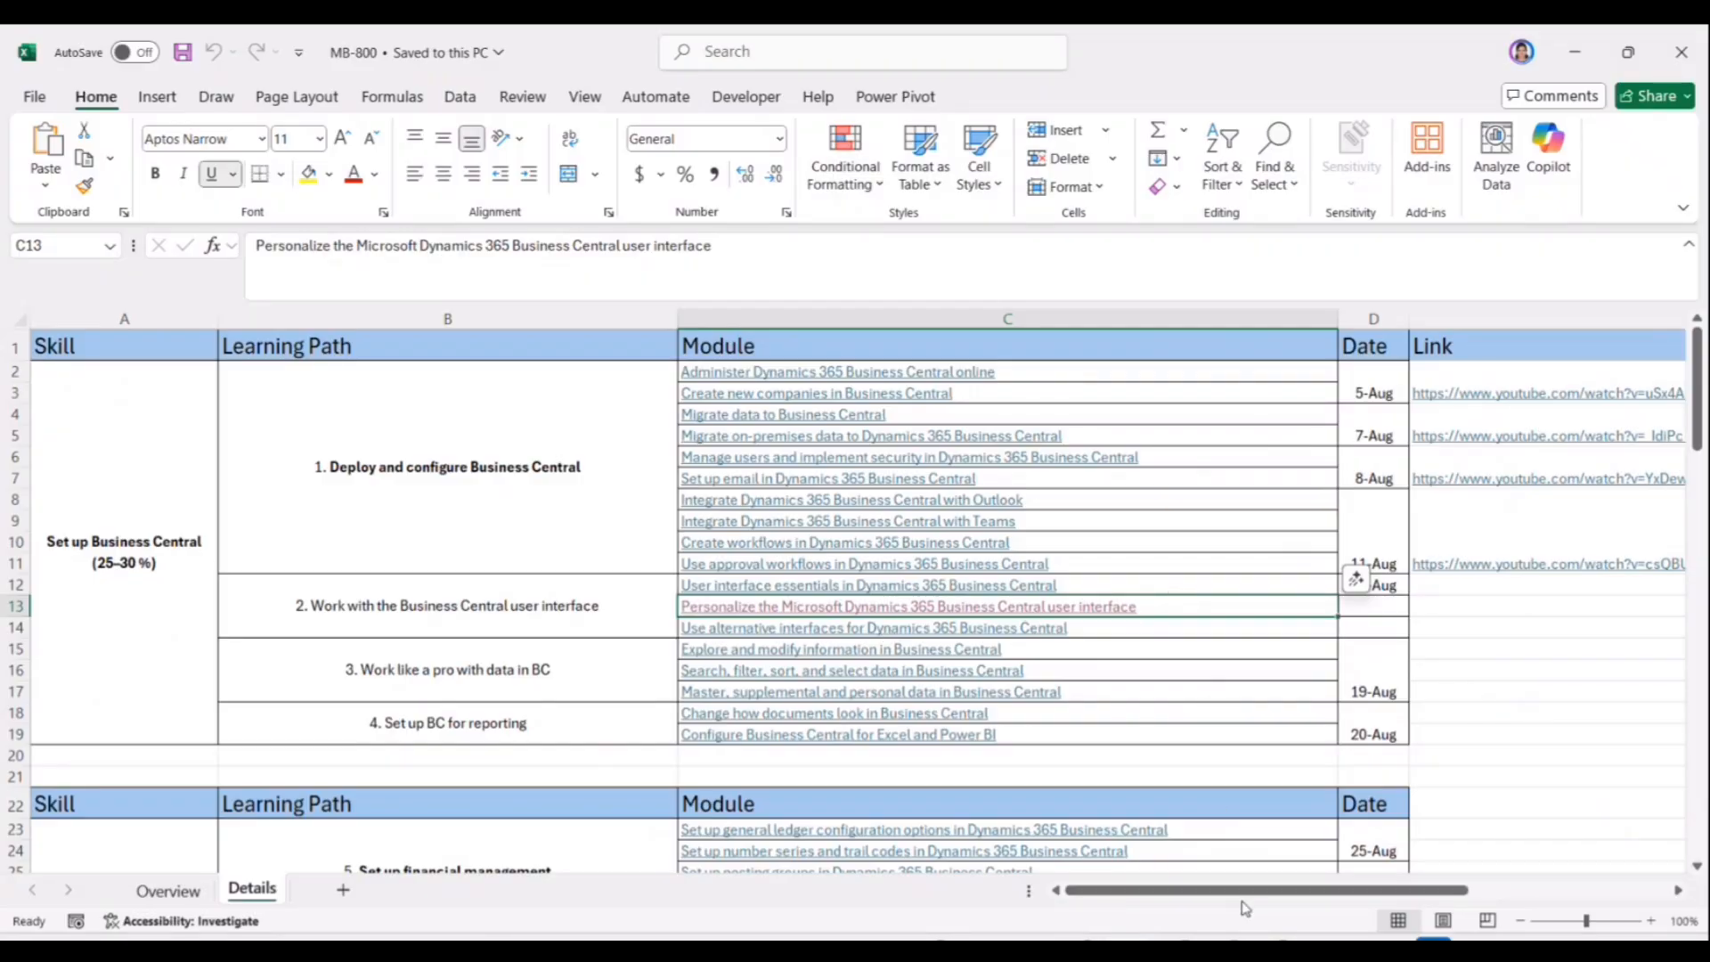
Switch to the browser, dismiss the notification prompt and open the goms tech talks channel's Playlists section.
{"action": "key", "text": "alt+Tab"}
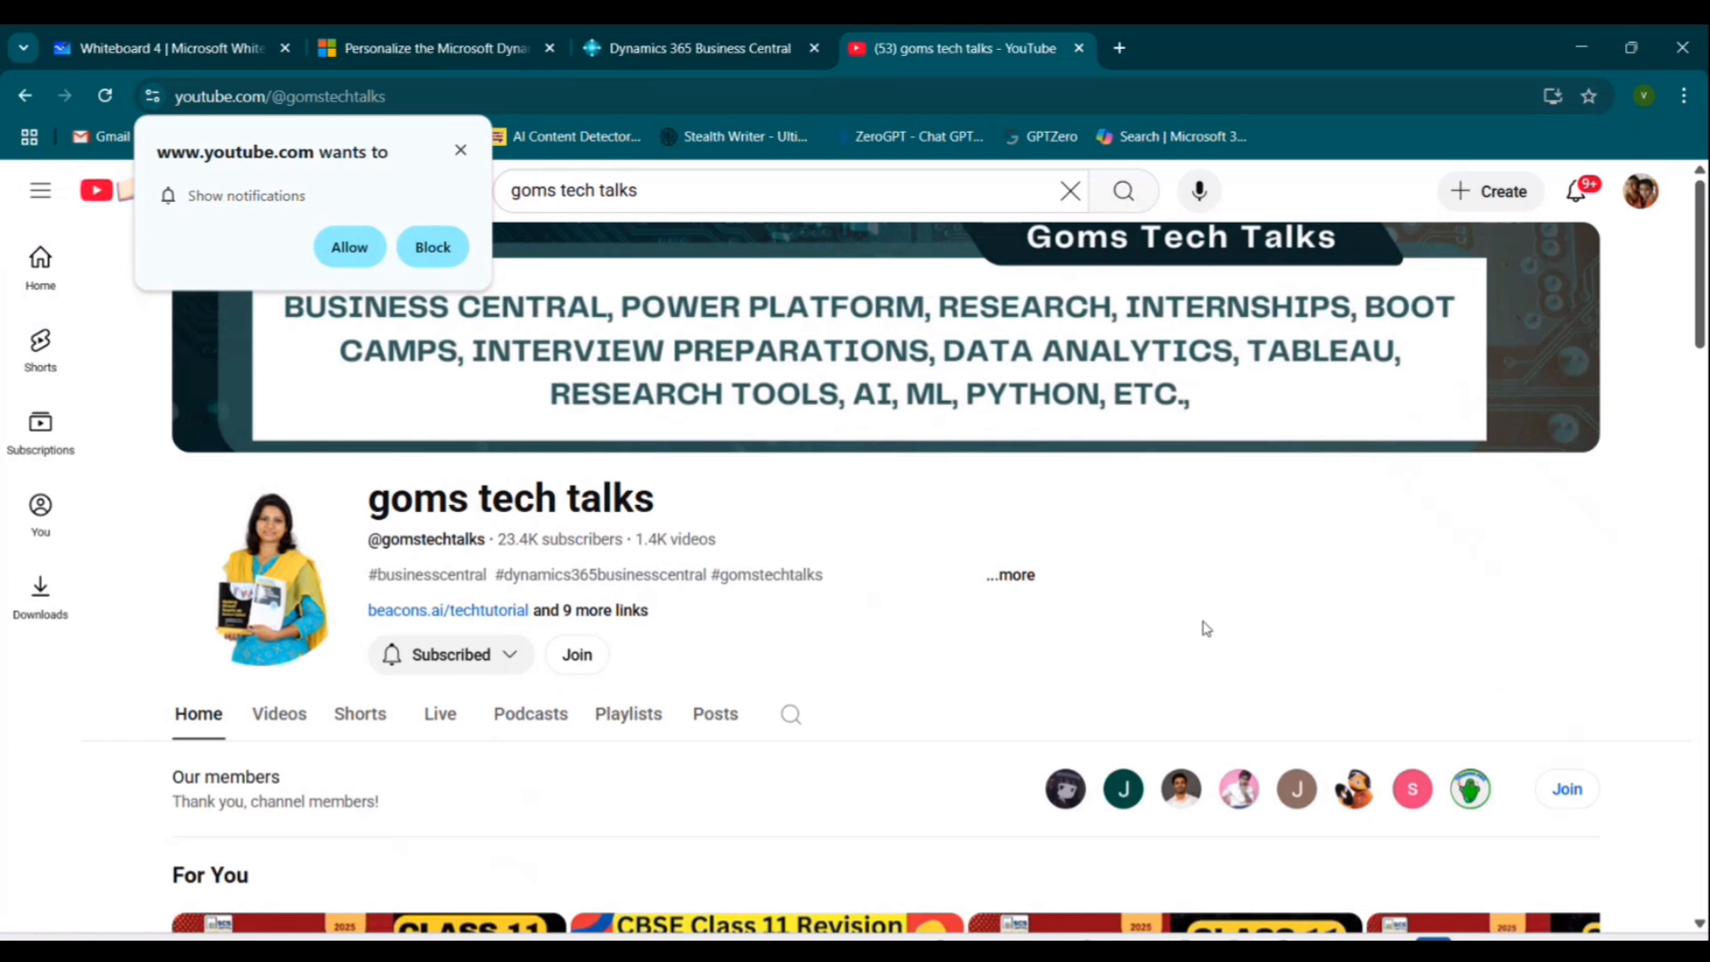
{"action": "scroll", "coordinate": [1205, 628], "scroll_direction": "down", "scroll_amount": 3}
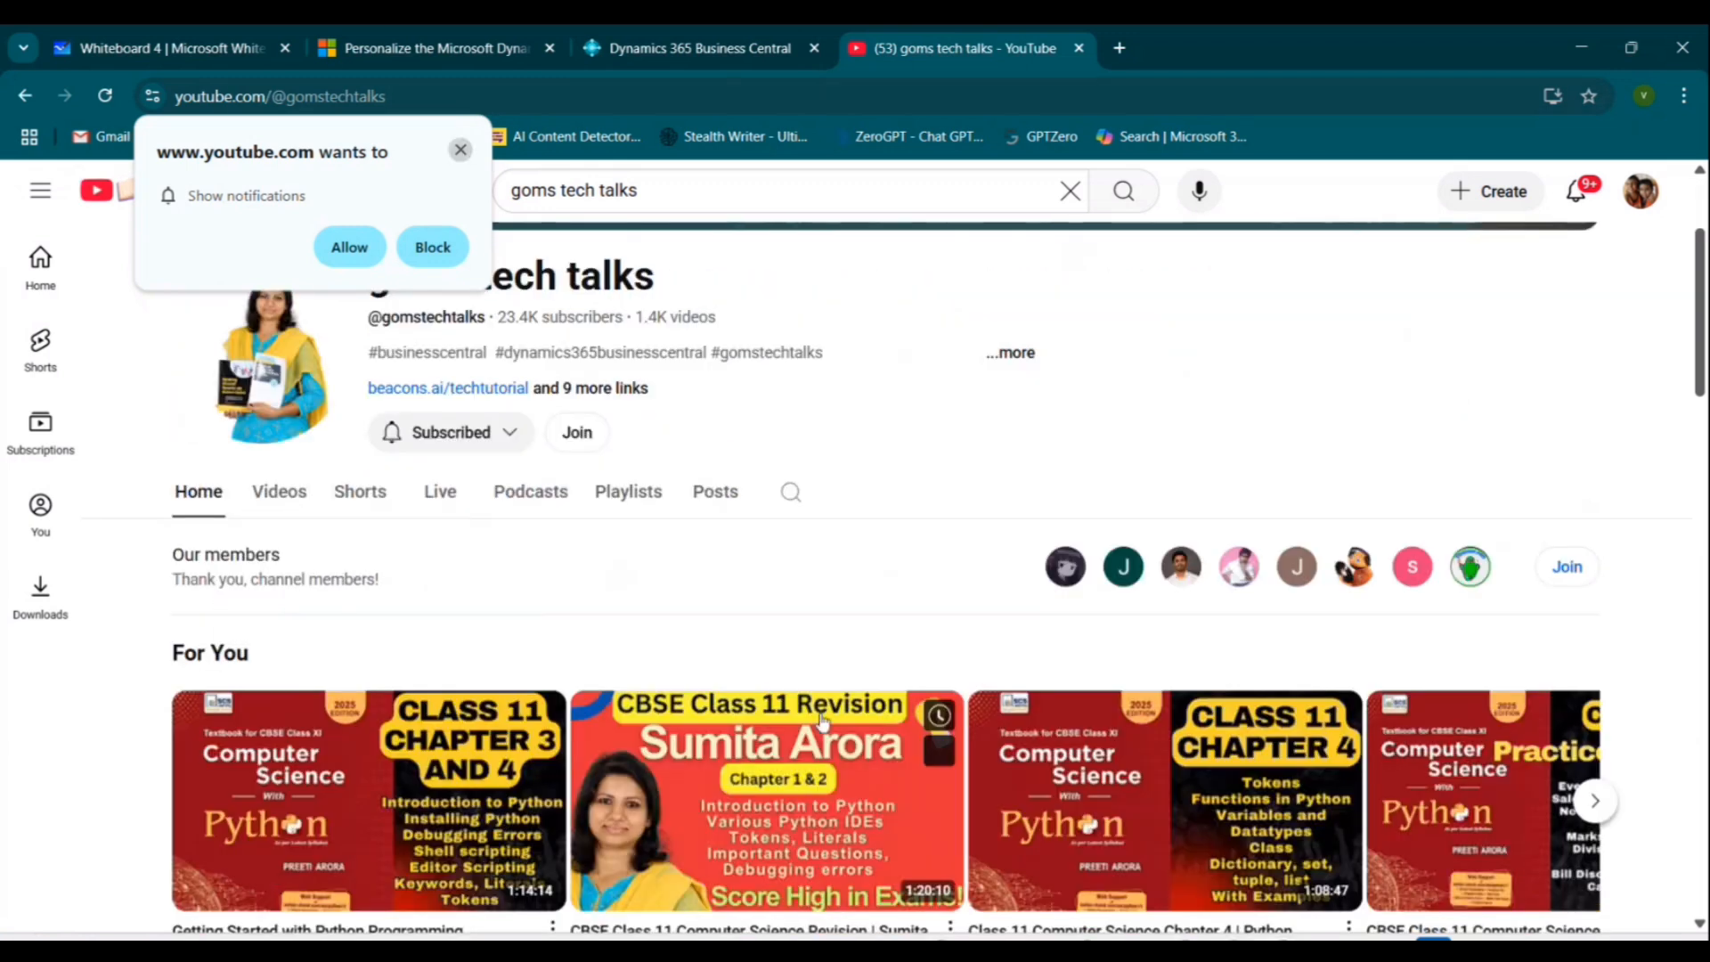
{"action": "left_click", "coordinate": [460, 150]}
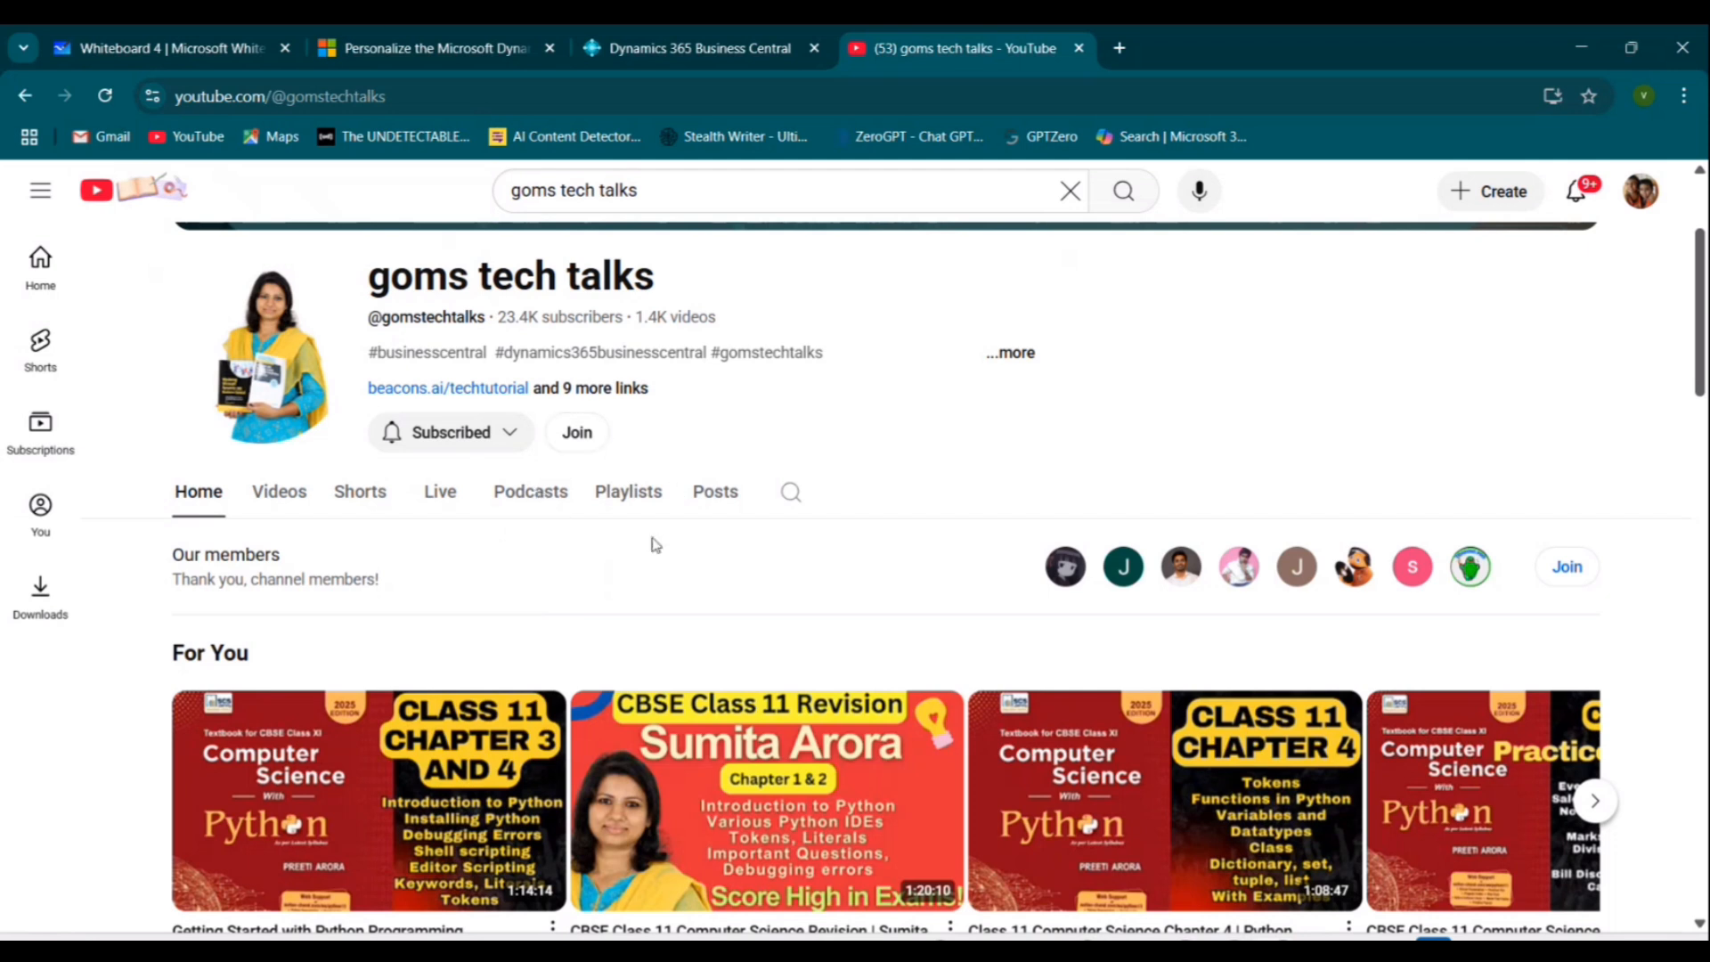
{"action": "key", "text": "ctrl+1"}
{"action": "left_click", "coordinate": [663, 497]}
{"action": "mouse_move", "coordinate": [686, 446]}
{"action": "left_mouse_down"}
{"action": "mouse_move", "coordinate": [686, 429]}
{"action": "mouse_move", "coordinate": [558, 424]}
{"action": "left_mouse_up"}
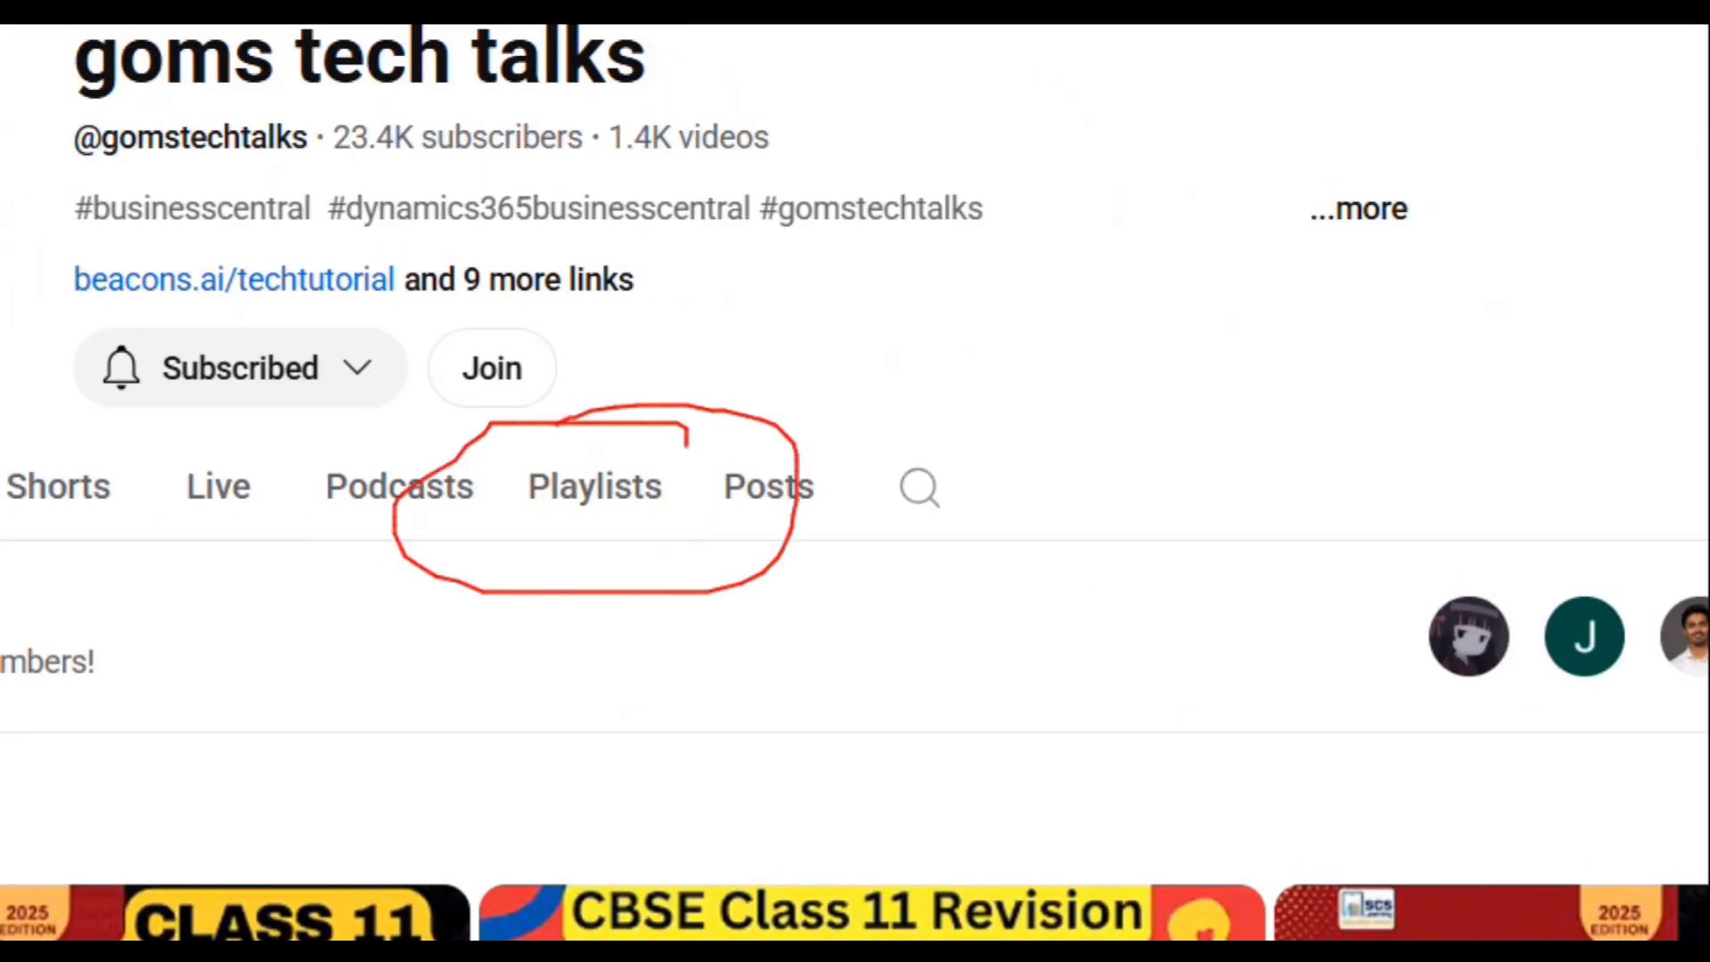
{"action": "key", "text": "Escape"}
{"action": "left_click", "coordinate": [626, 489]}
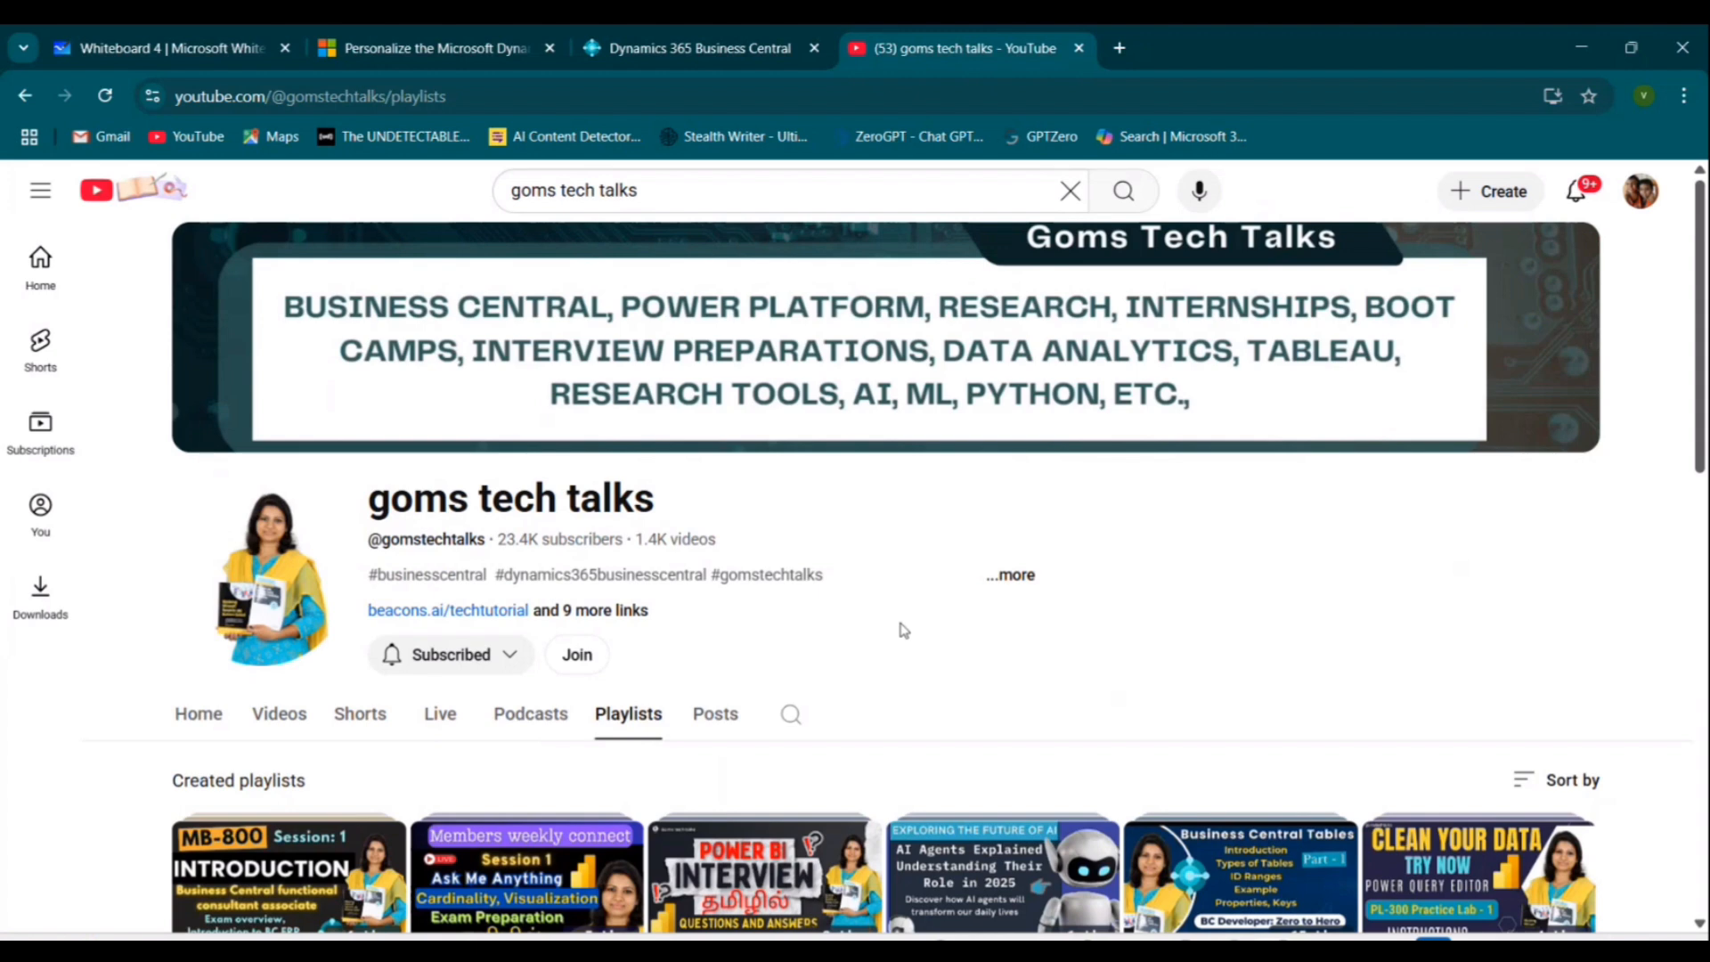
Open the How to pass MB-800 playlist and scroll through its session videos.
{"action": "scroll", "coordinate": [904, 630], "scroll_direction": "down", "scroll_amount": 4}
{"action": "key", "text": "ctrl+1"}
{"action": "left_click", "coordinate": [408, 185]}
{"action": "mouse_move", "coordinate": [409, 185]}
{"action": "left_mouse_down"}
{"action": "mouse_move", "coordinate": [229, 177]}
{"action": "mouse_move", "coordinate": [312, 772]}
{"action": "mouse_move", "coordinate": [236, 169]}
{"action": "mouse_move", "coordinate": [131, 280]}
{"action": "left_mouse_up"}
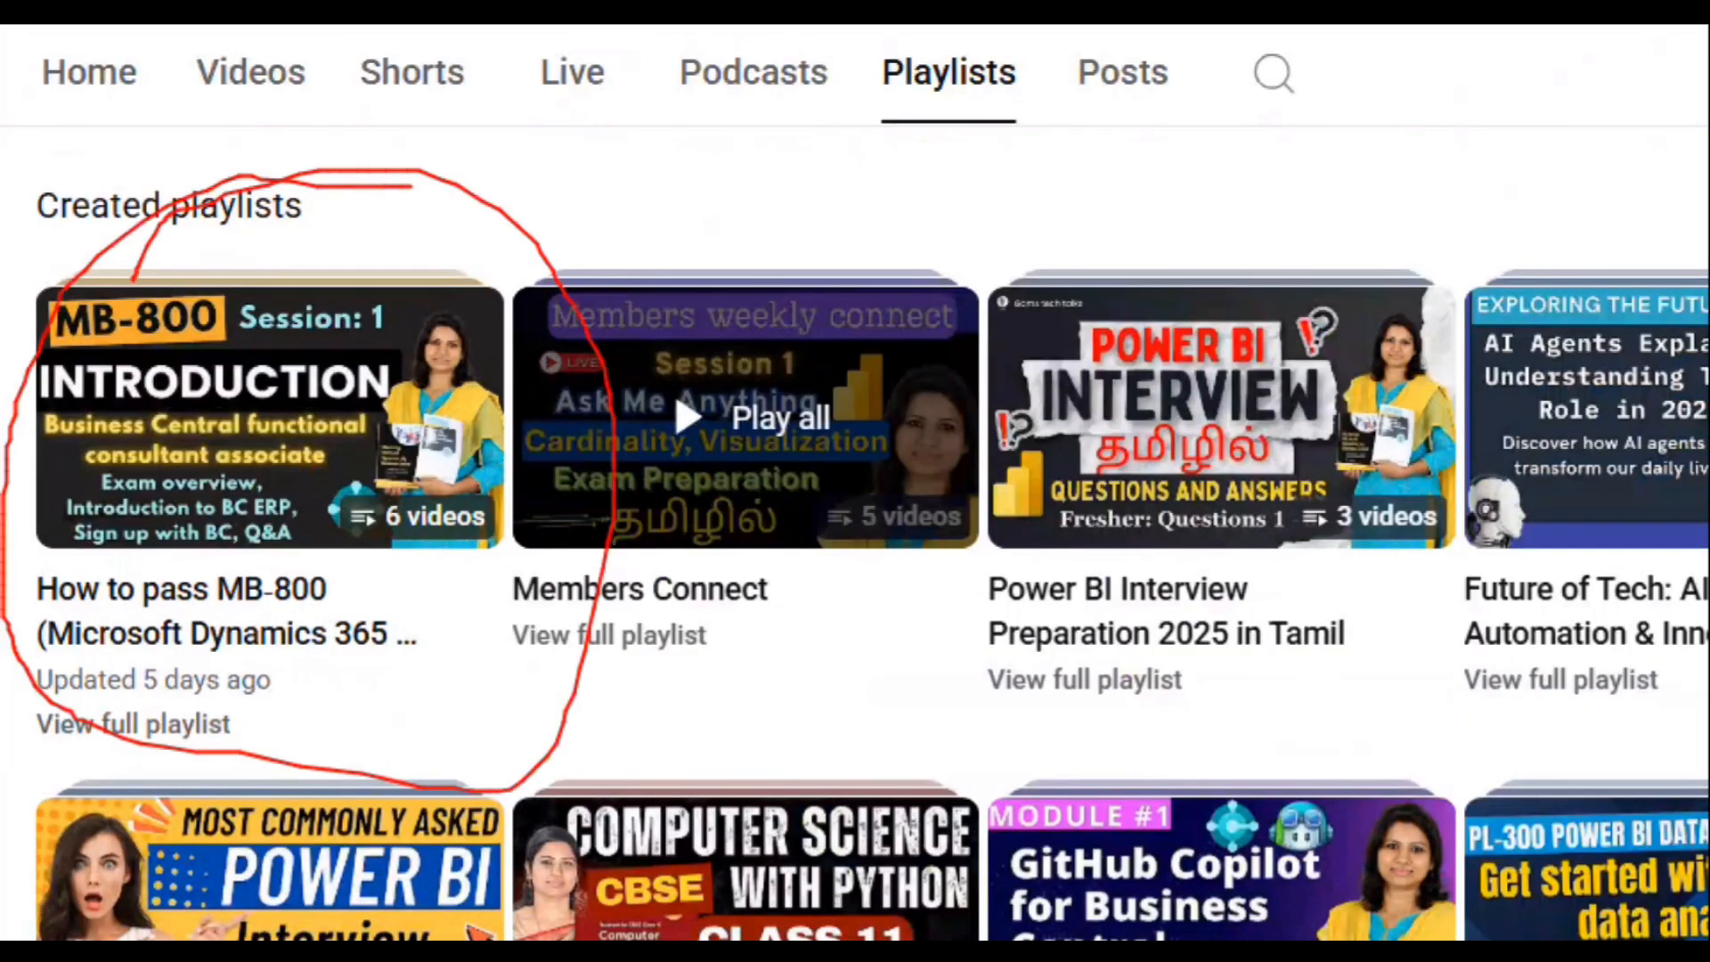
{"action": "key", "text": "Escape"}
{"action": "left_click", "coordinate": [255, 594]}
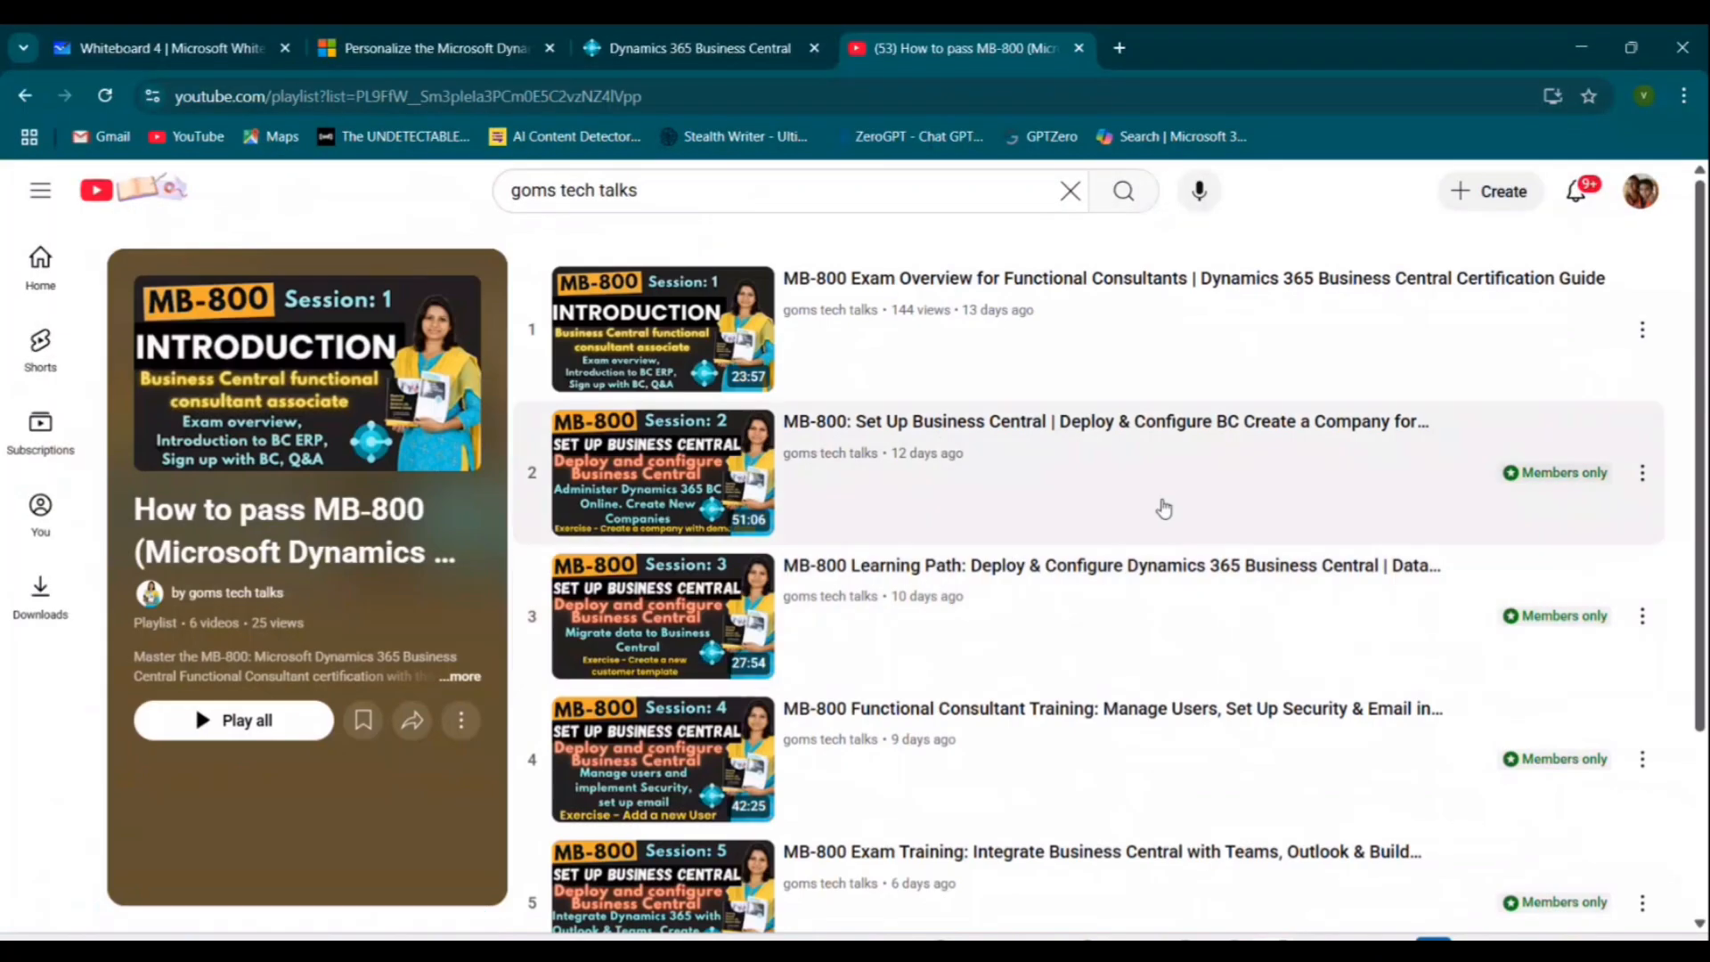
{"action": "scroll", "coordinate": [1595, 481], "scroll_direction": "down", "scroll_amount": 3}
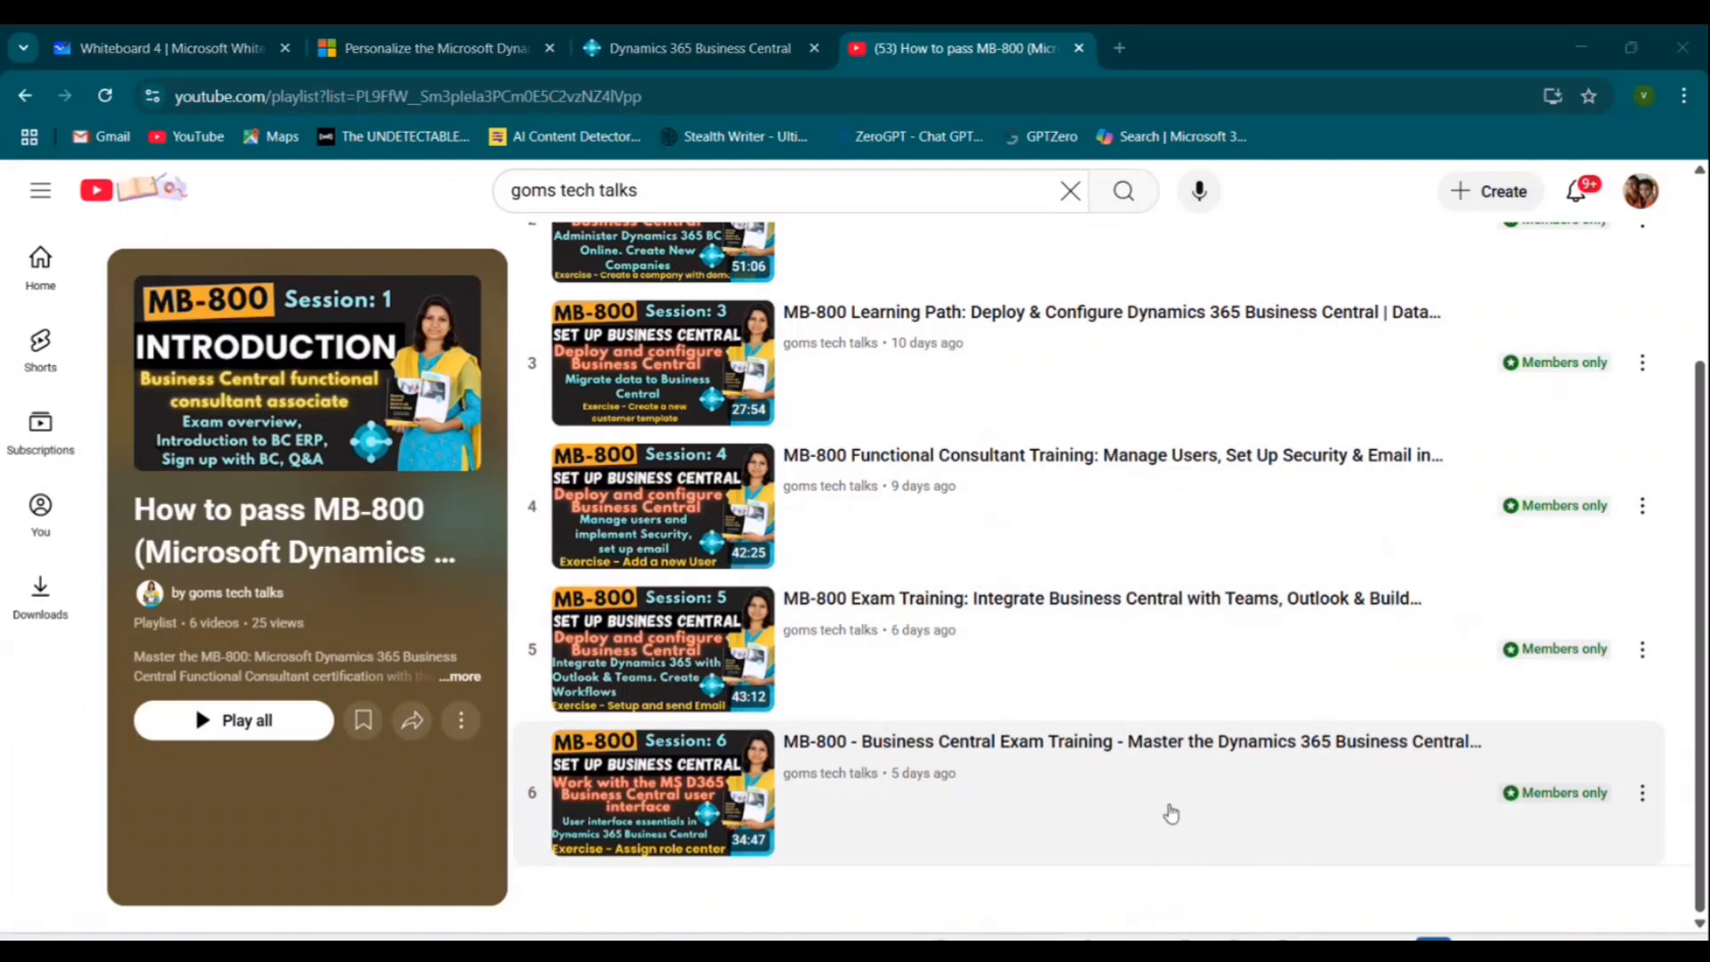
Go through the Whiteboard and Learn tabs to reach the Personalize the customer list exercise unit.
{"action": "left_click", "coordinate": [57, 49]}
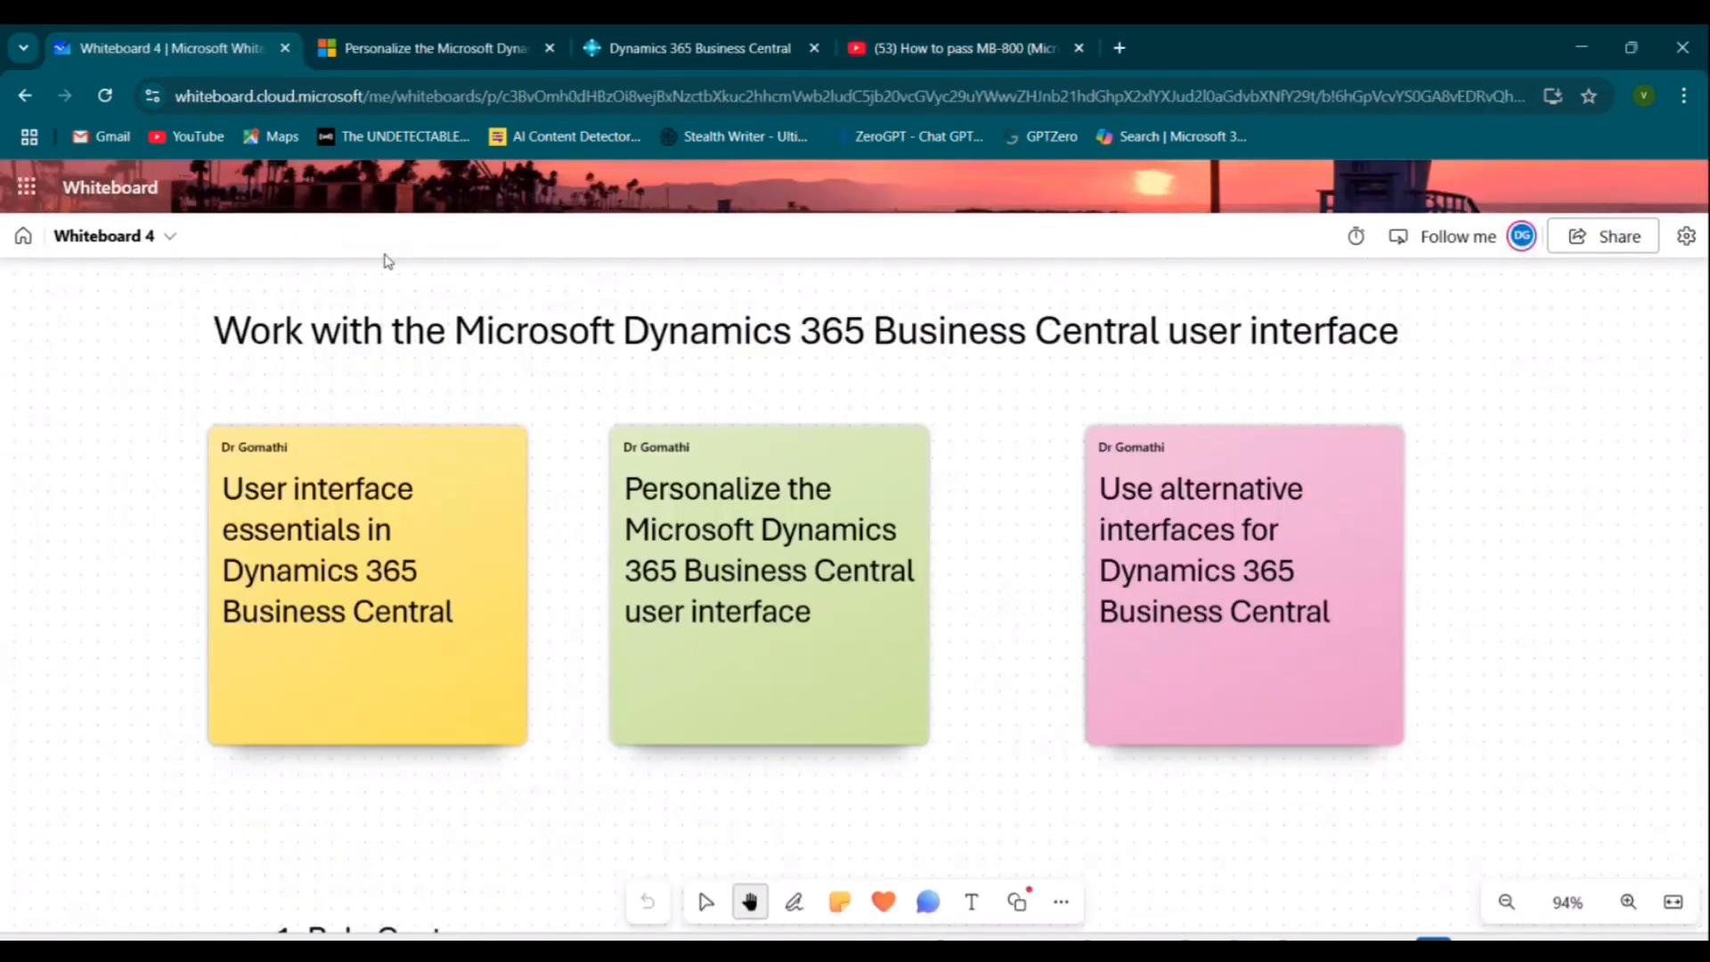
{"action": "left_click", "coordinate": [436, 49]}
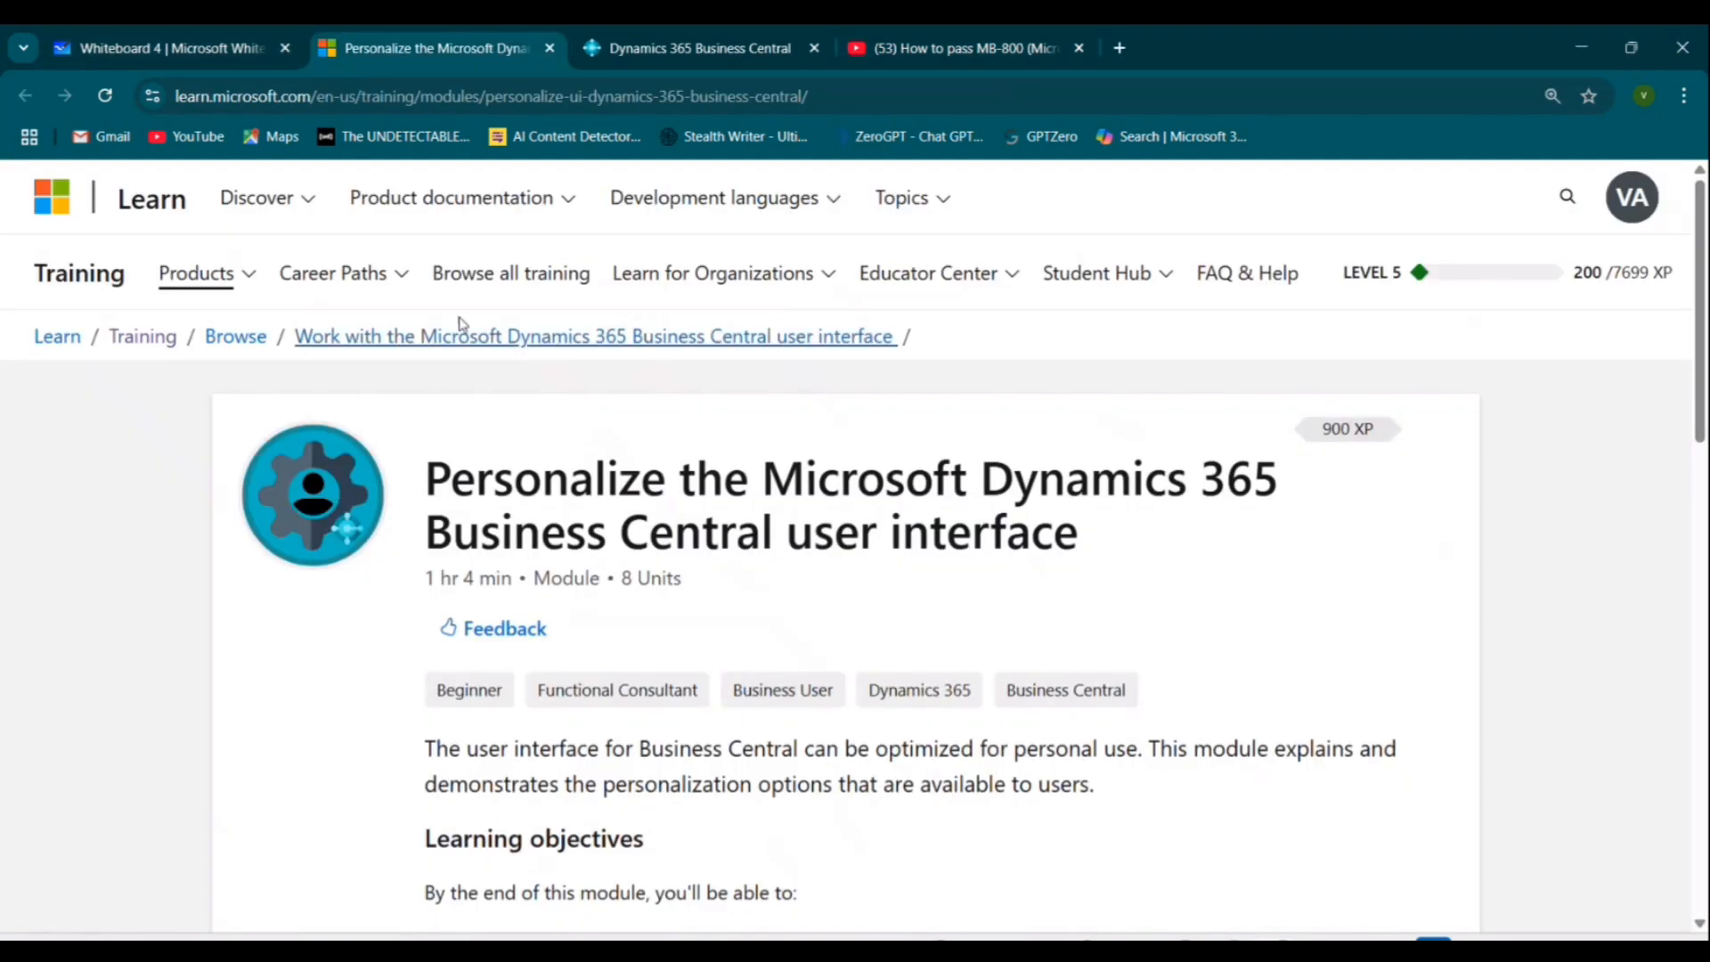
{"action": "left_click", "coordinate": [699, 44]}
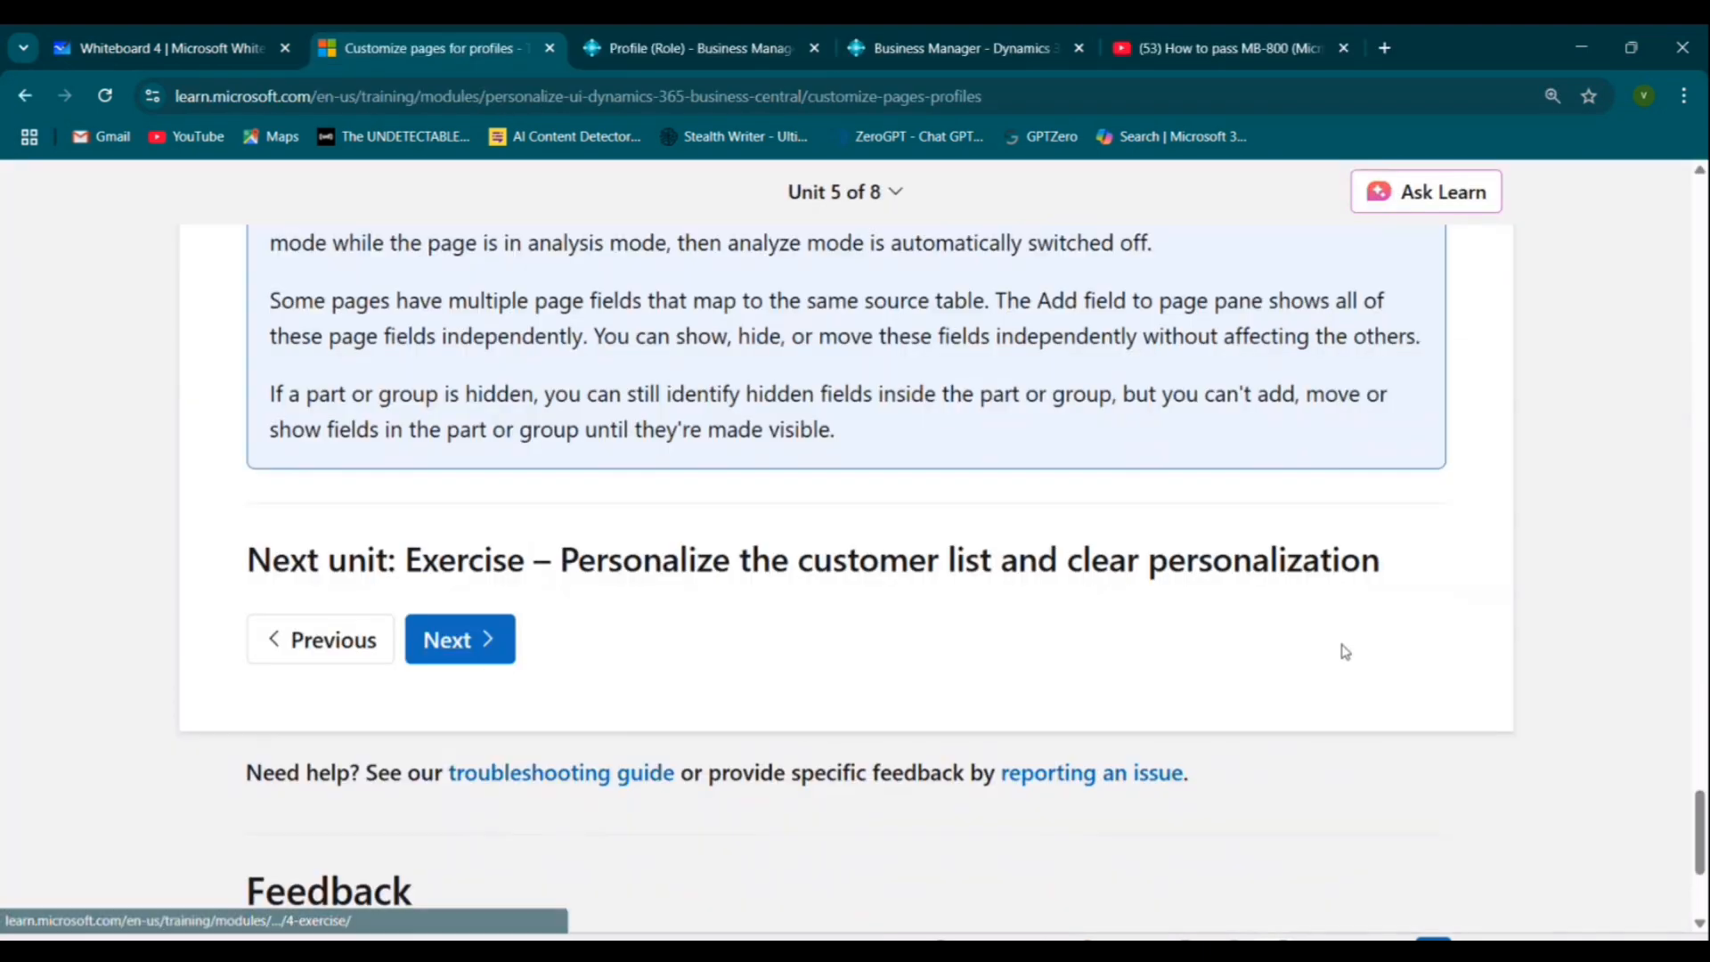
{"action": "scroll", "coordinate": [1163, 744], "scroll_direction": "down", "scroll_amount": 3}
{"action": "scroll", "coordinate": [1169, 744], "scroll_direction": "up", "scroll_amount": 3}
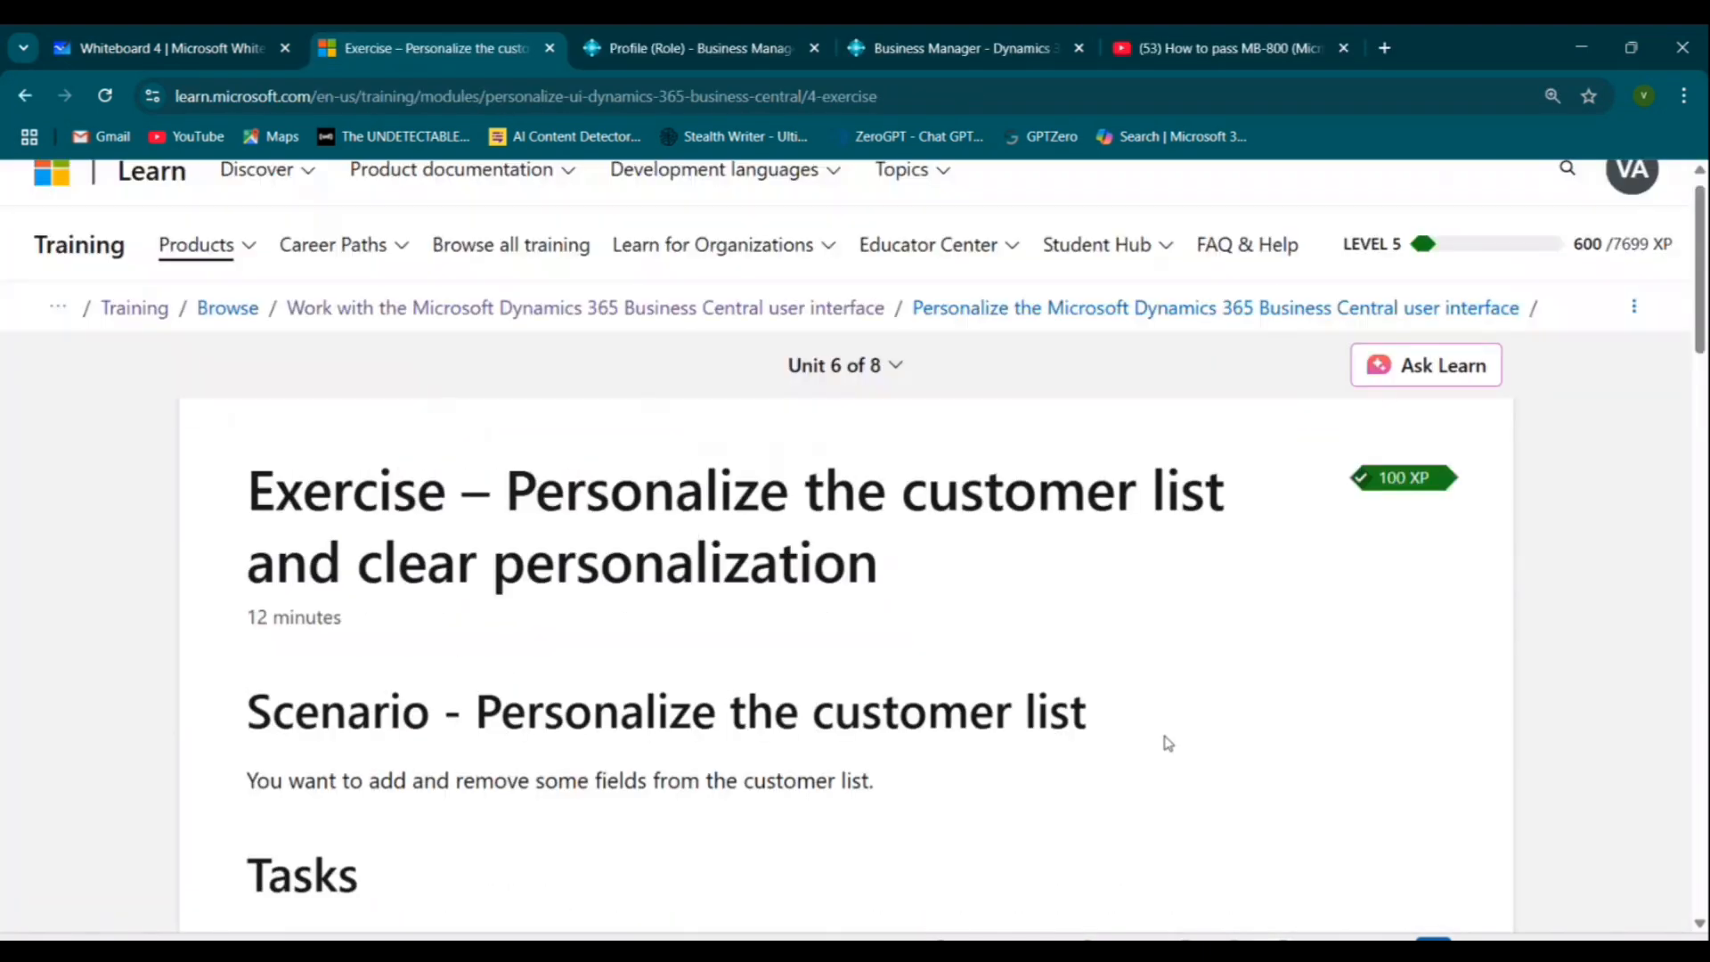
Read through the exercise's scenario, tasks and steps for removing Responsibility Center and adding Language Code.
{"action": "left_click_drag", "start_coordinate": [505, 517], "coordinate": [1227, 527]}
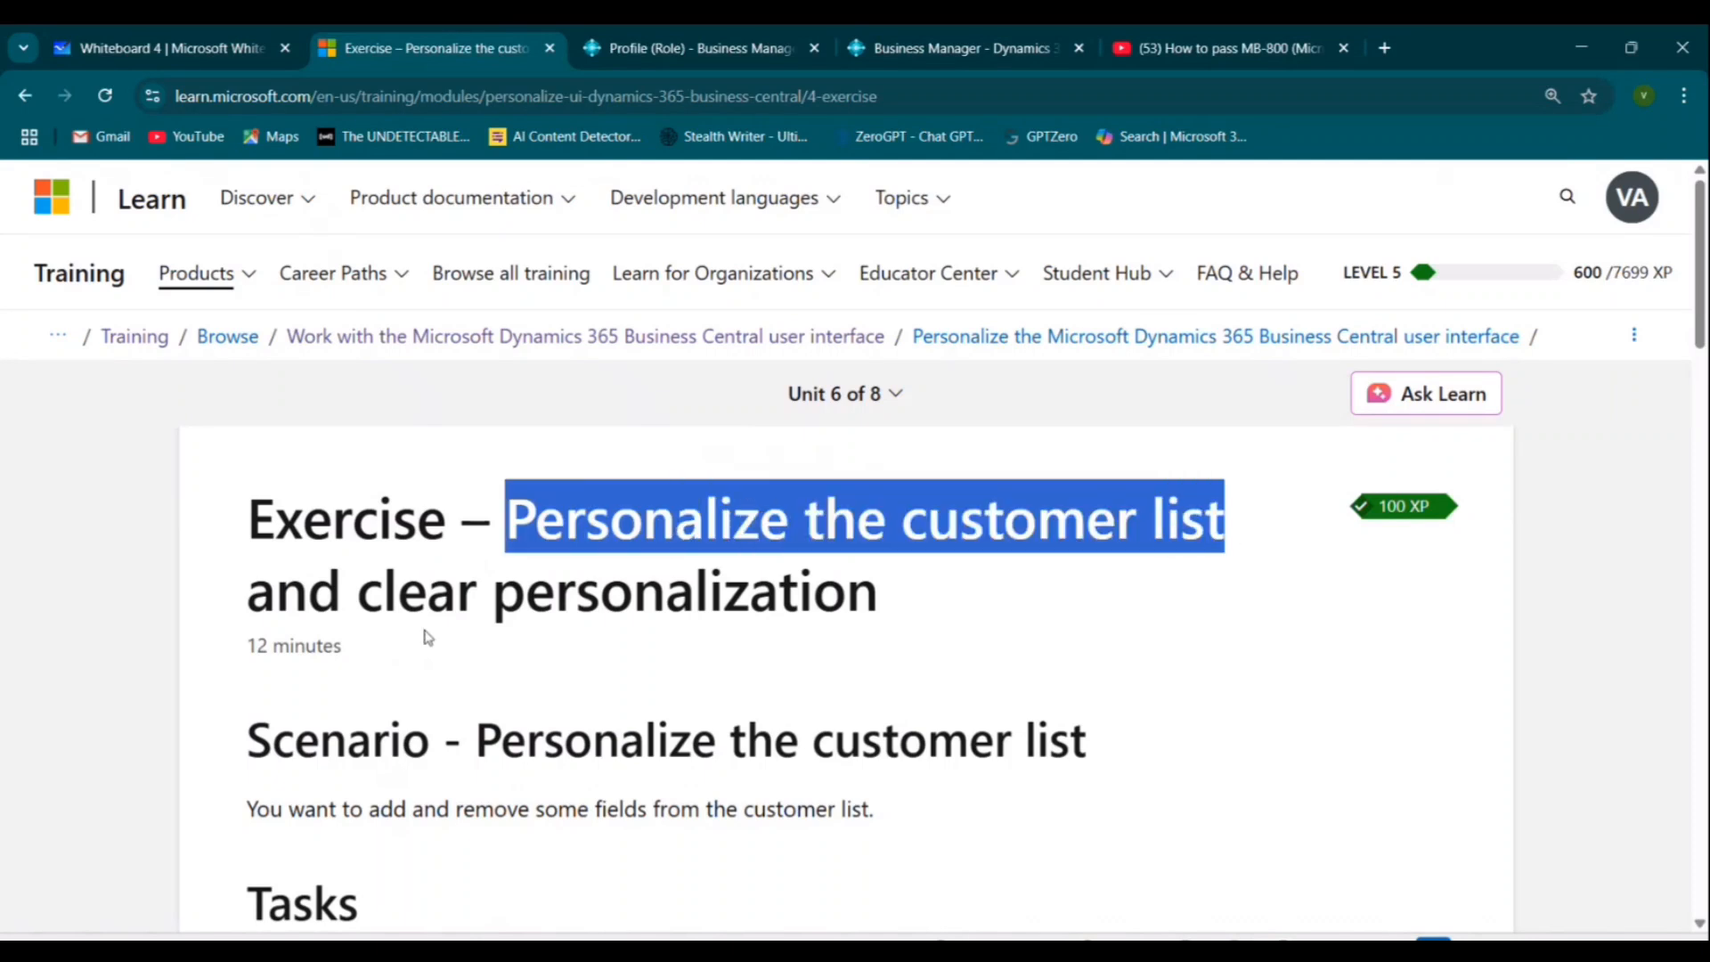
{"action": "left_click_drag", "start_coordinate": [427, 592], "coordinate": [921, 615]}
{"action": "scroll", "coordinate": [1294, 770], "scroll_direction": "down", "scroll_amount": 5}
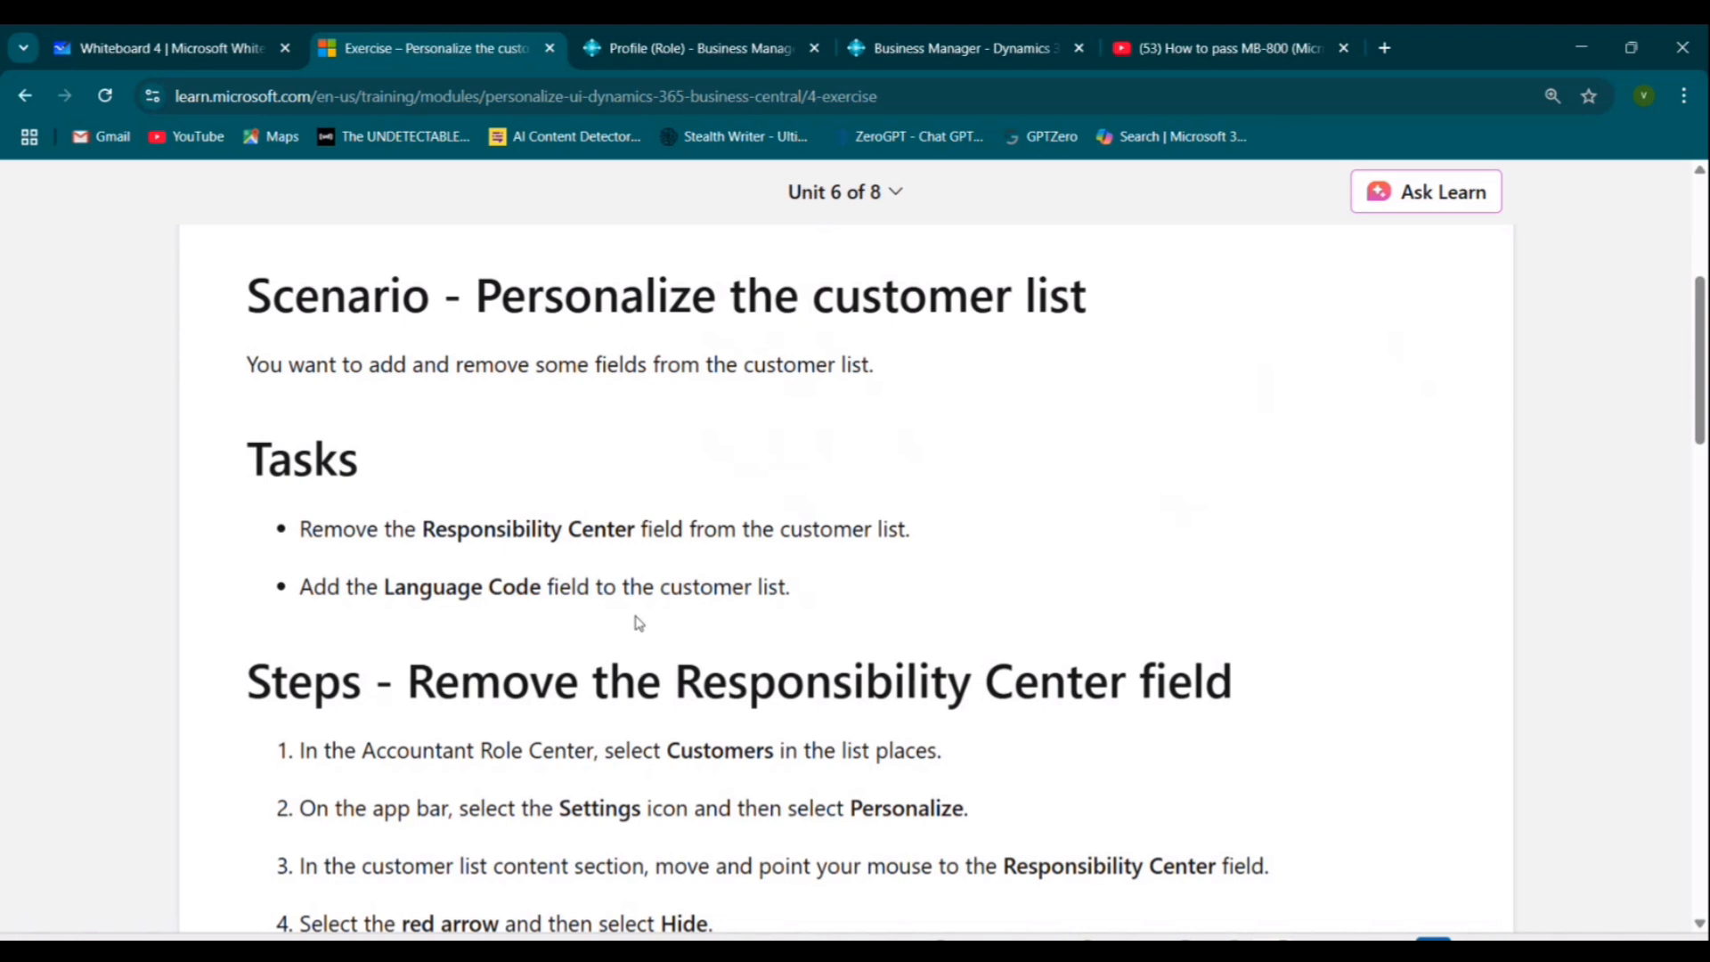
{"action": "left_click_drag", "start_coordinate": [328, 522], "coordinate": [943, 530]}
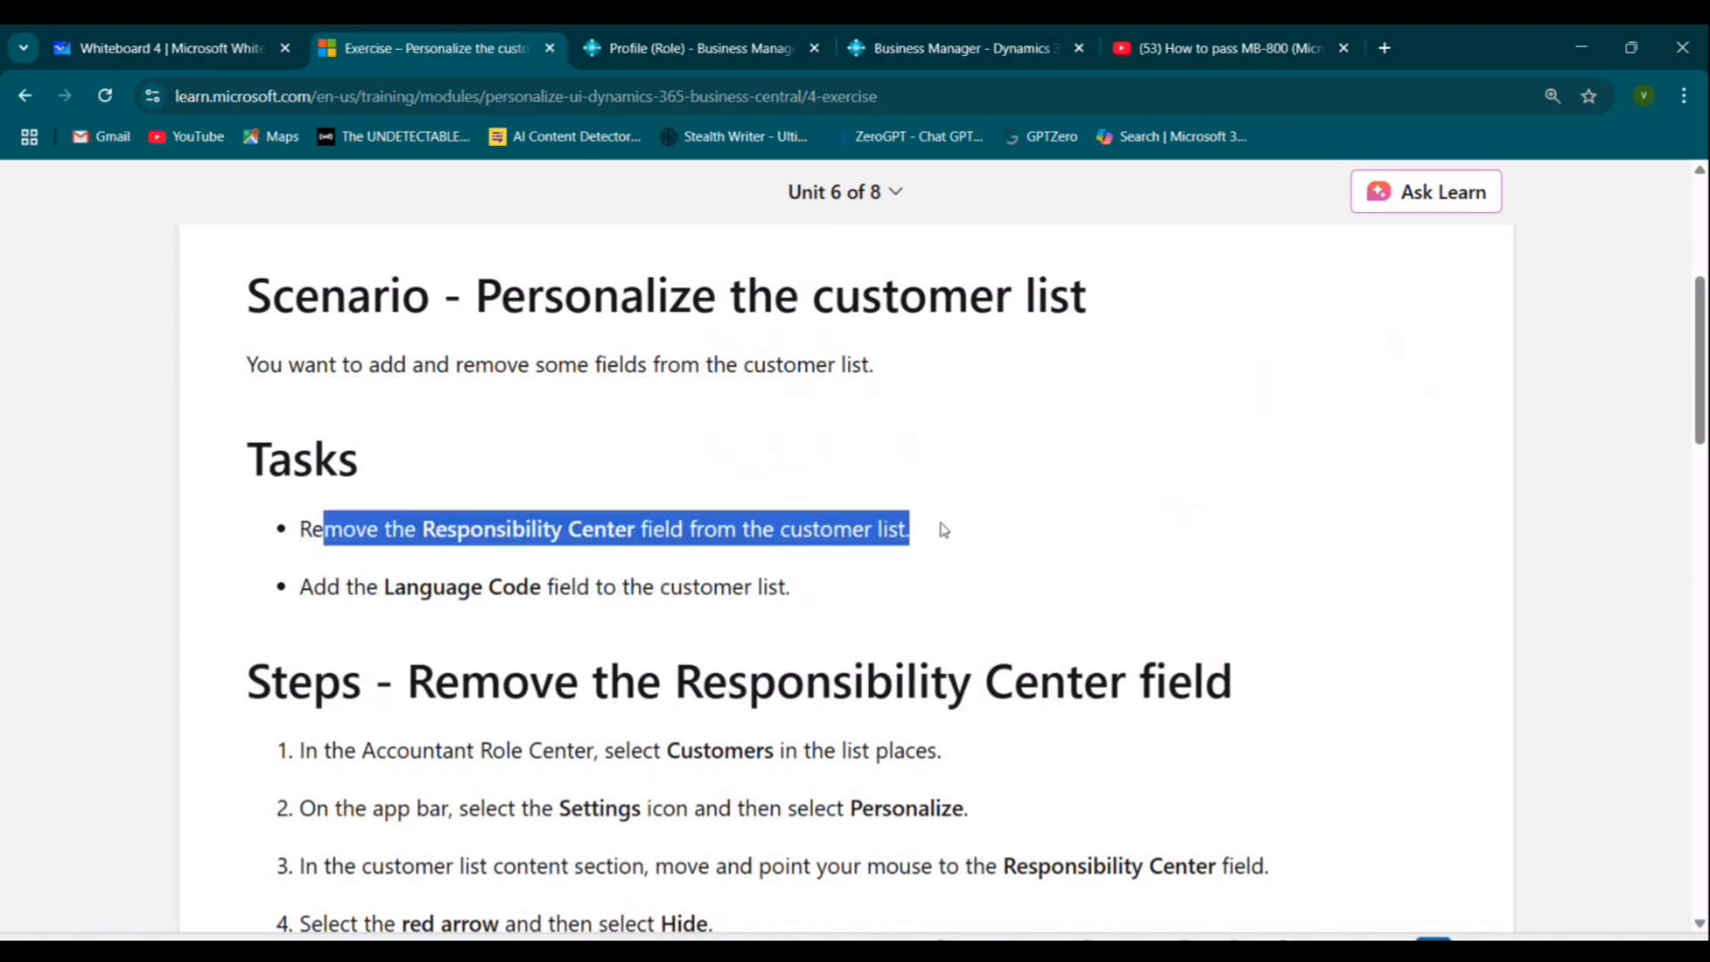
{"action": "left_click", "coordinate": [351, 597]}
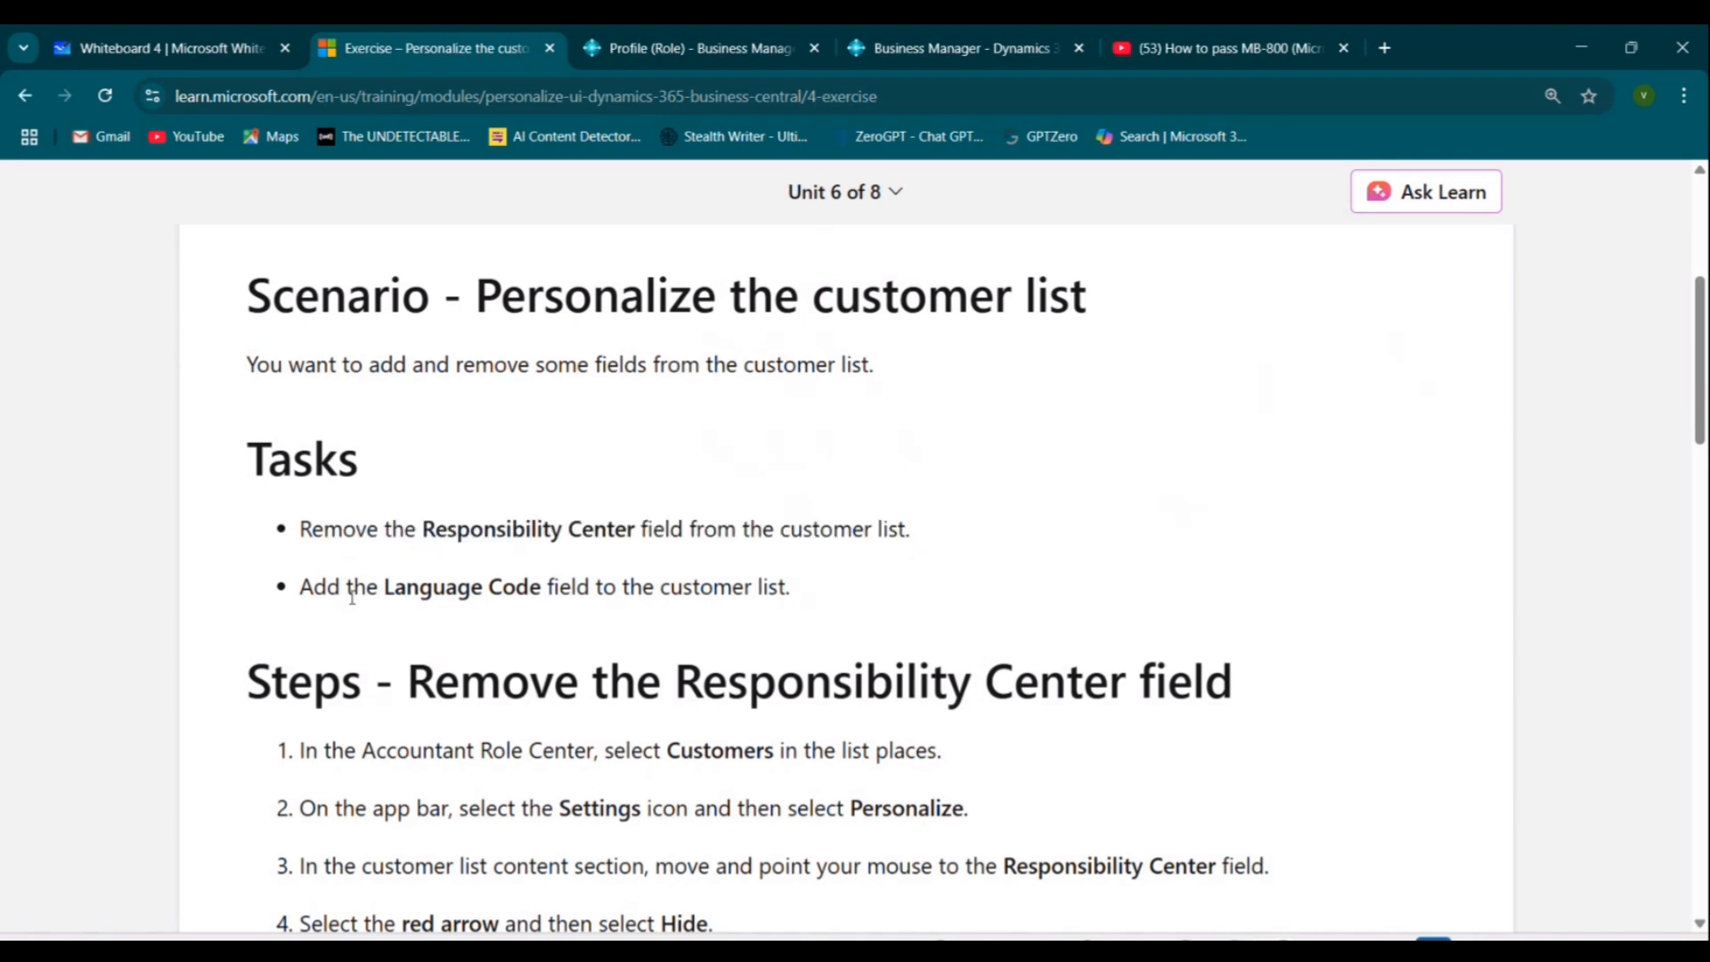
{"action": "scroll", "coordinate": [842, 733], "scroll_direction": "down", "scroll_amount": 1}
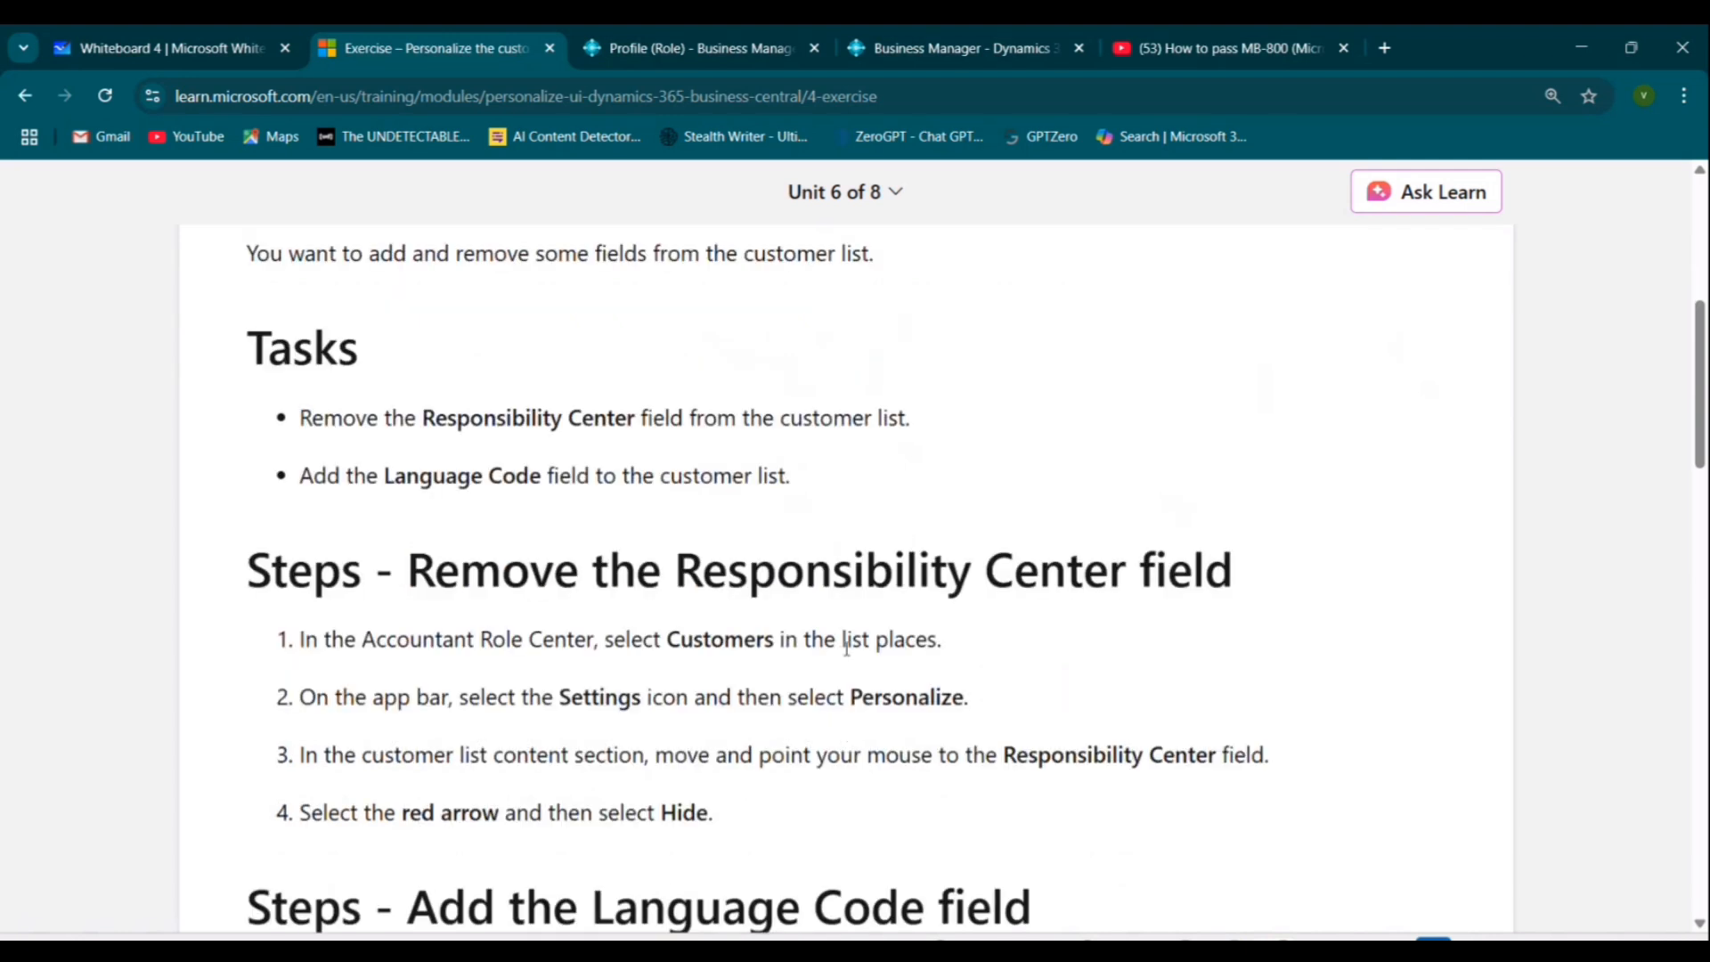
{"action": "scroll", "coordinate": [303, 334], "scroll_direction": "down", "scroll_amount": 2}
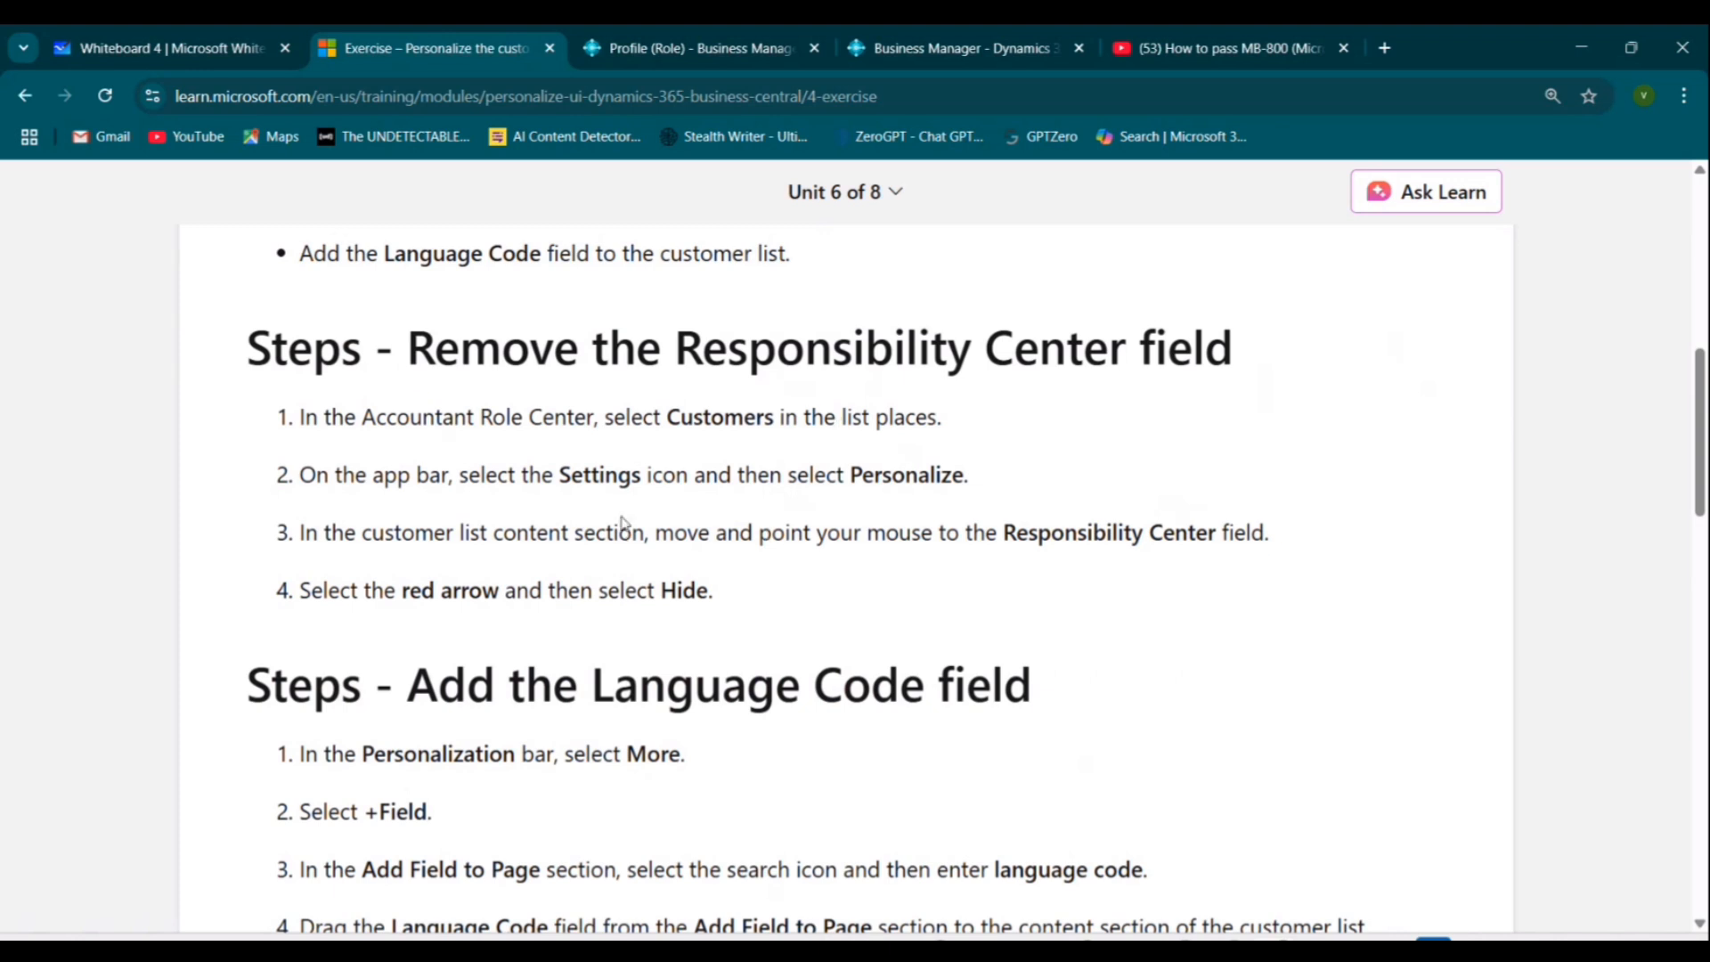
{"action": "left_click_drag", "start_coordinate": [378, 444], "coordinate": [515, 436]}
{"action": "left_click", "coordinate": [668, 465]}
{"action": "scroll", "coordinate": [676, 653], "scroll_direction": "up", "scroll_amount": 3}
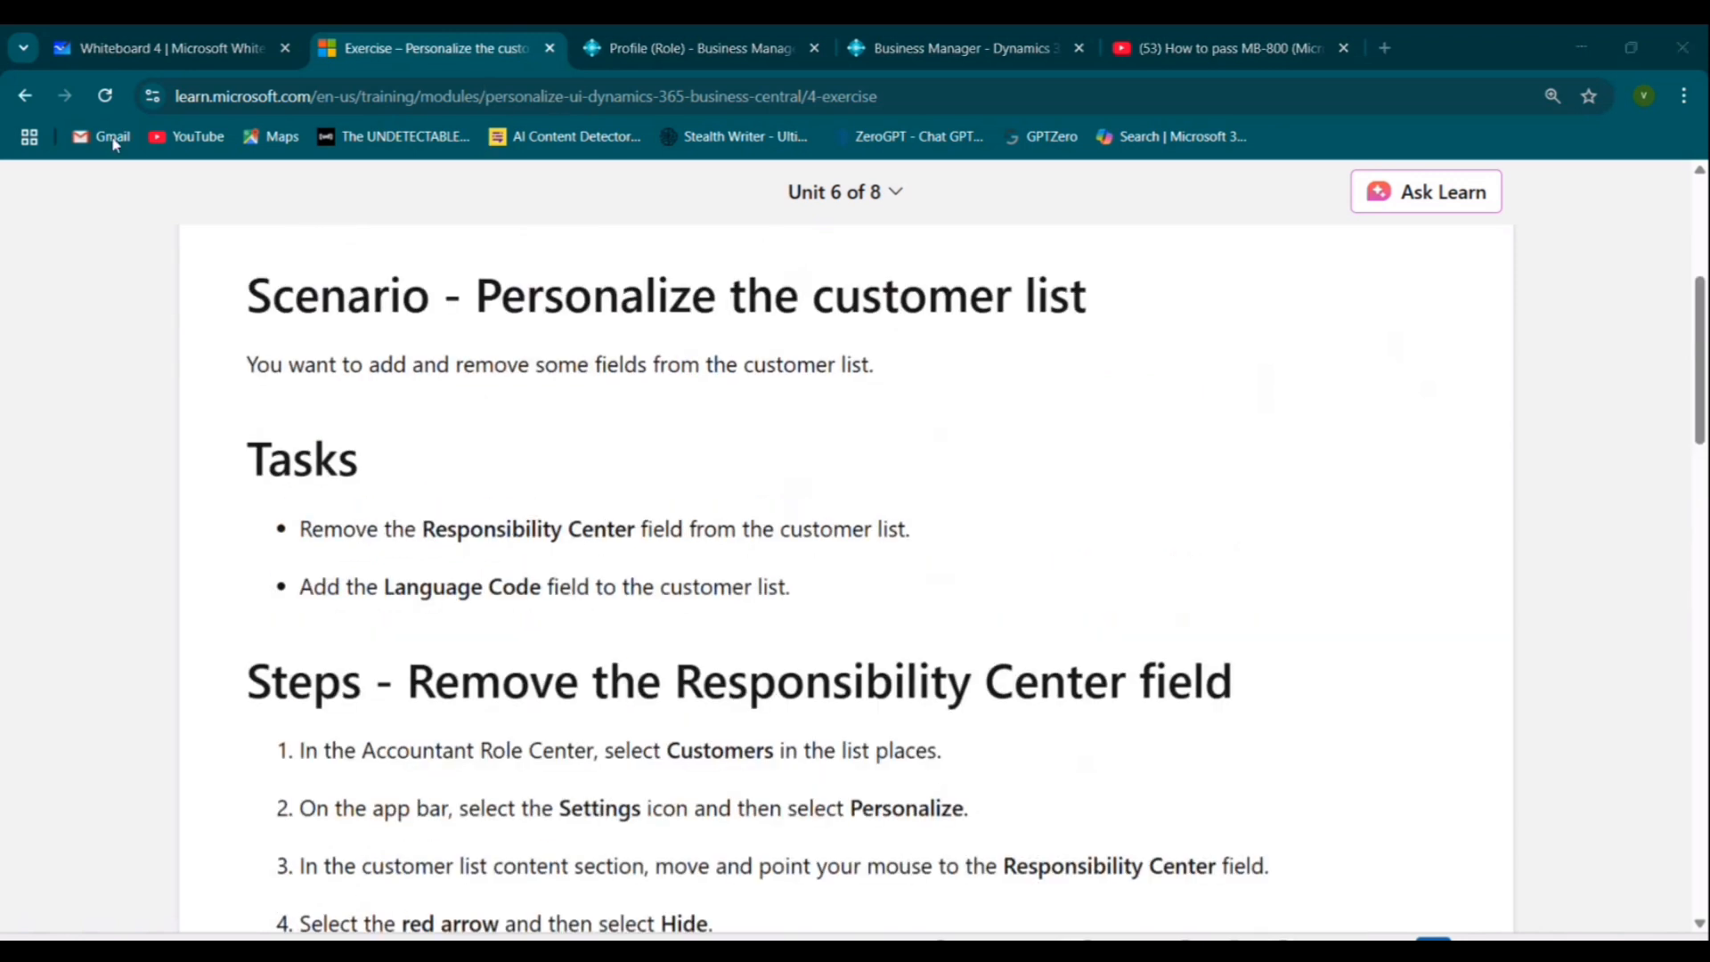
Change the user's role to Accountant in My Settings and confirm.
{"action": "left_click", "coordinate": [719, 48]}
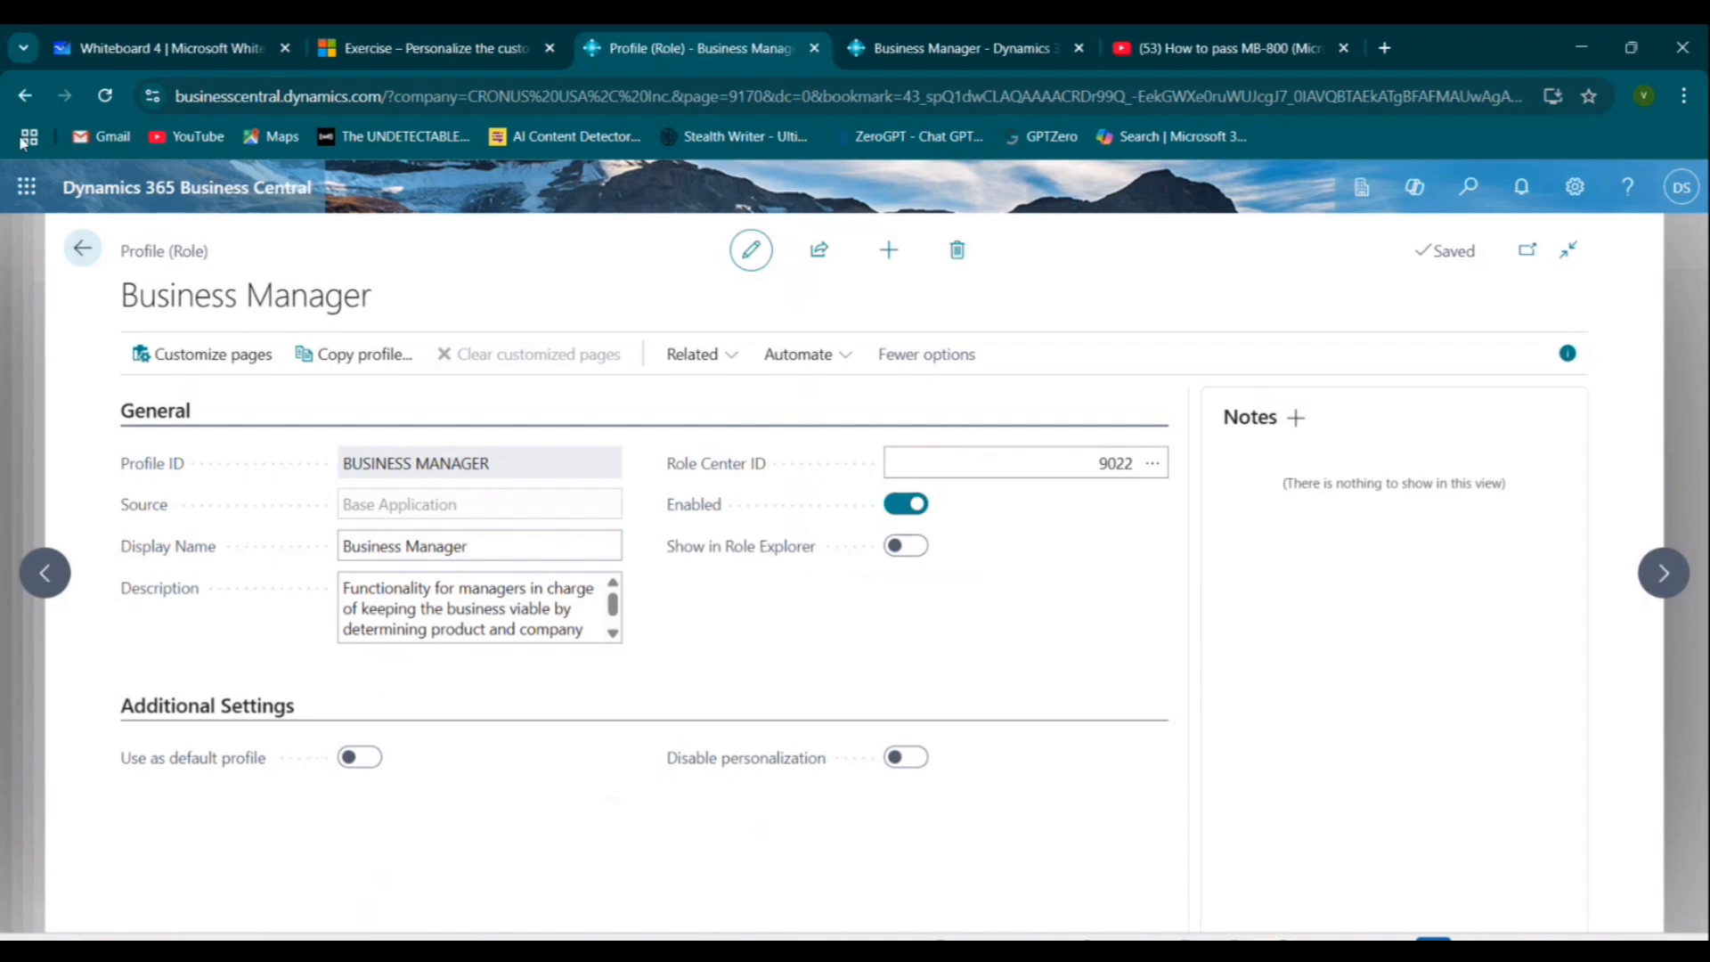
{"action": "left_click", "coordinate": [1574, 186]}
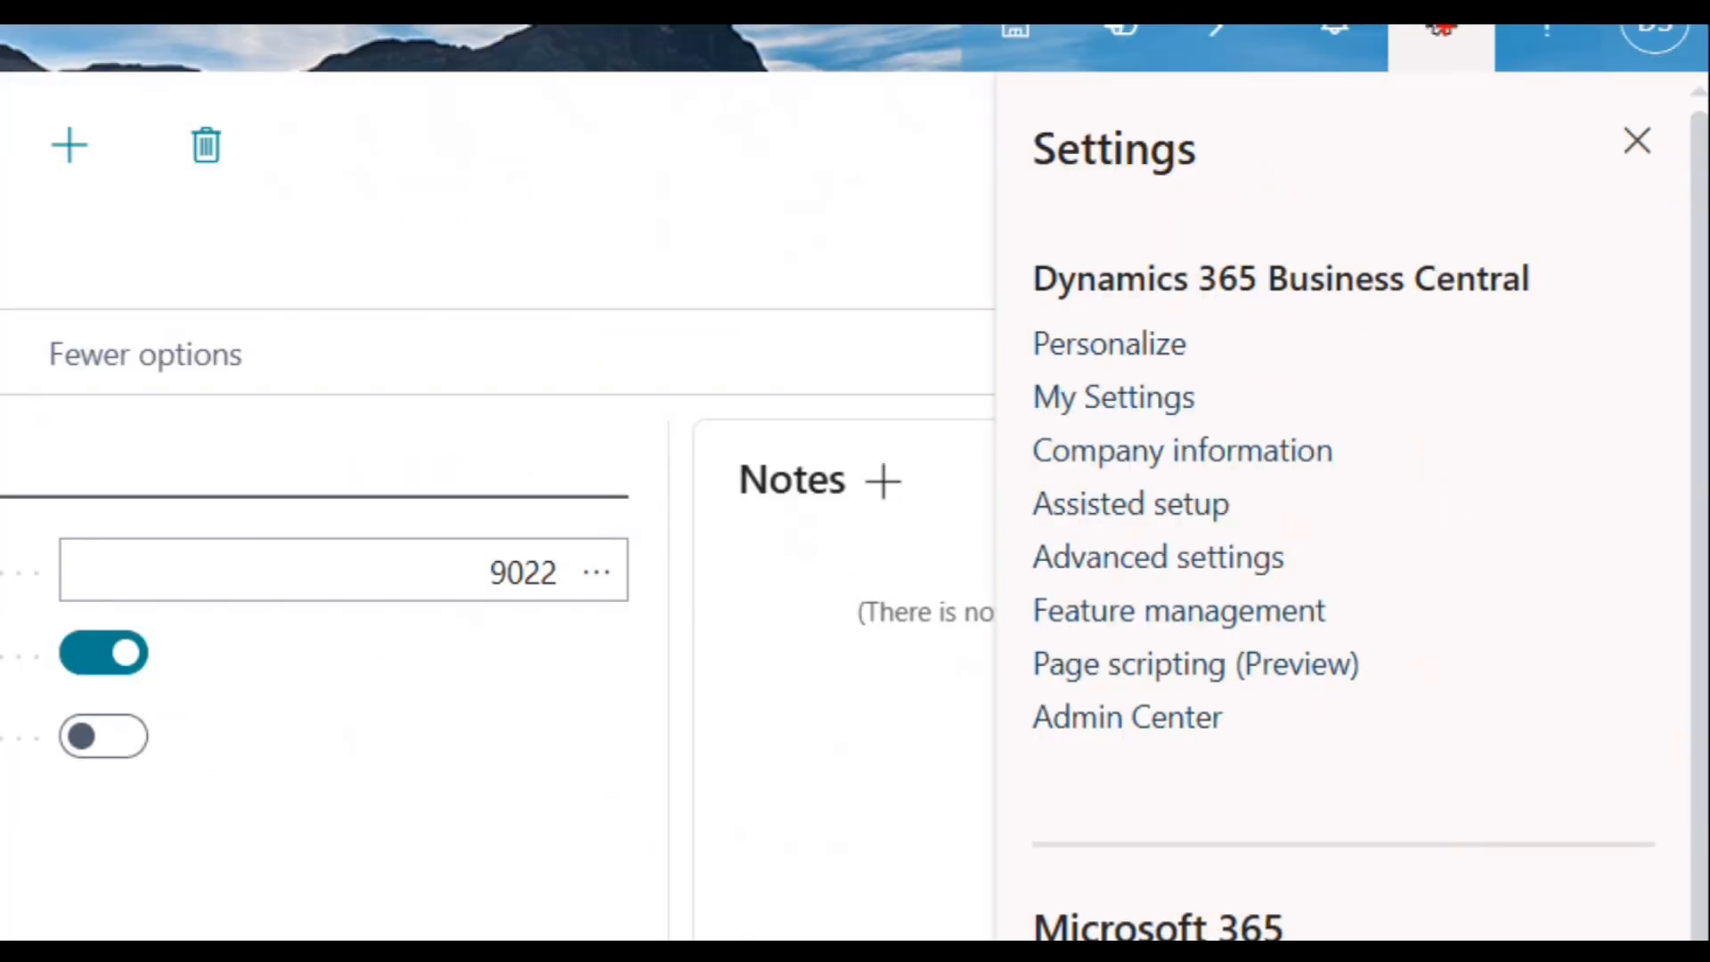
{"action": "mouse_move", "coordinate": [1442, 27]}
{"action": "left_mouse_down"}
{"action": "mouse_move", "coordinate": [1531, 29]}
{"action": "mouse_move", "coordinate": [1465, 67]}
{"action": "left_mouse_up"}
{"action": "left_click_drag", "start_coordinate": [1018, 452], "coordinate": [1336, 436]}
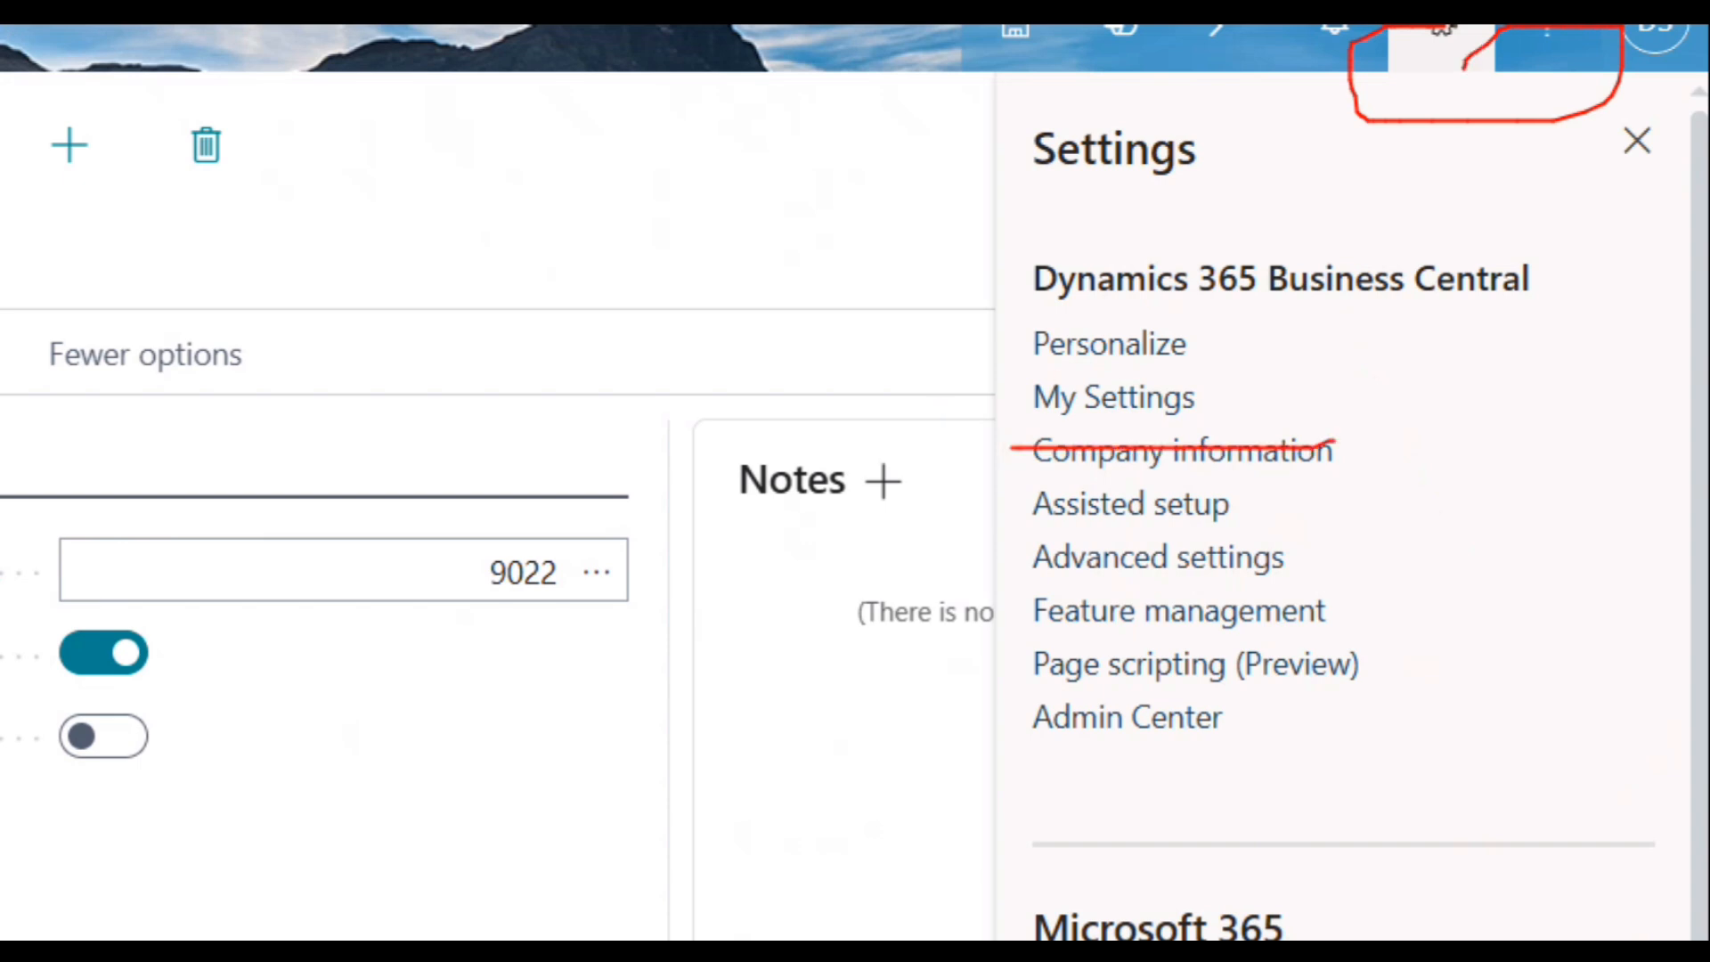
{"action": "left_click", "coordinate": [1114, 397]}
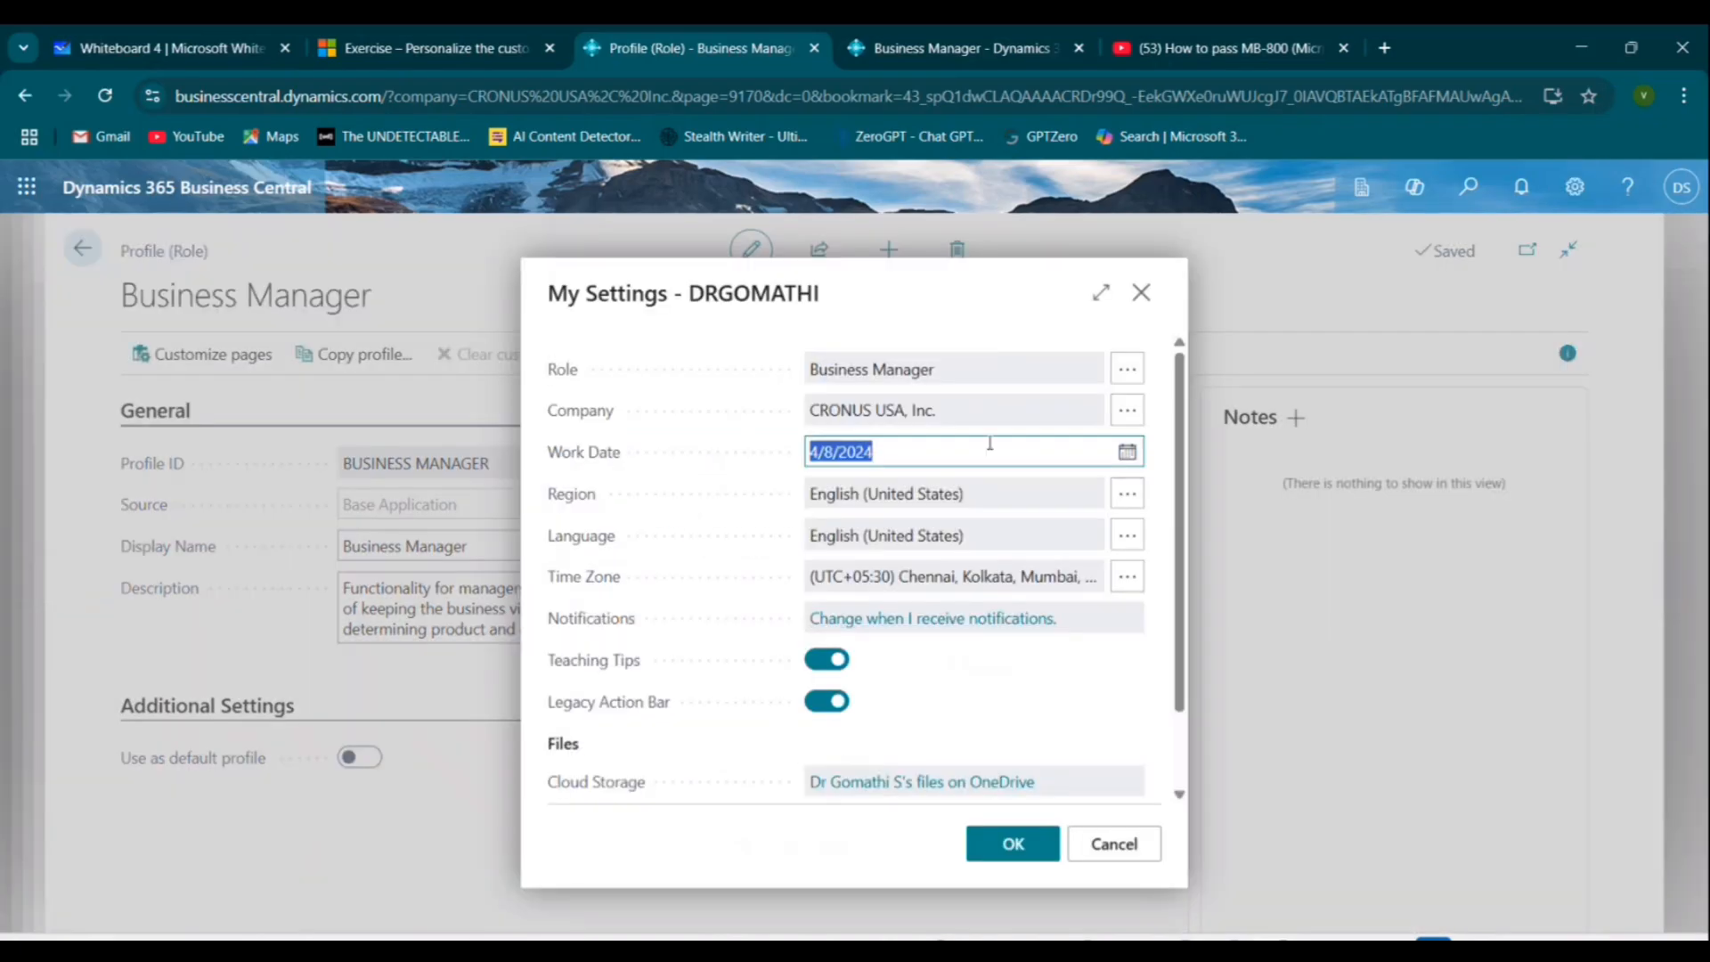
{"action": "left_click", "coordinate": [1125, 368]}
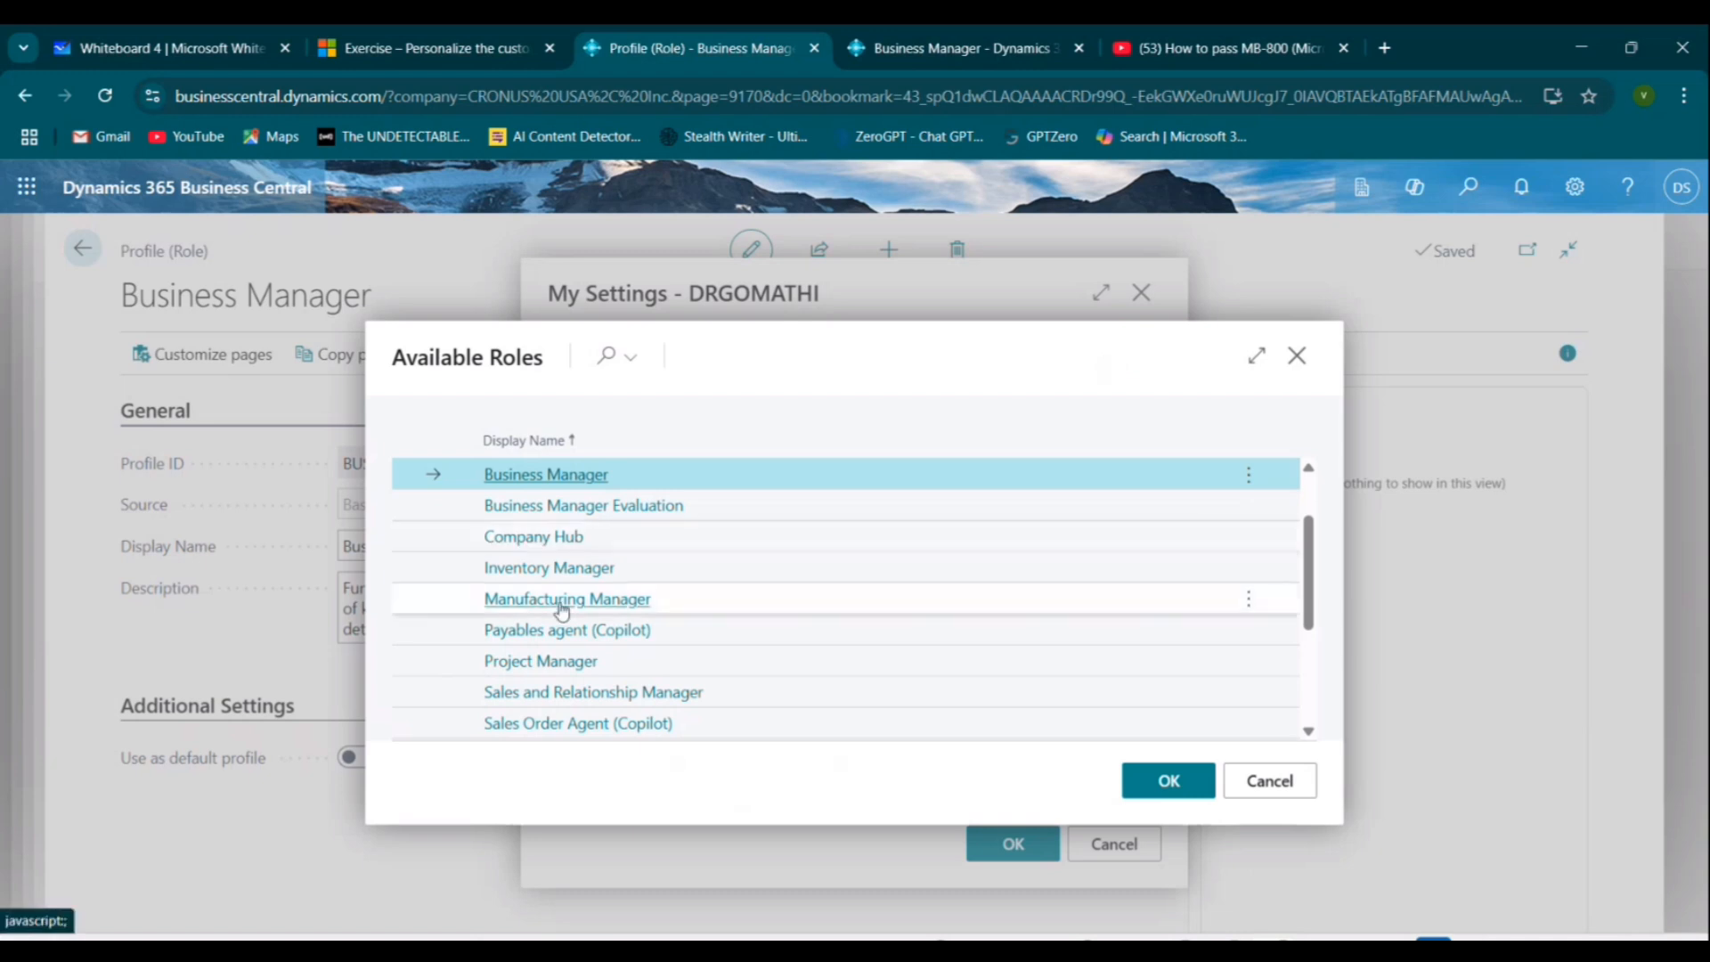
{"action": "scroll", "coordinate": [561, 603], "scroll_direction": "up", "scroll_amount": 2}
{"action": "left_click", "coordinate": [552, 475]}
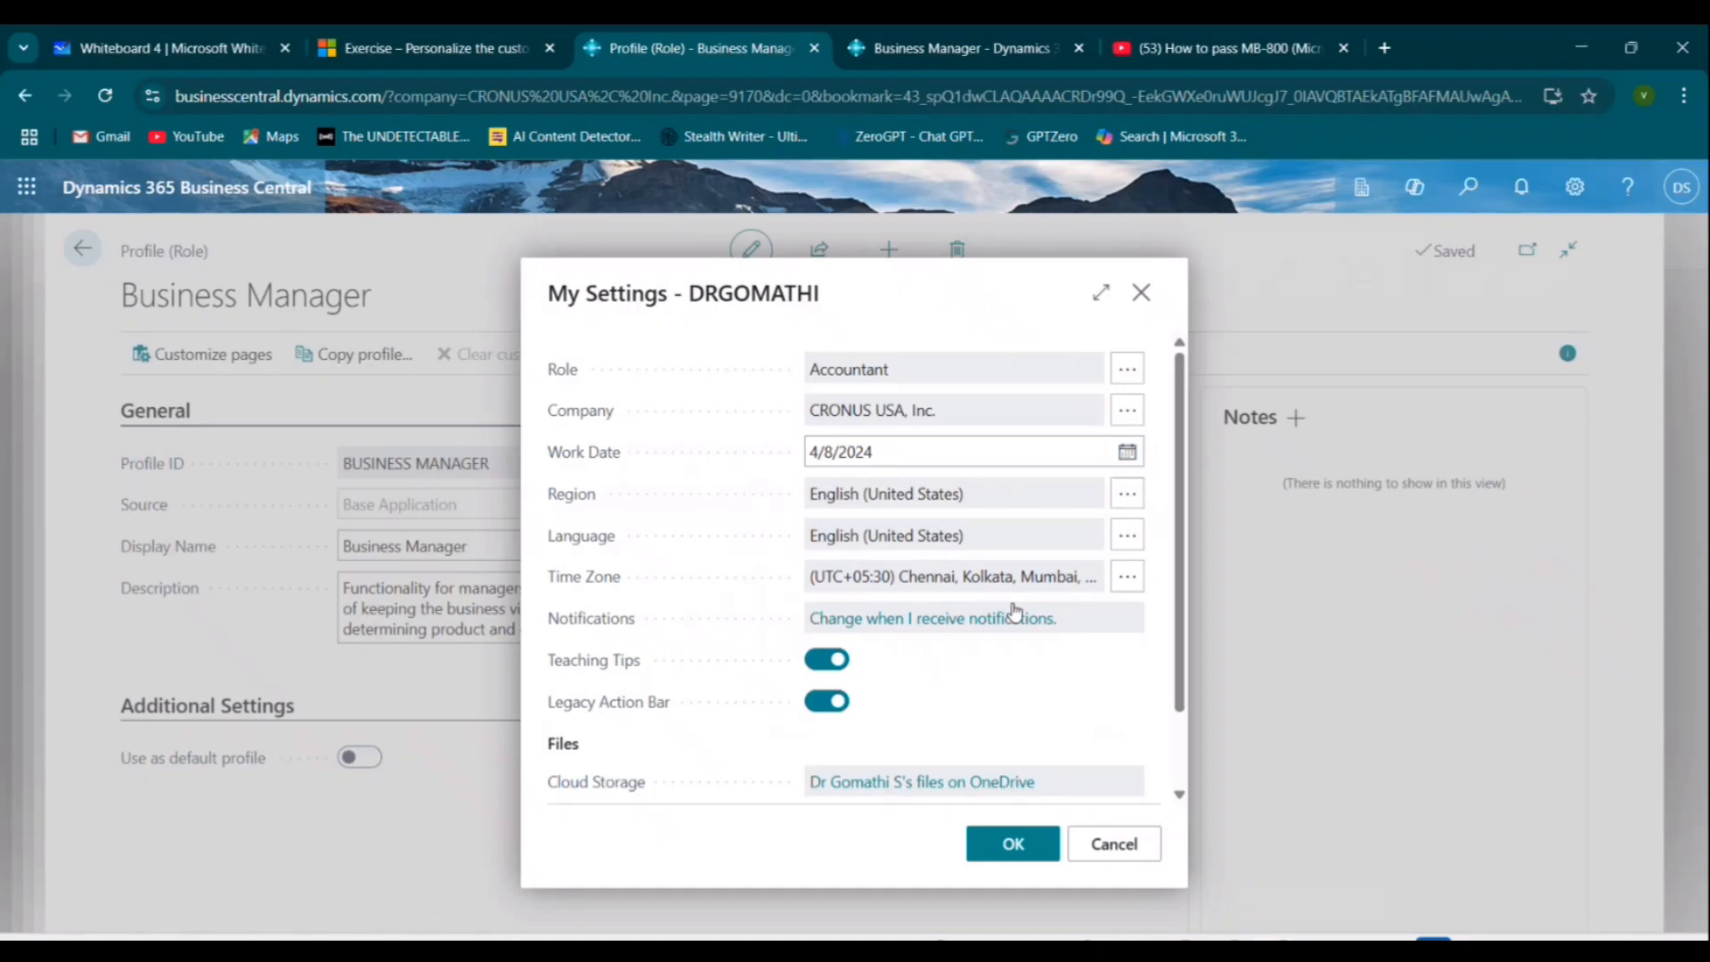
{"action": "left_click", "coordinate": [984, 843]}
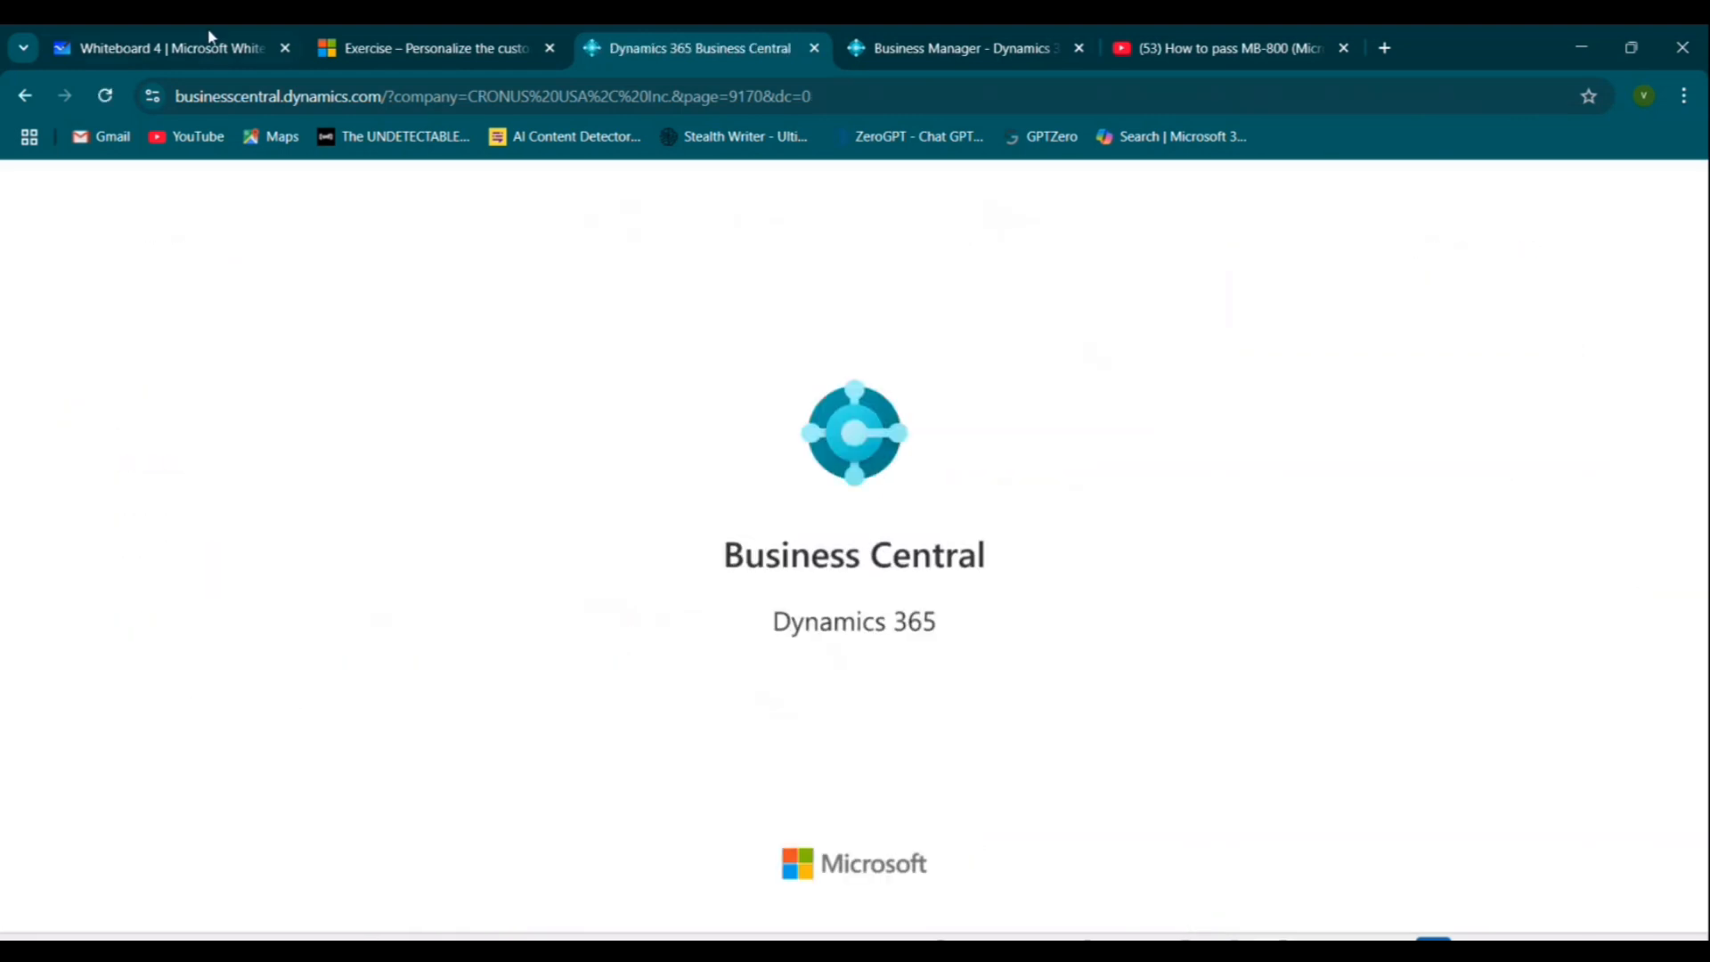
Reread the exercise step about selecting Customers in the Accountant Role Center.
{"action": "left_click", "coordinate": [365, 40]}
{"action": "scroll", "coordinate": [395, 646], "scroll_direction": "down", "scroll_amount": 1}
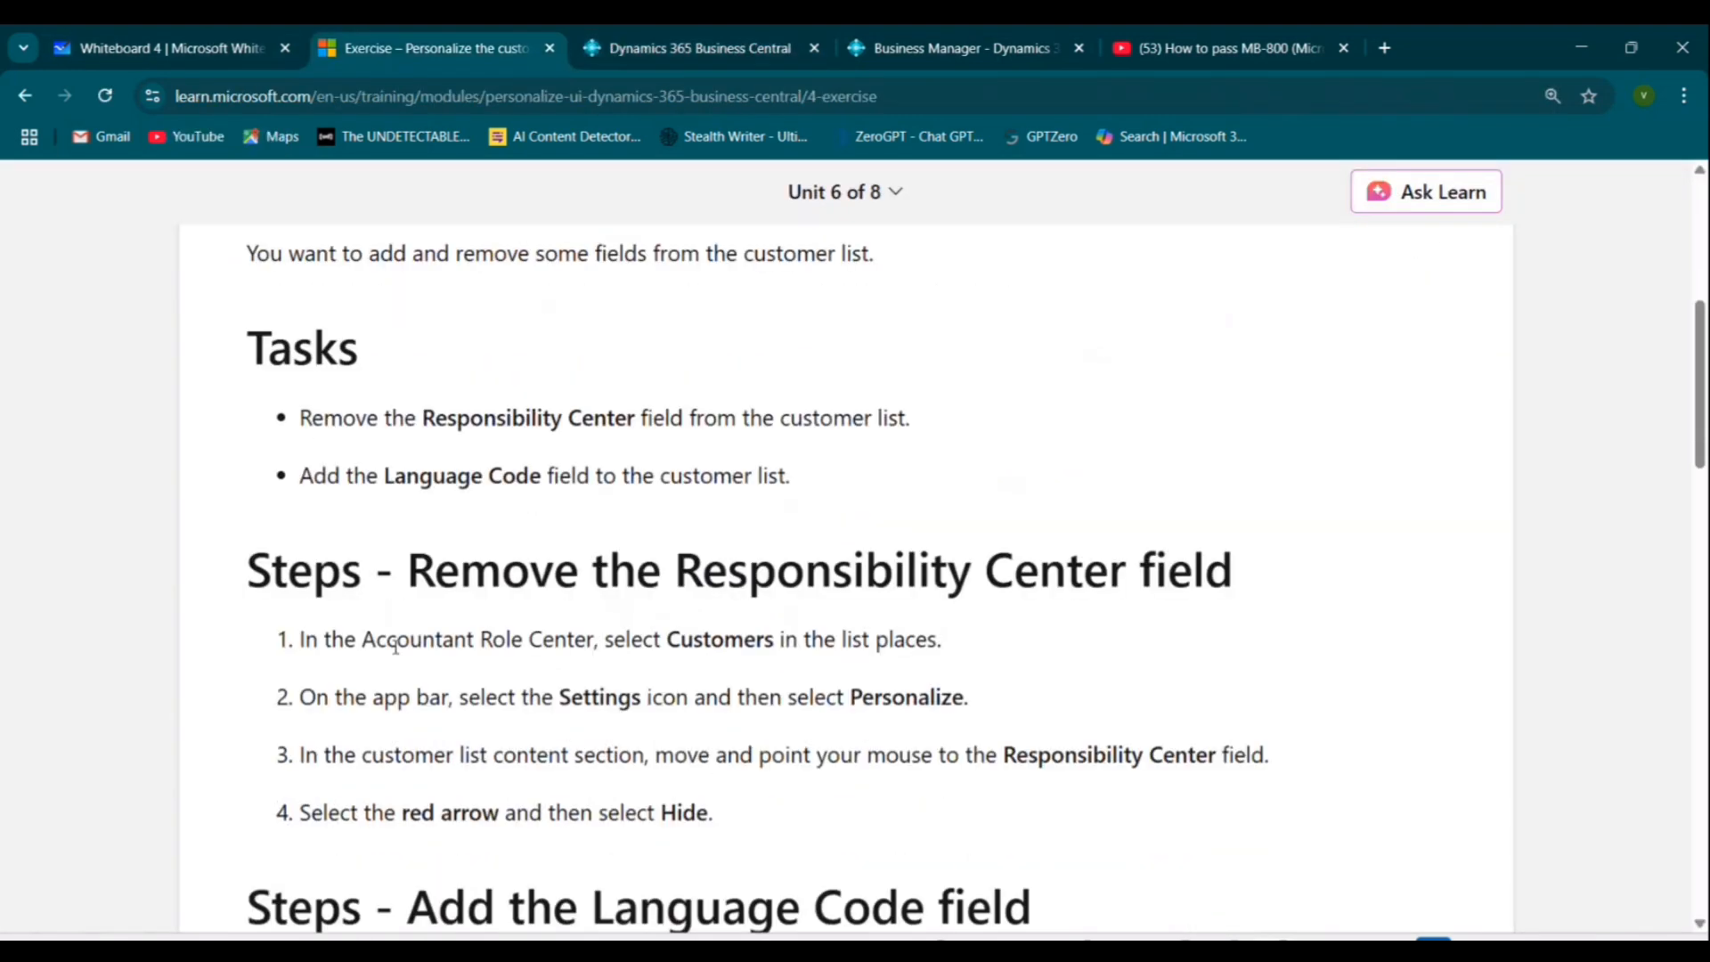
{"action": "left_click_drag", "start_coordinate": [357, 640], "coordinate": [541, 641]}
{"action": "left_click_drag", "start_coordinate": [677, 639], "coordinate": [962, 649]}
Close the old Business Manager tab, return to the Accountant Role Center and open the Customers list.
{"action": "left_click", "coordinate": [684, 41]}
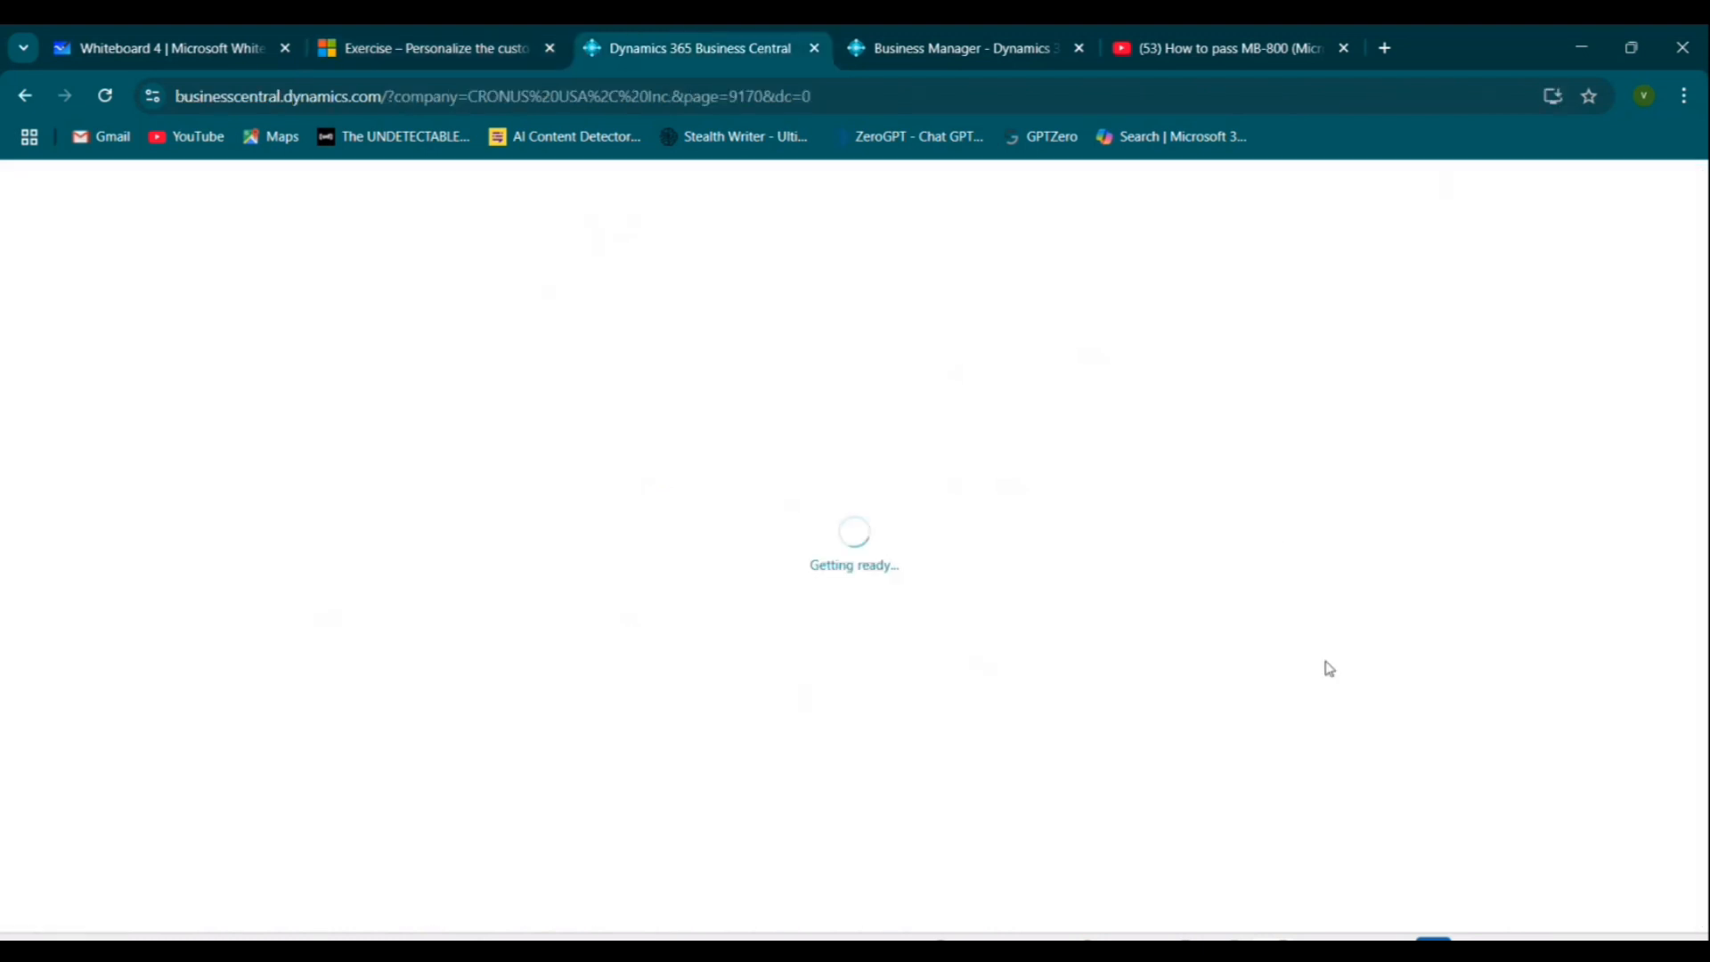
{"action": "left_click", "coordinate": [1078, 48]}
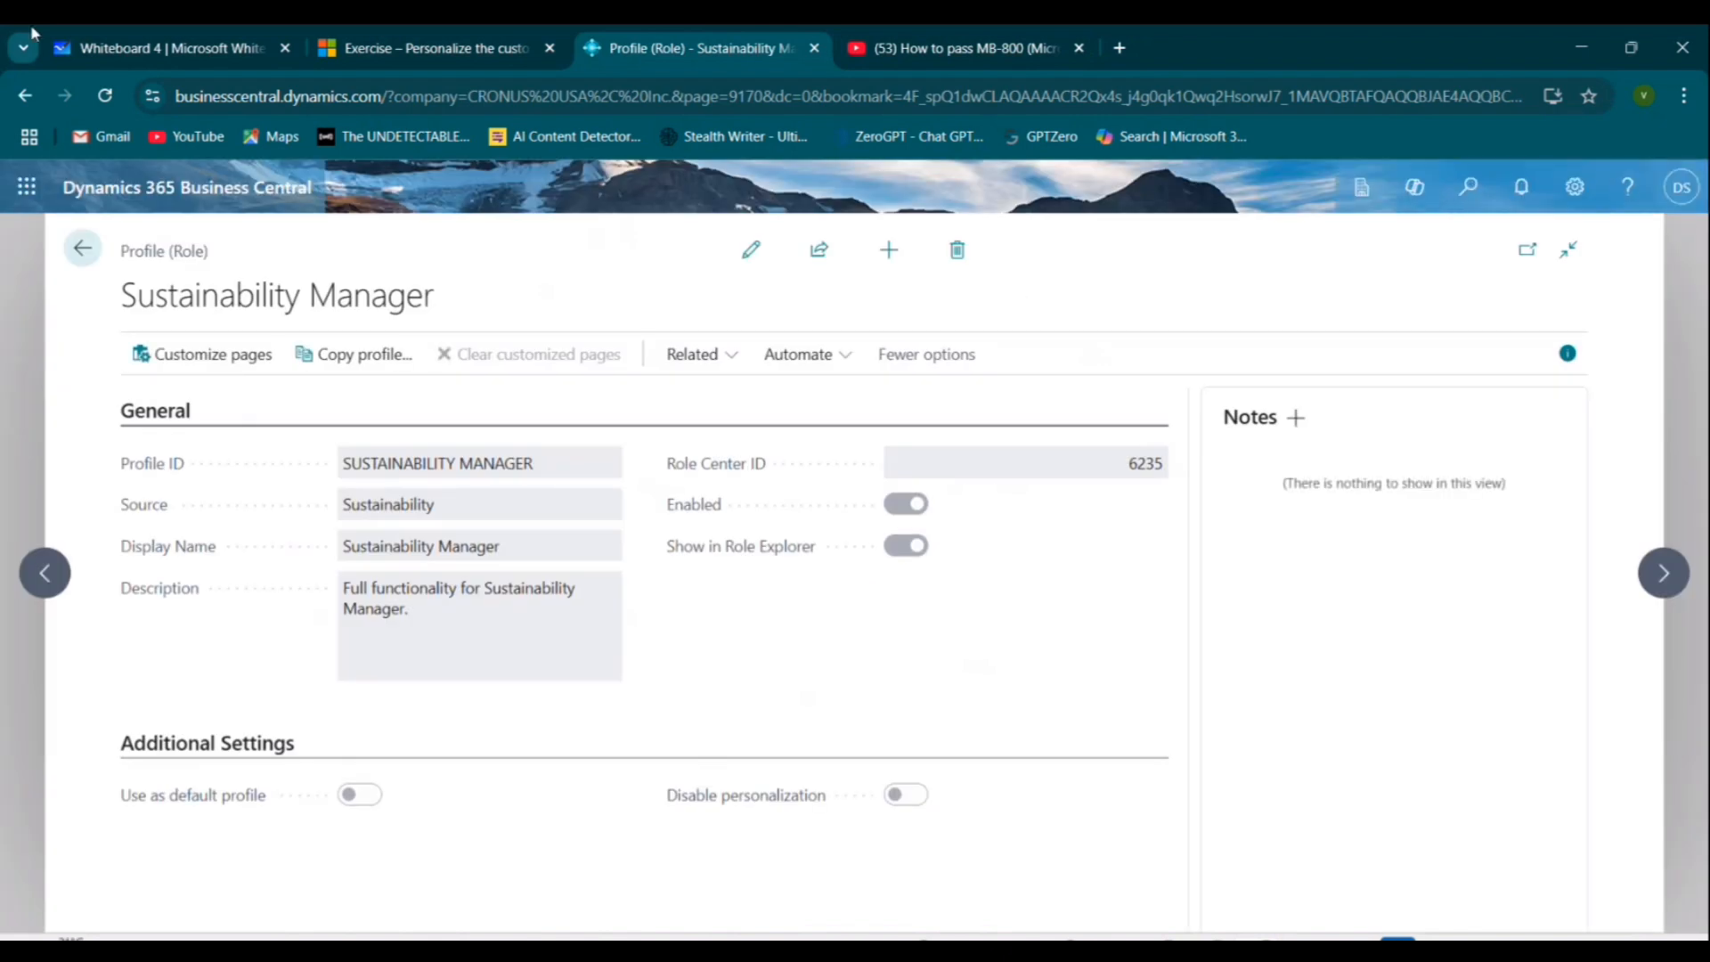
{"action": "left_click", "coordinate": [66, 255]}
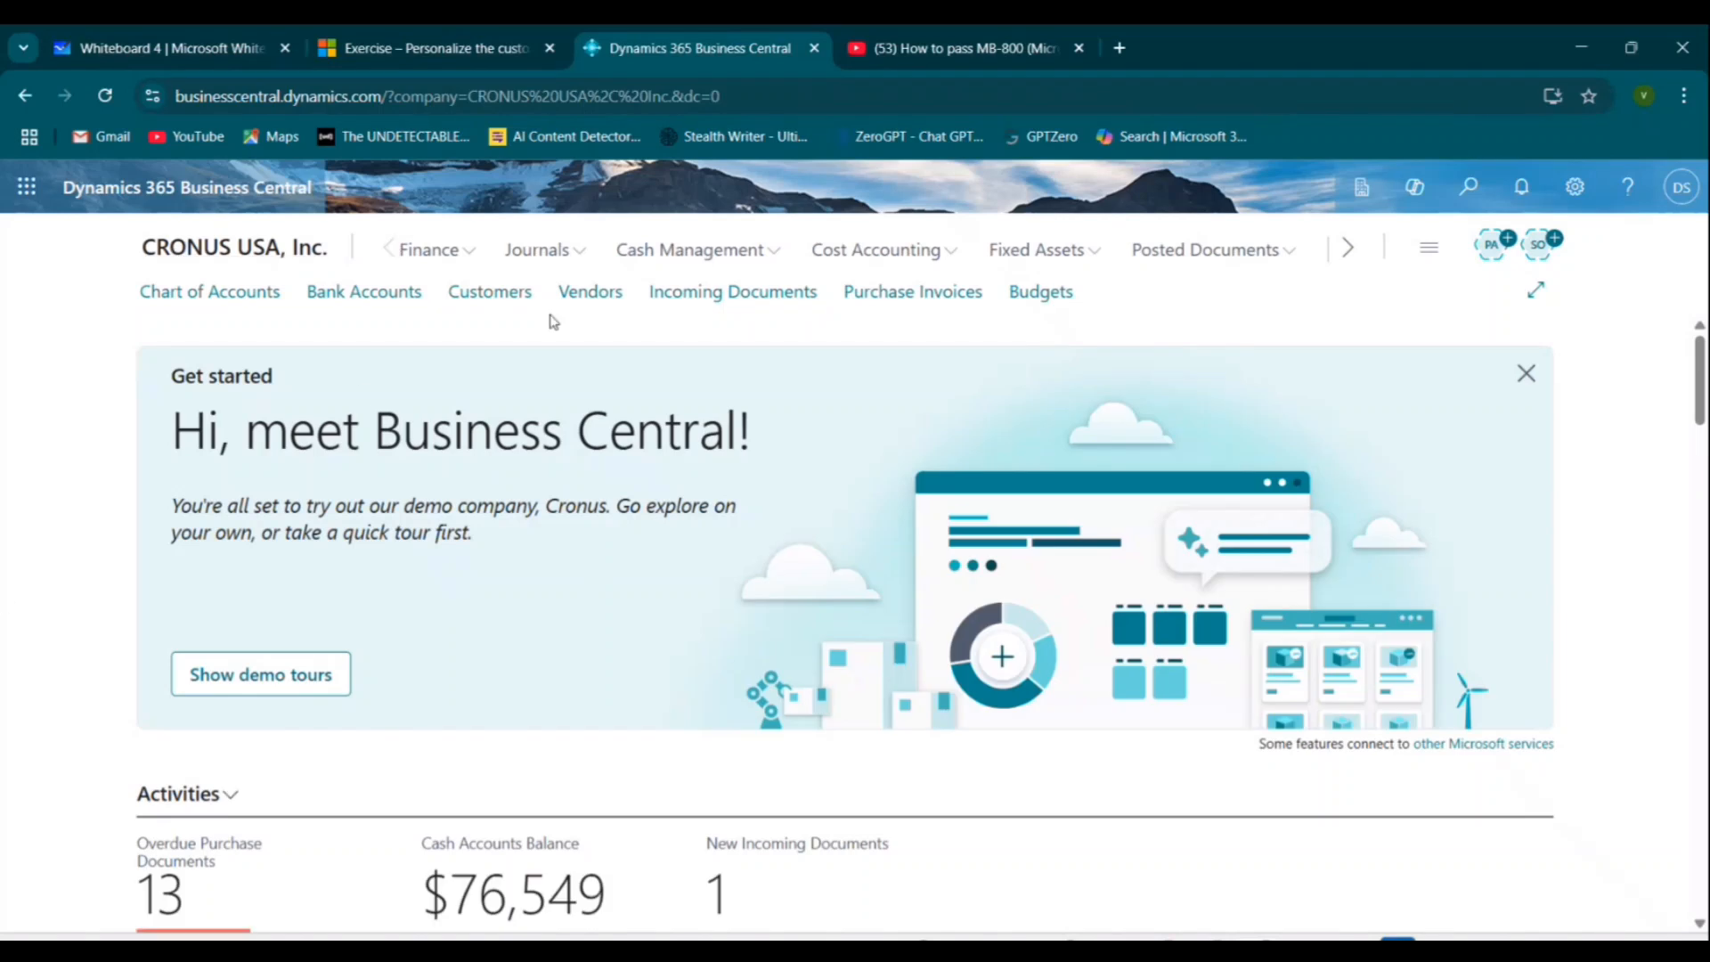
{"action": "key", "text": "ctrl+1"}
{"action": "left_click", "coordinate": [491, 304]}
{"action": "left_click_drag", "start_coordinate": [551, 219], "coordinate": [346, 219]}
{"action": "key", "text": "Escape"}
{"action": "left_click", "coordinate": [489, 293]}
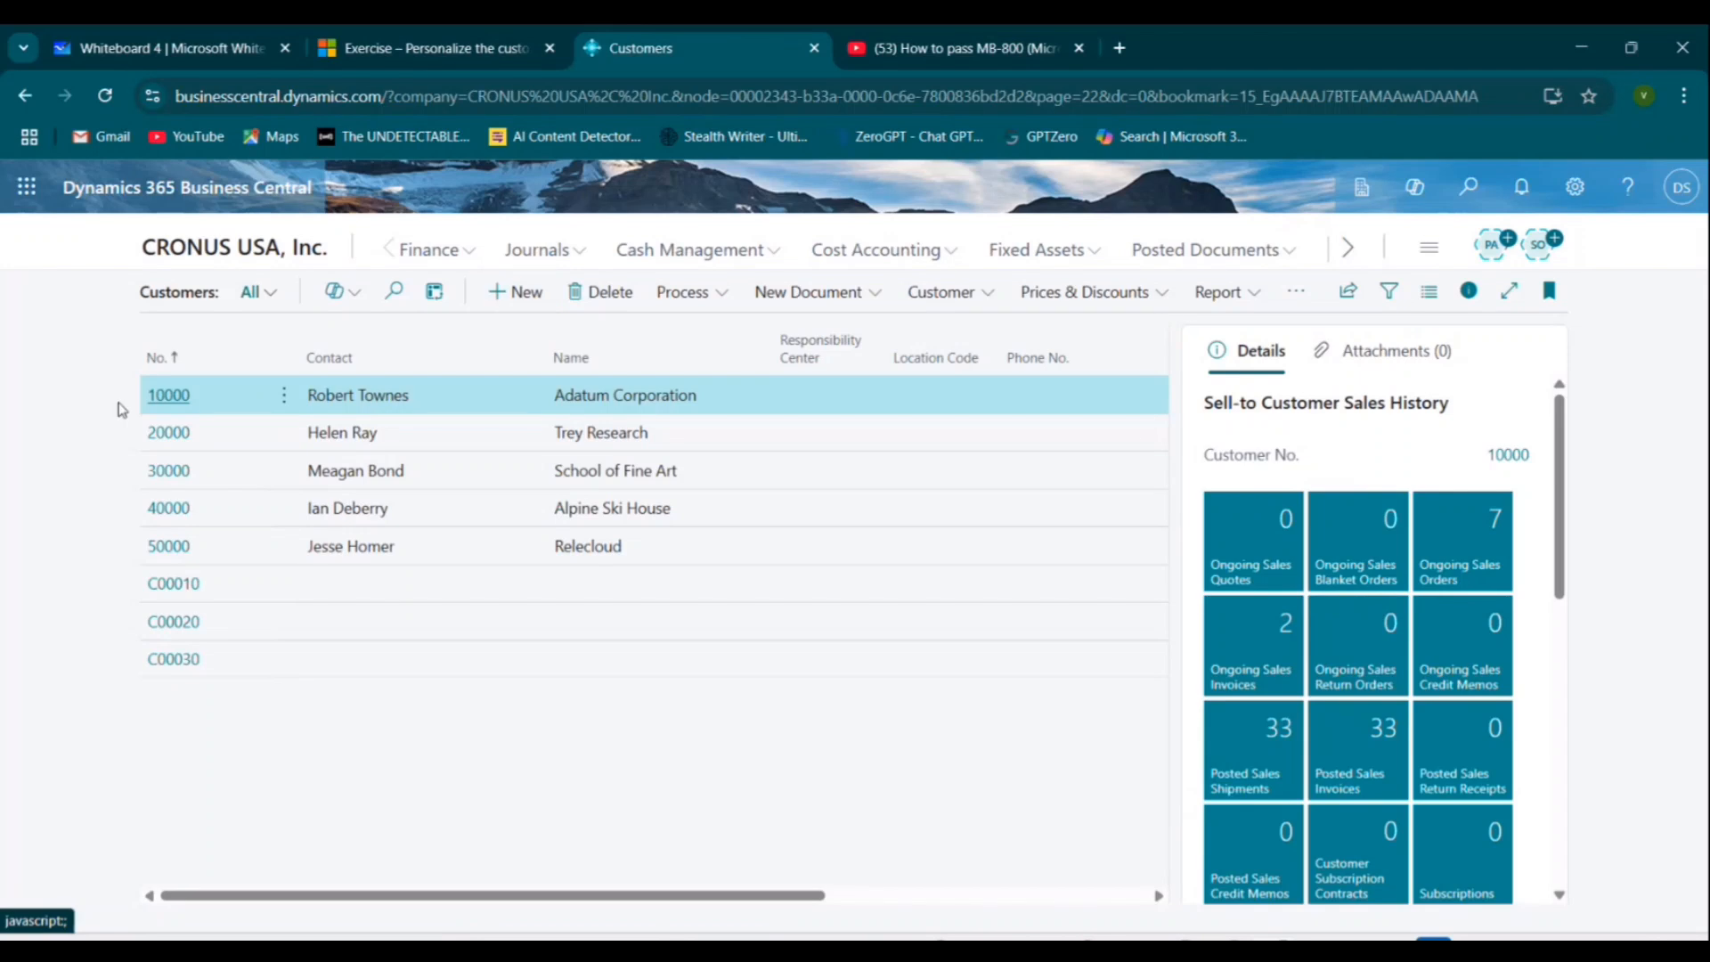
Review the exercise step for opening Personalize from the Settings icon.
{"action": "left_click", "coordinate": [445, 49]}
{"action": "scroll", "coordinate": [640, 664], "scroll_direction": "down", "scroll_amount": 1}
{"action": "left_click", "coordinate": [499, 591]}
{"action": "left_click_drag", "start_coordinate": [537, 578], "coordinate": [967, 592]}
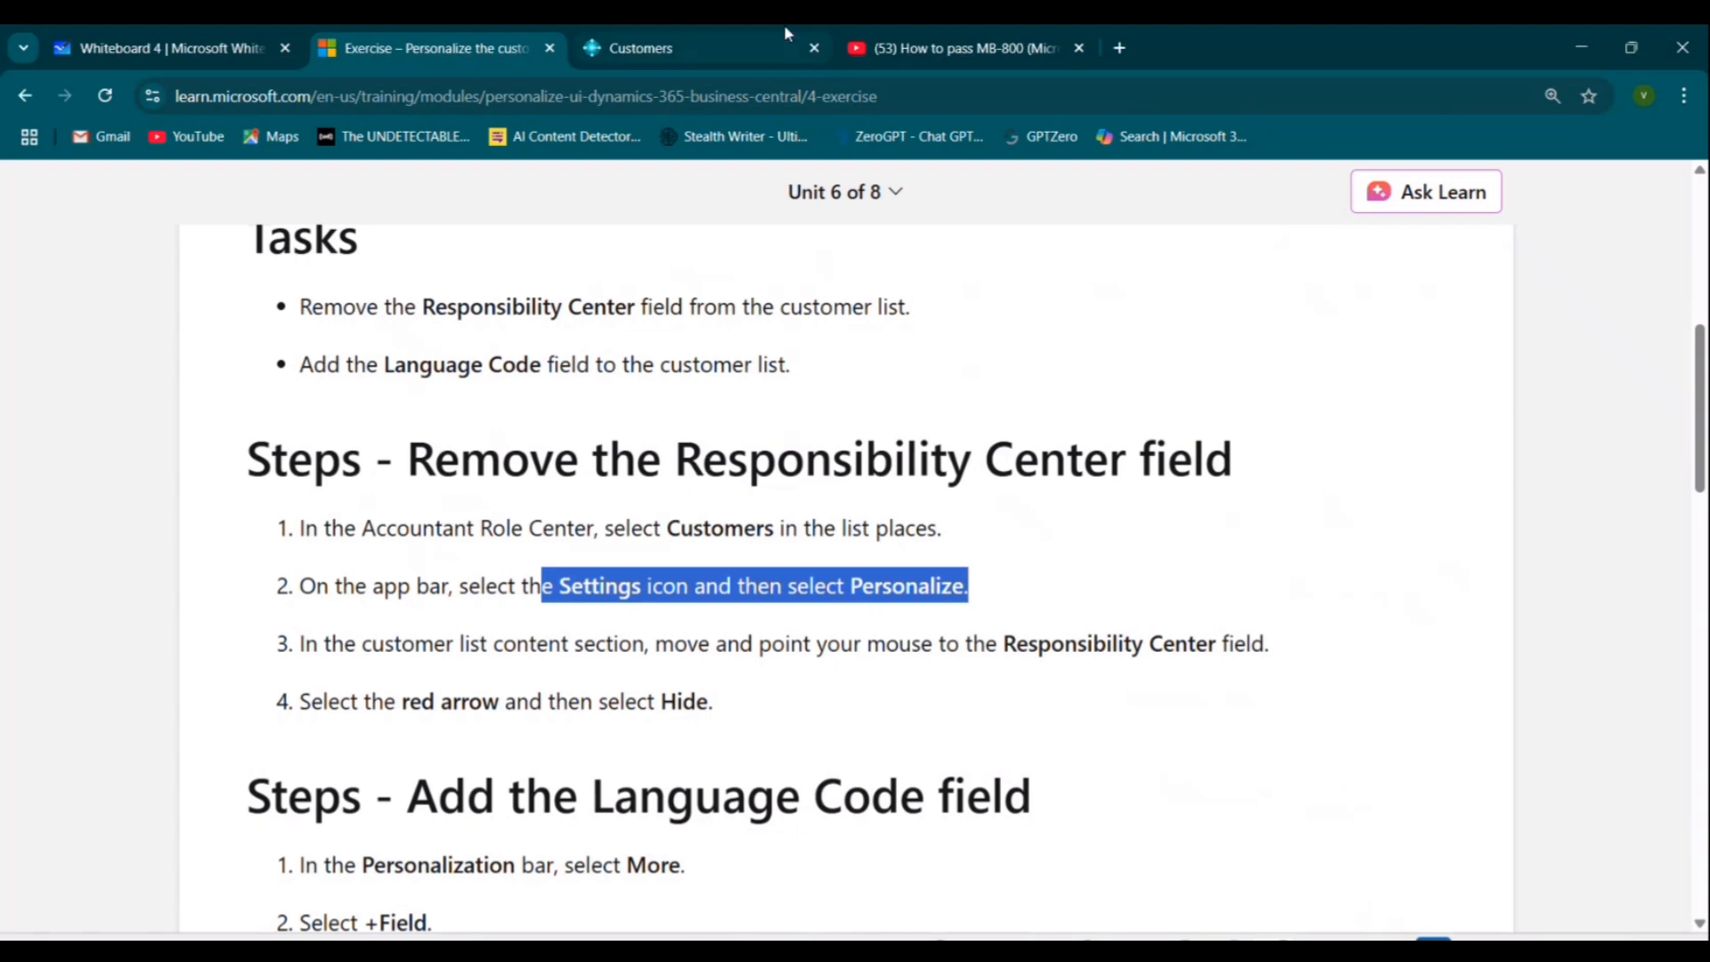
{"action": "mouse_move", "coordinate": [760, 44]}
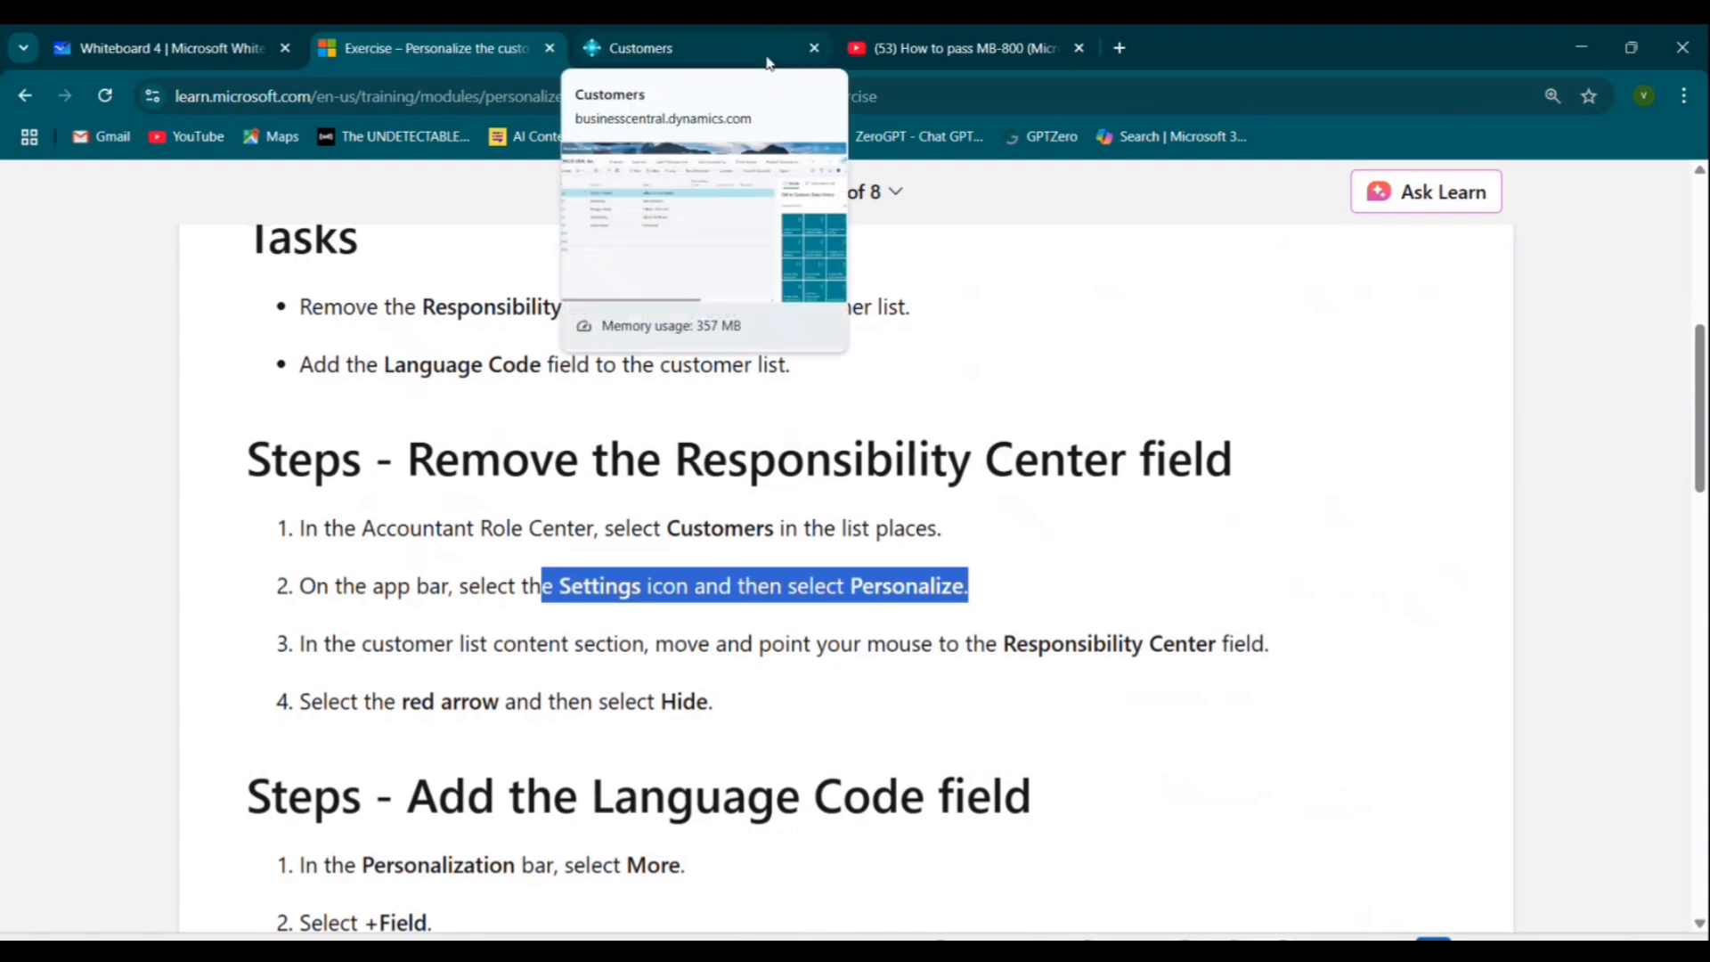
Return to the Customers list and open Personalize from the Settings icon.
{"action": "left_click", "coordinate": [675, 40]}
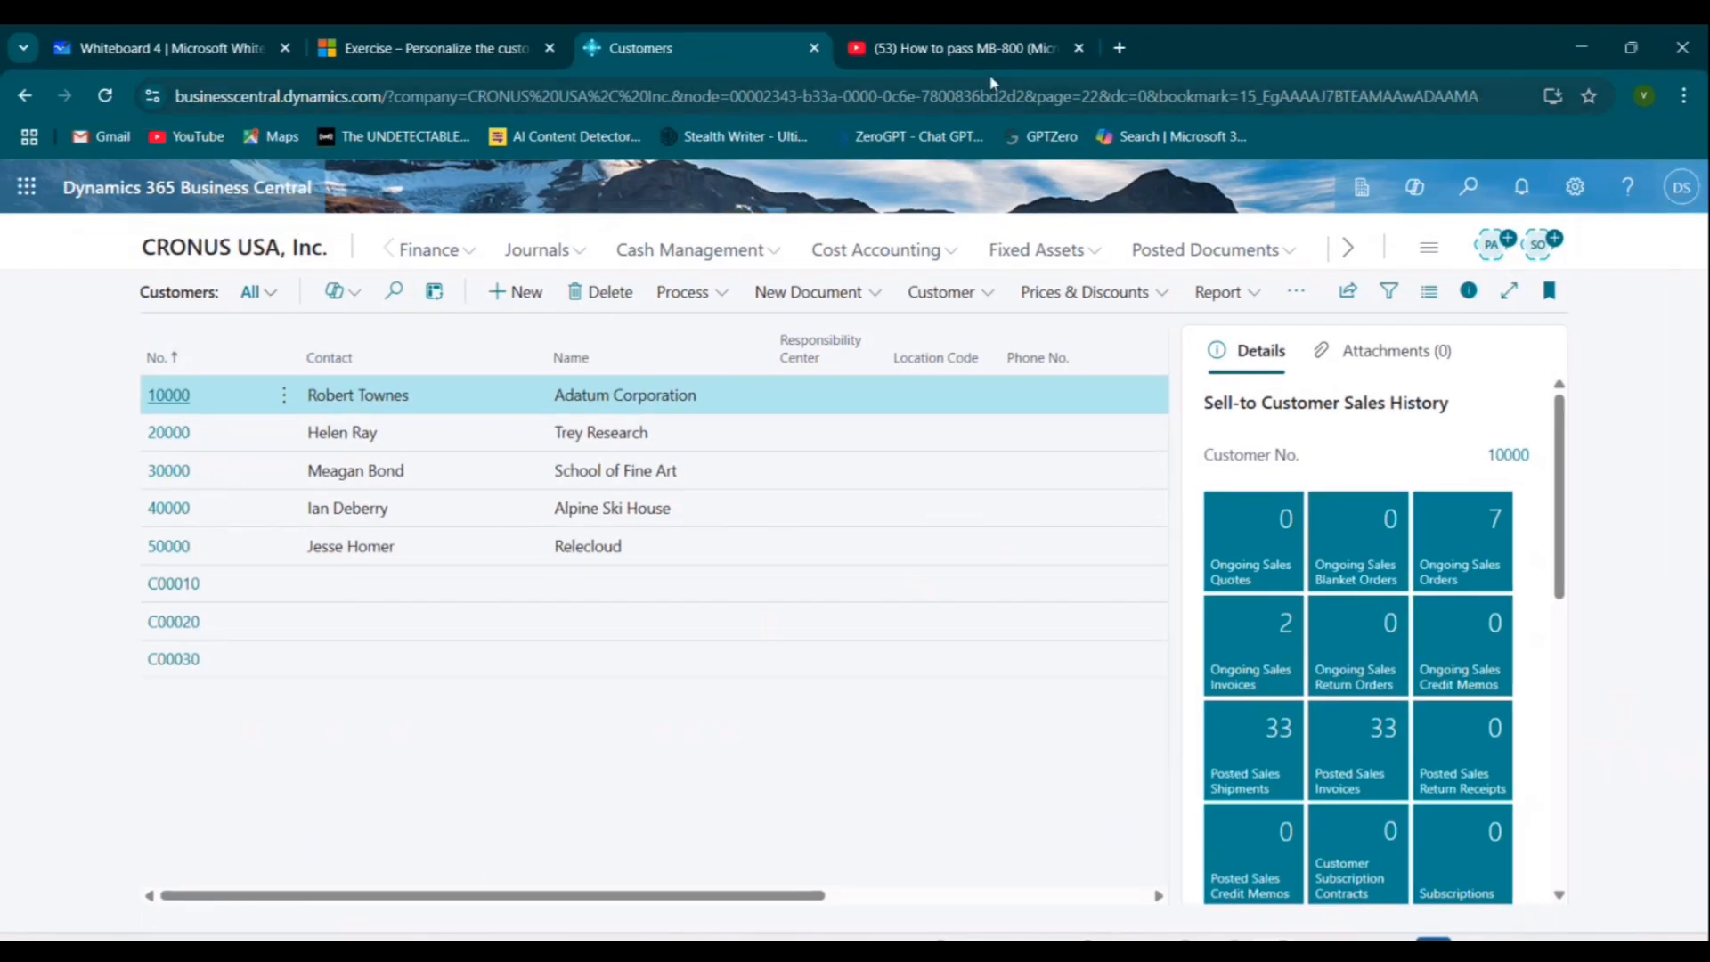
{"action": "left_click", "coordinate": [1574, 186]}
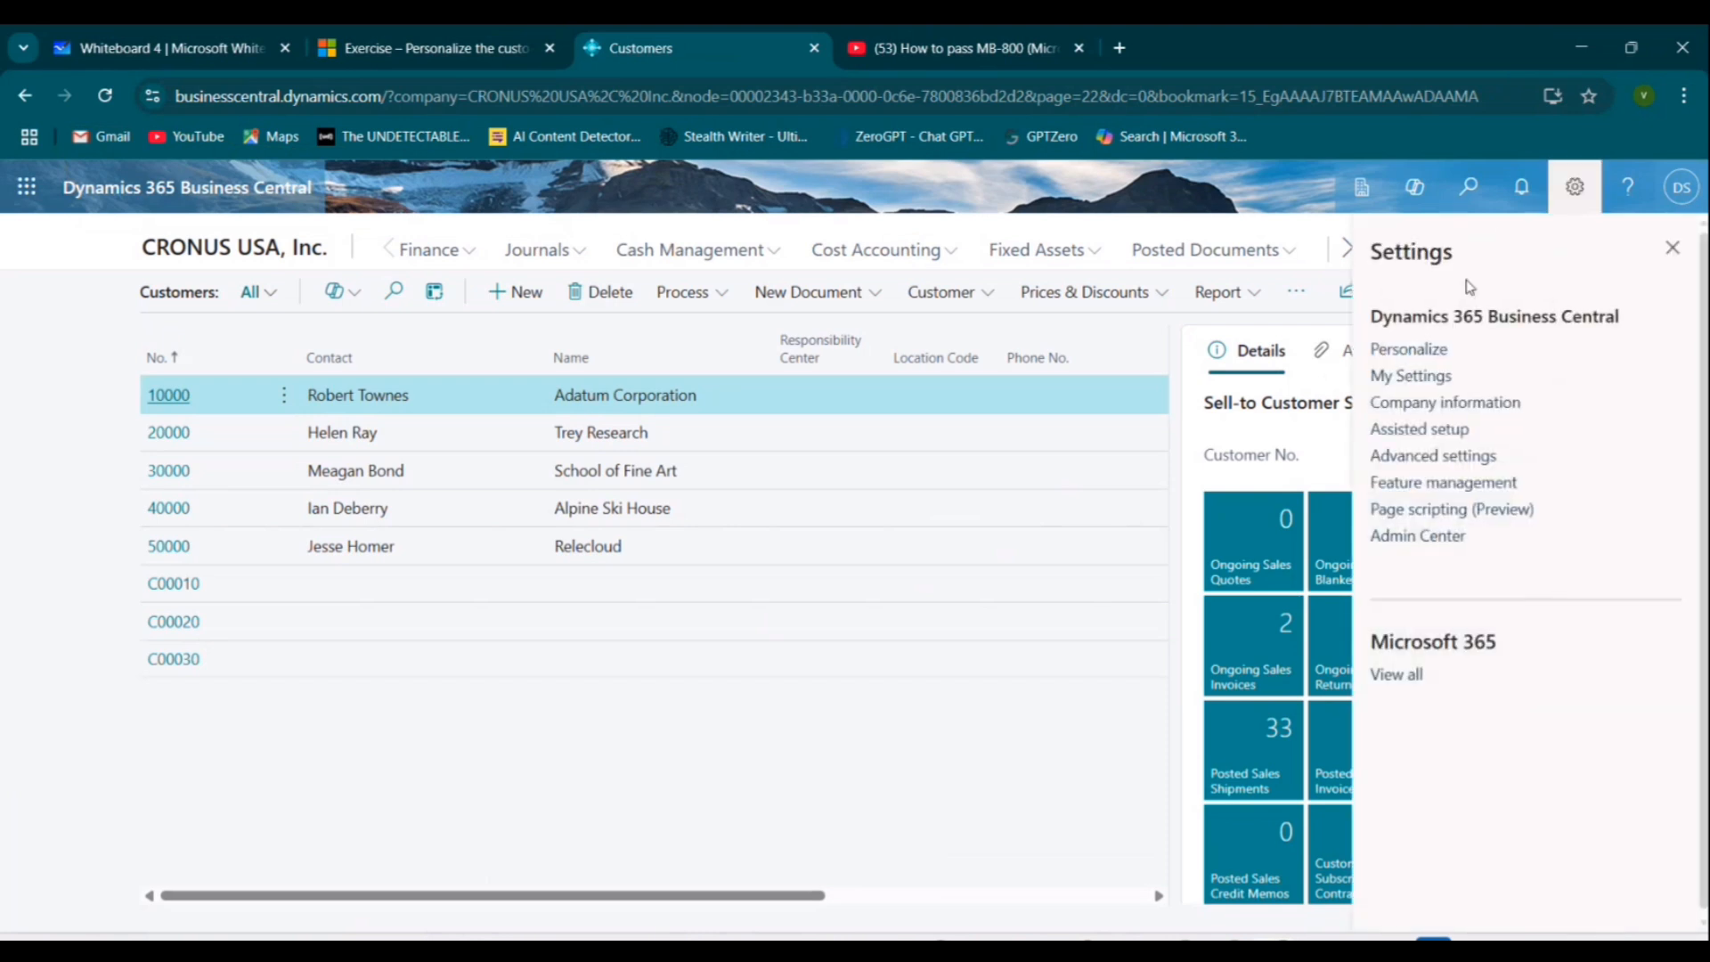
{"action": "left_click", "coordinate": [1423, 355]}
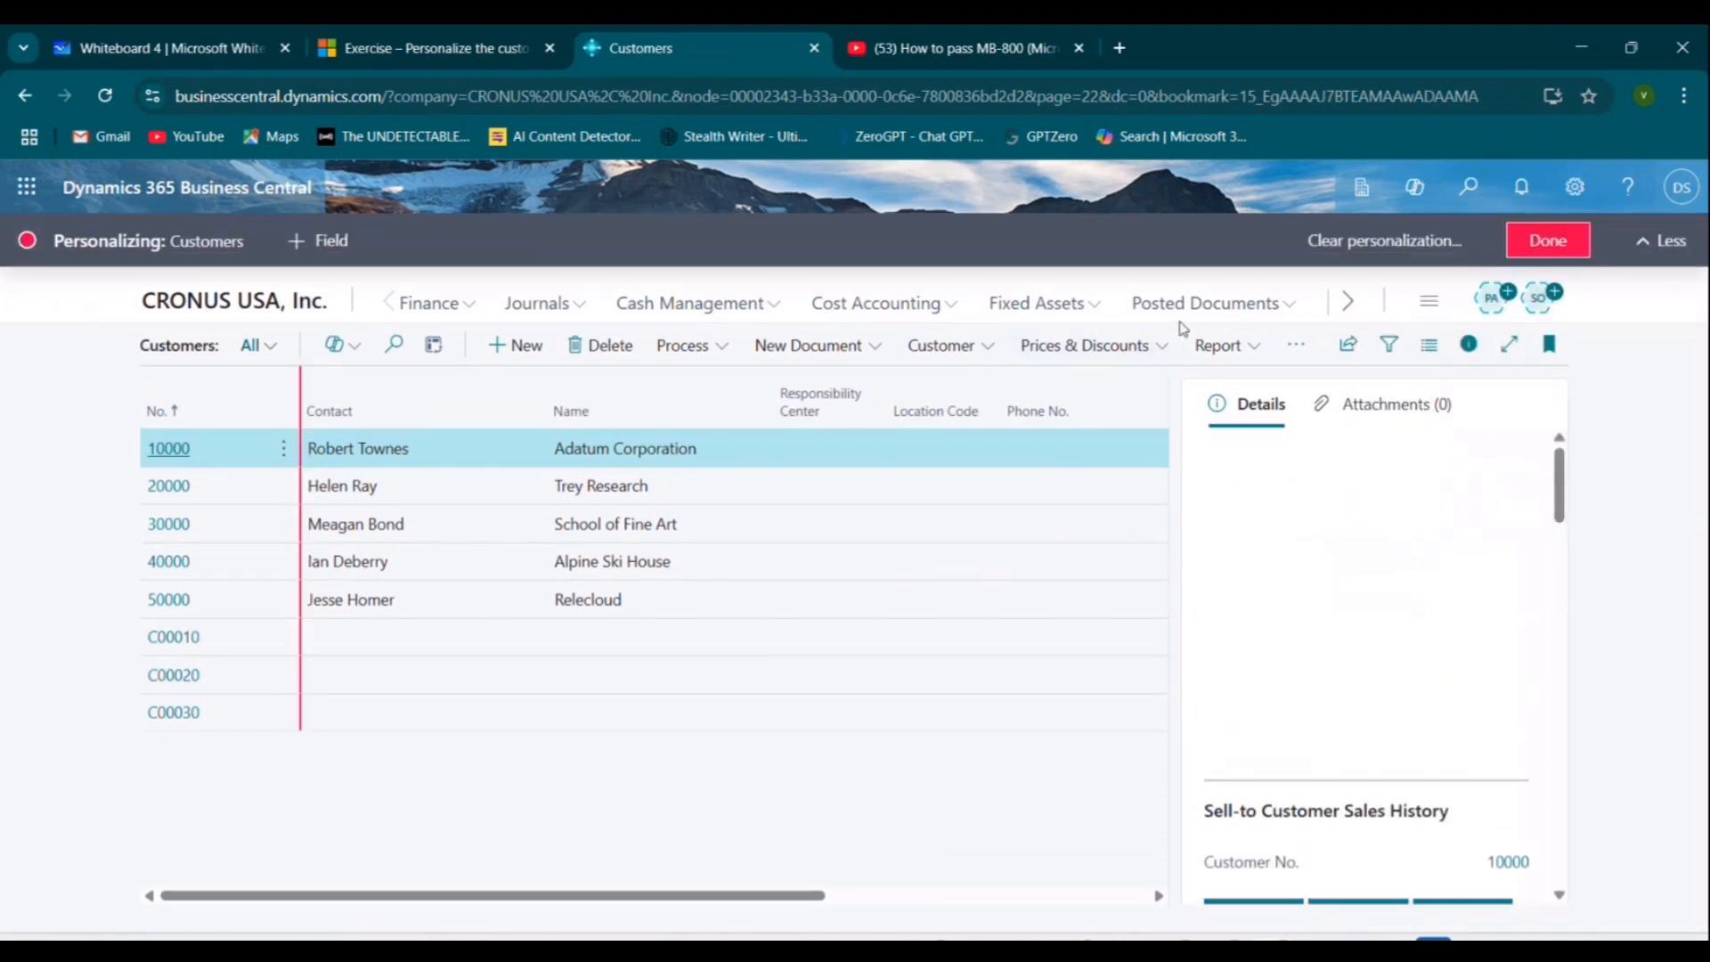
Reread the exercise step about pointing to the Responsibility Center field.
{"action": "left_click", "coordinate": [403, 33]}
{"action": "scroll", "coordinate": [499, 552], "scroll_direction": "down", "scroll_amount": 1}
{"action": "left_click_drag", "start_coordinate": [454, 533], "coordinate": [1269, 534]}
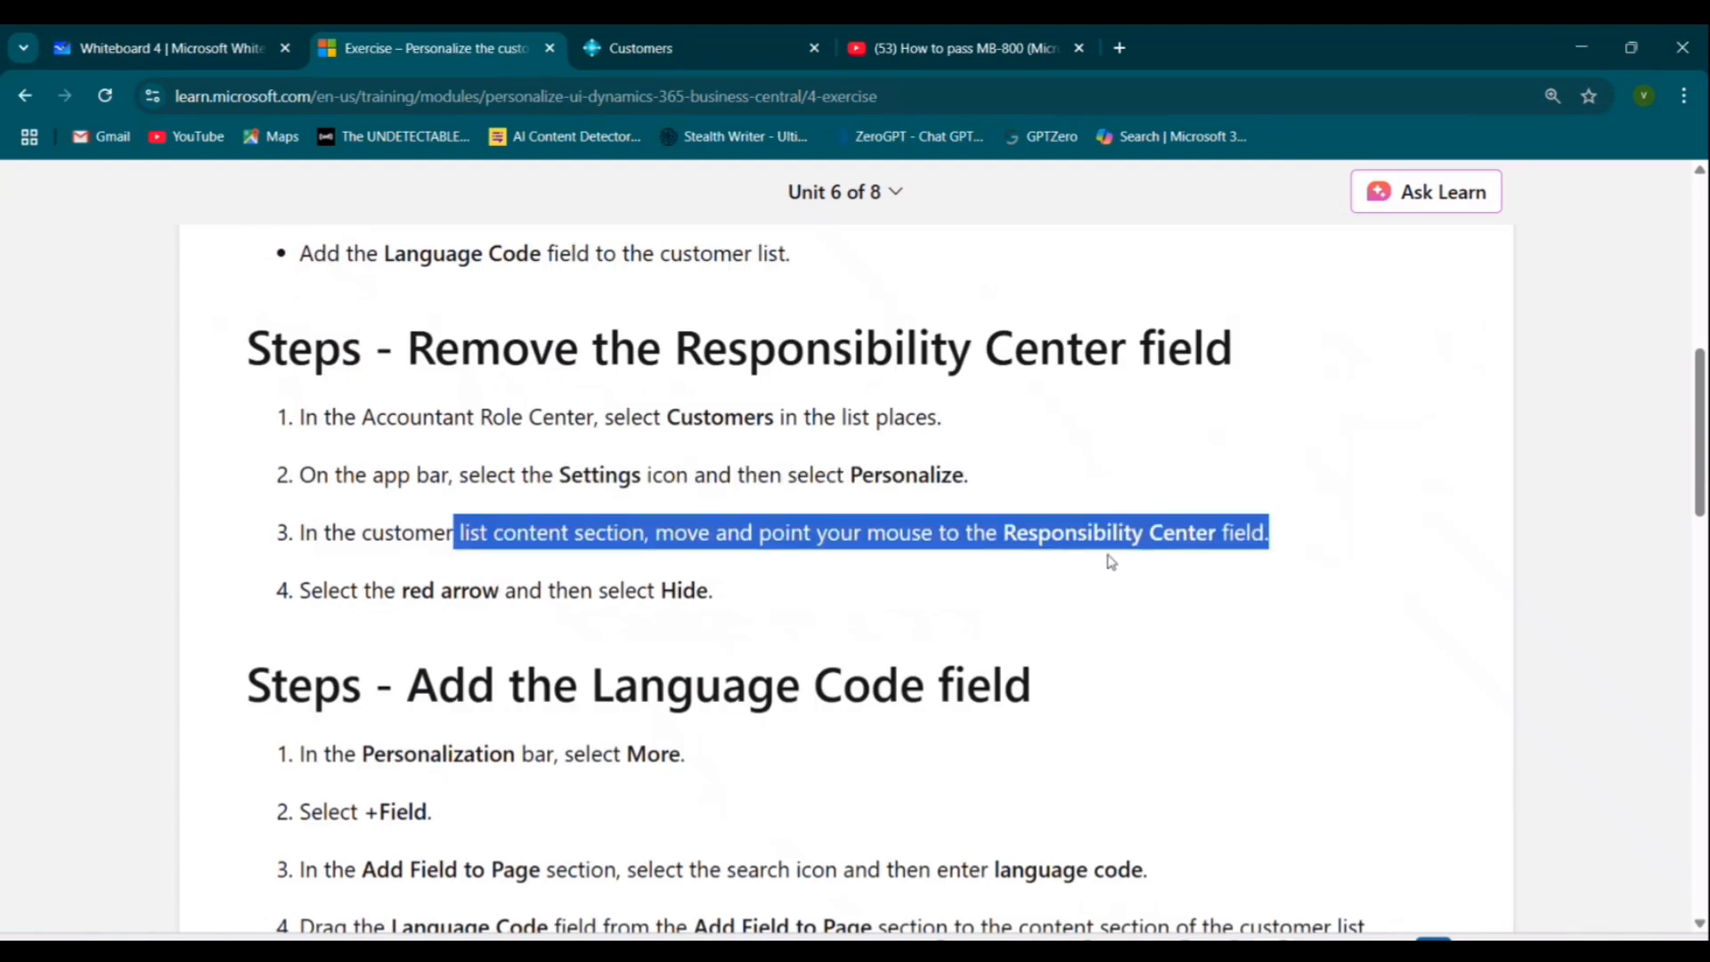
{"action": "left_click", "coordinate": [657, 33]}
{"action": "mouse_move", "coordinate": [823, 405]}
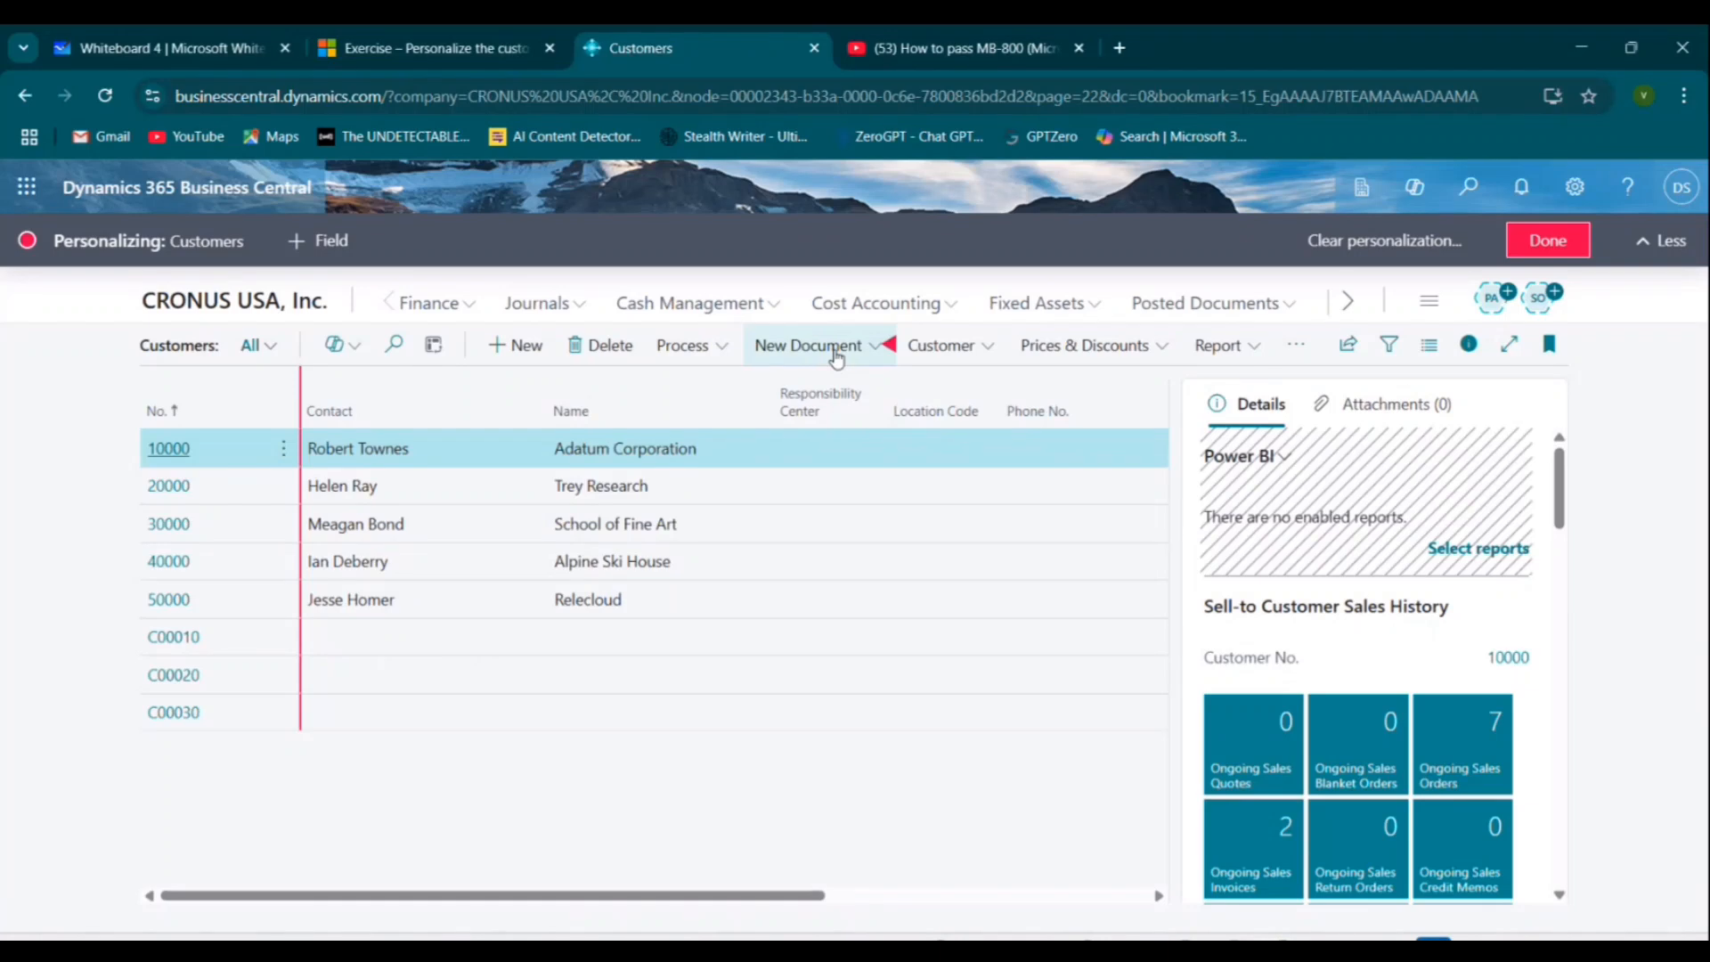
{"action": "left_click", "coordinate": [427, 39]}
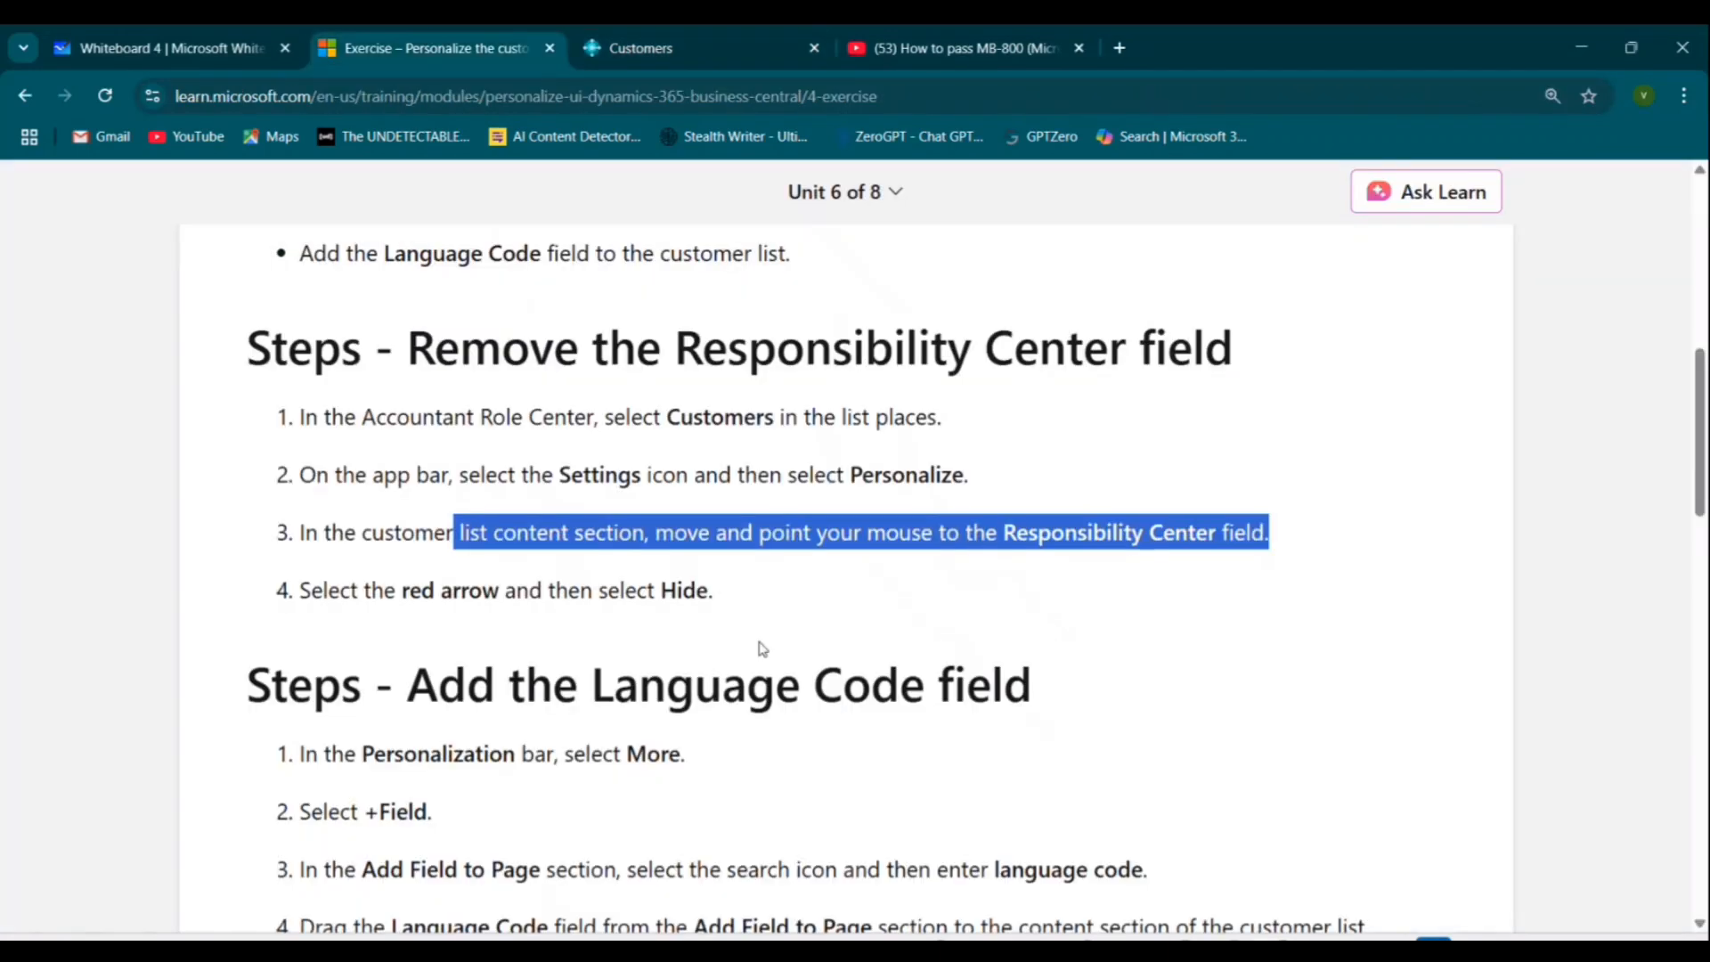
Hide the Responsibility Center column from the customer list.
{"action": "left_click", "coordinate": [723, 55]}
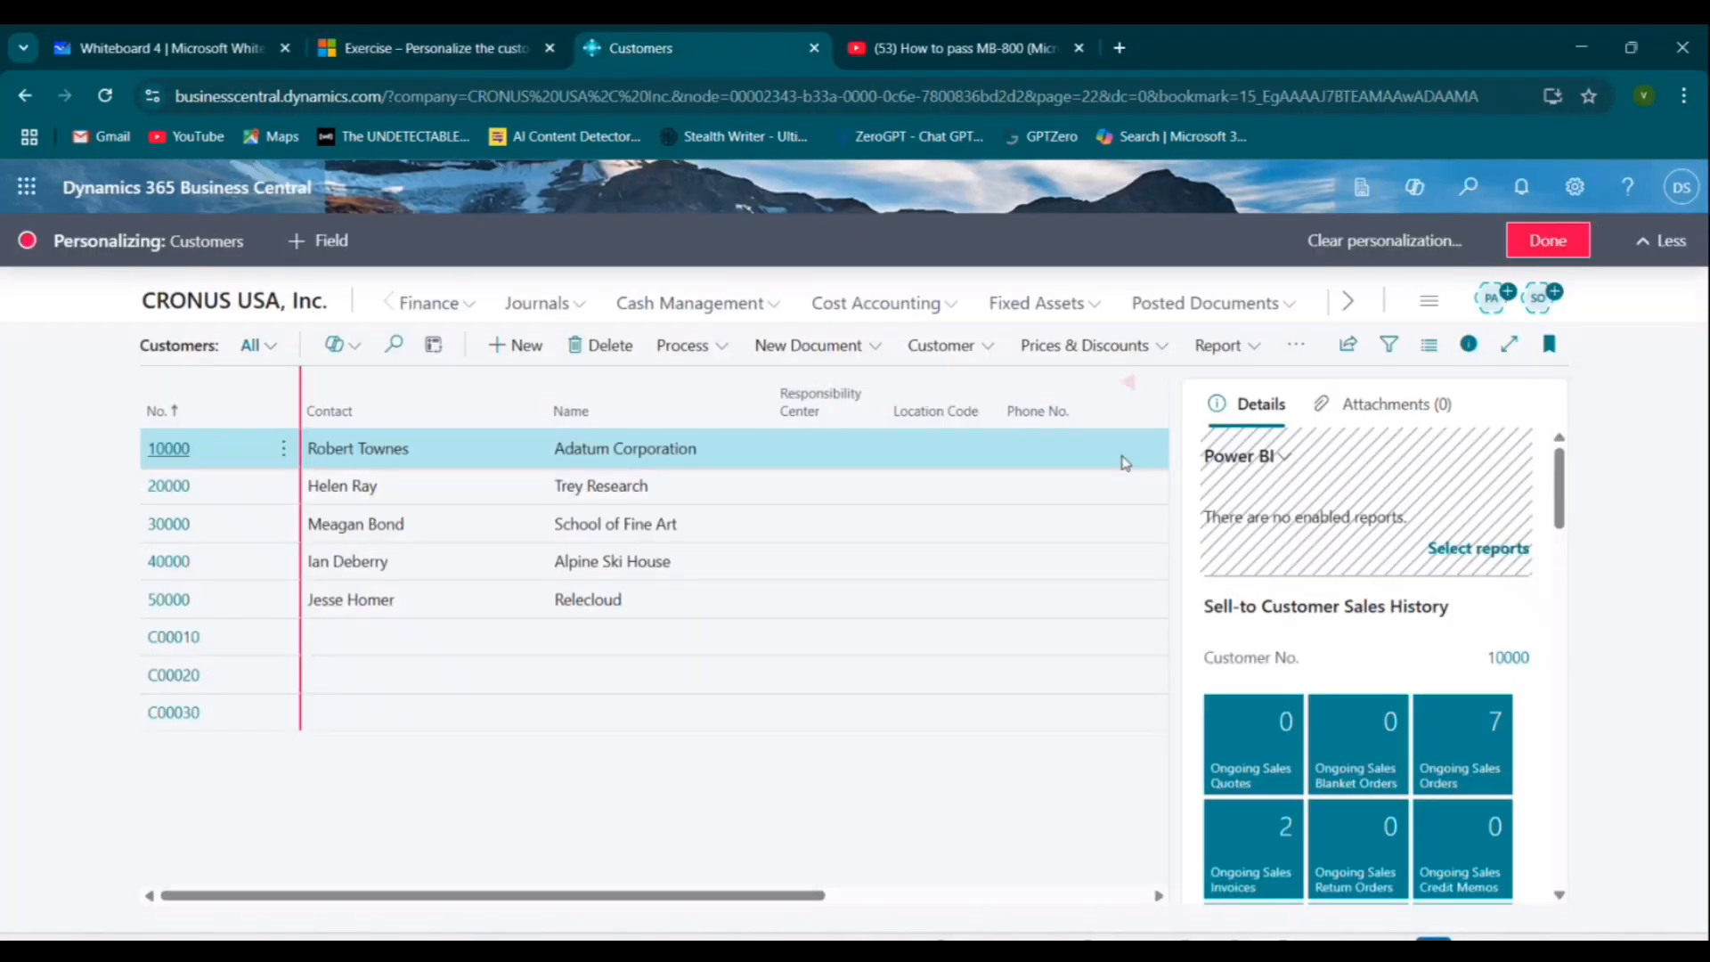
{"action": "mouse_move", "coordinate": [880, 388]}
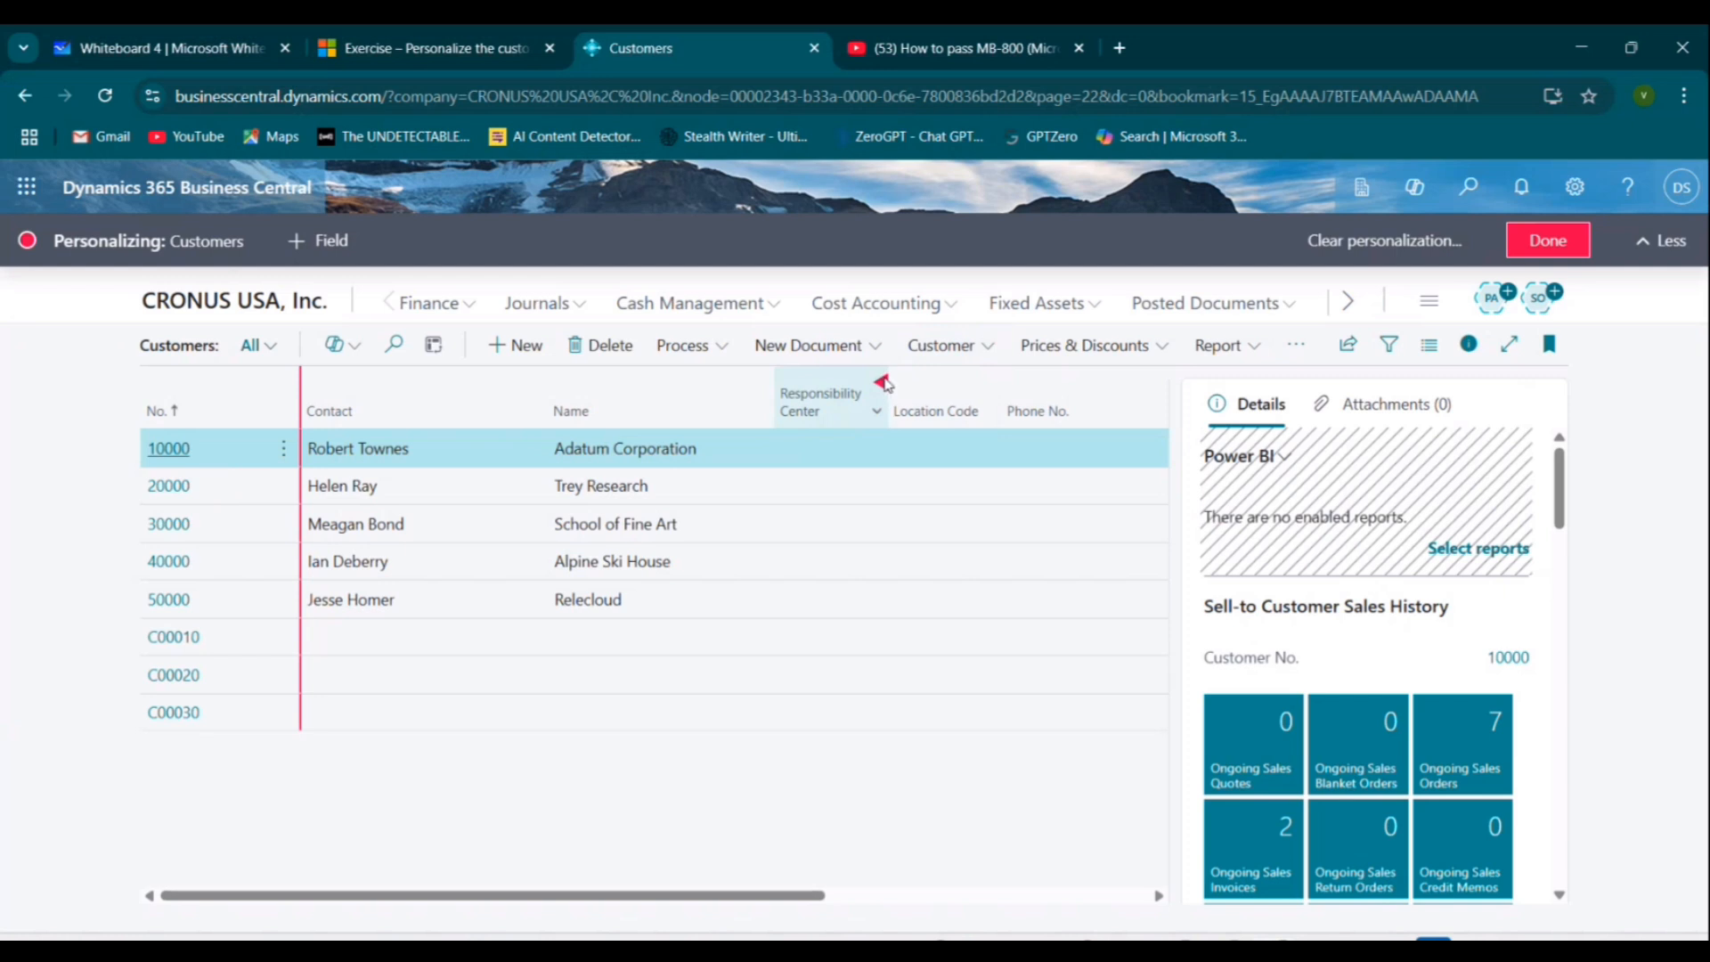
{"action": "left_click", "coordinate": [882, 383]}
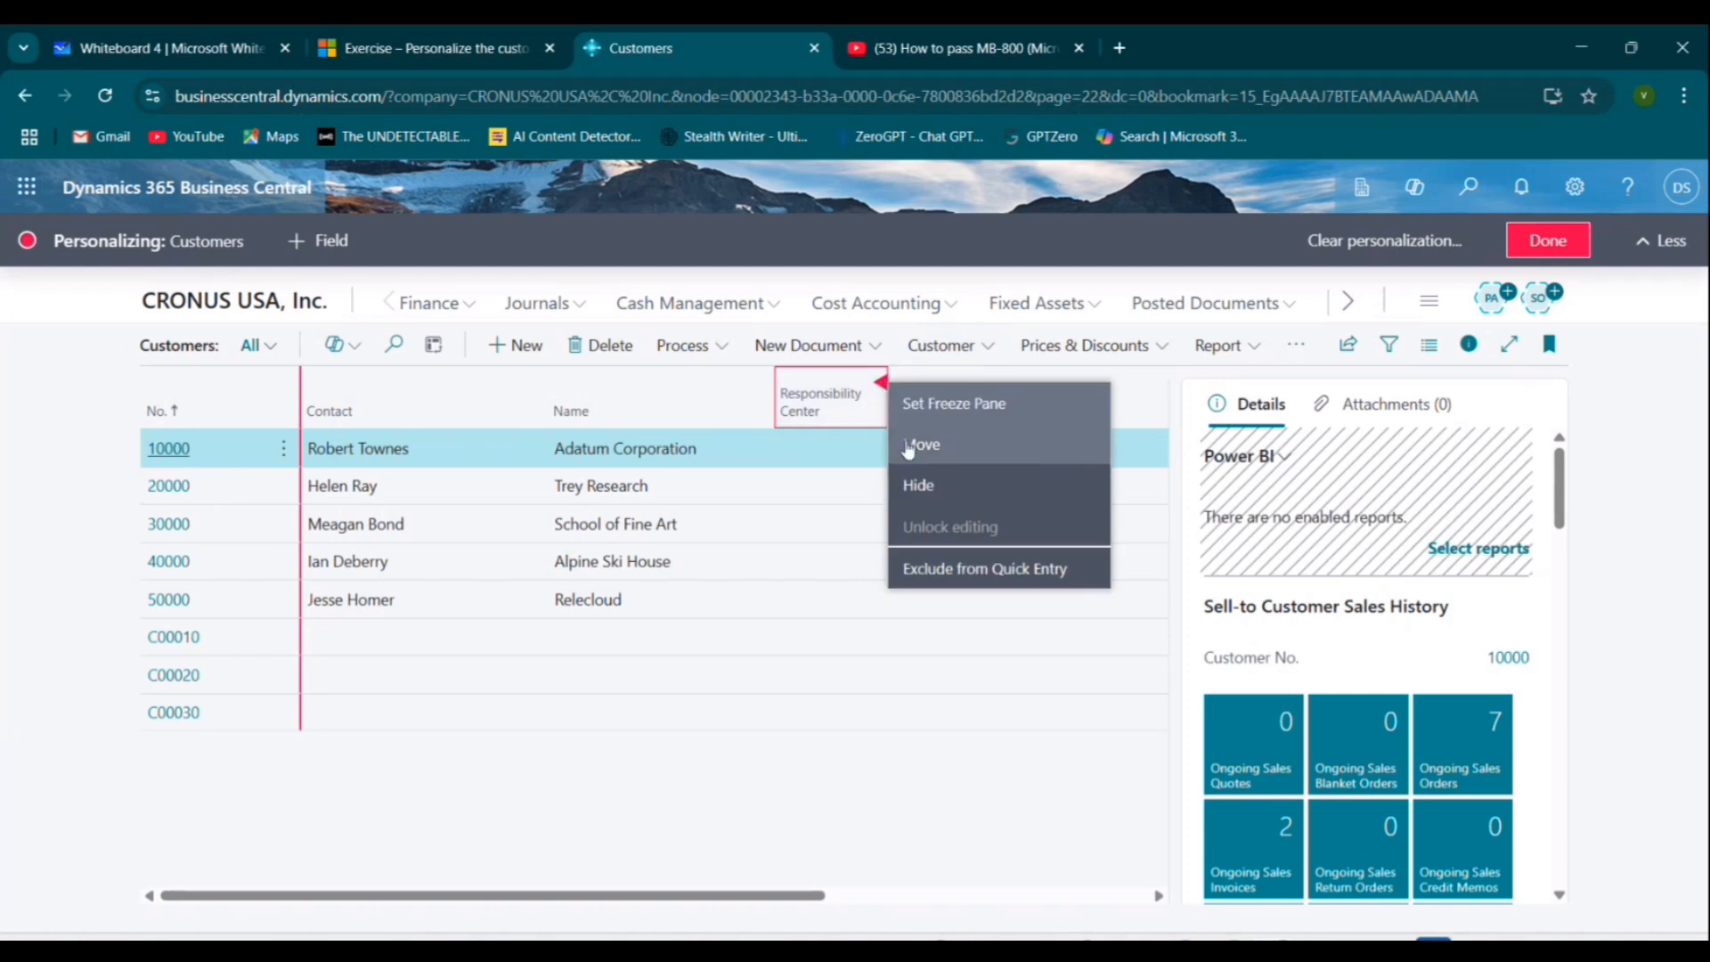
{"action": "left_click", "coordinate": [920, 485]}
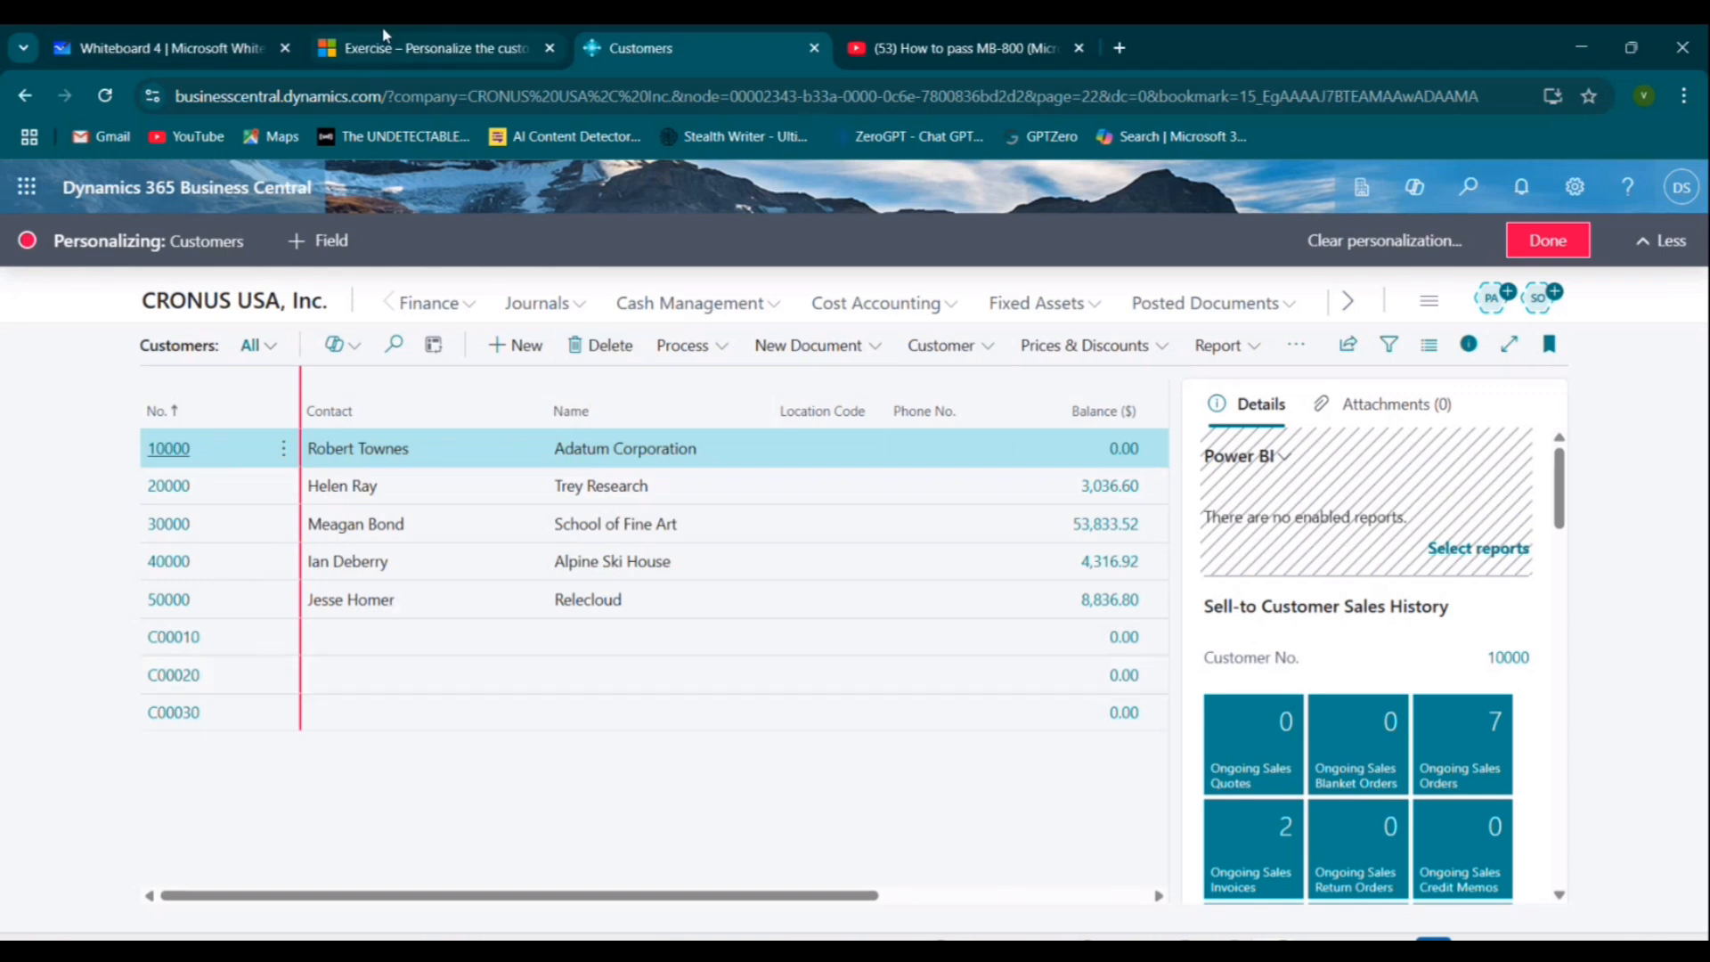
Review the exercise steps for adding the Language Code field.
{"action": "left_click", "coordinate": [412, 36]}
{"action": "scroll", "coordinate": [935, 570], "scroll_direction": "down", "scroll_amount": 3}
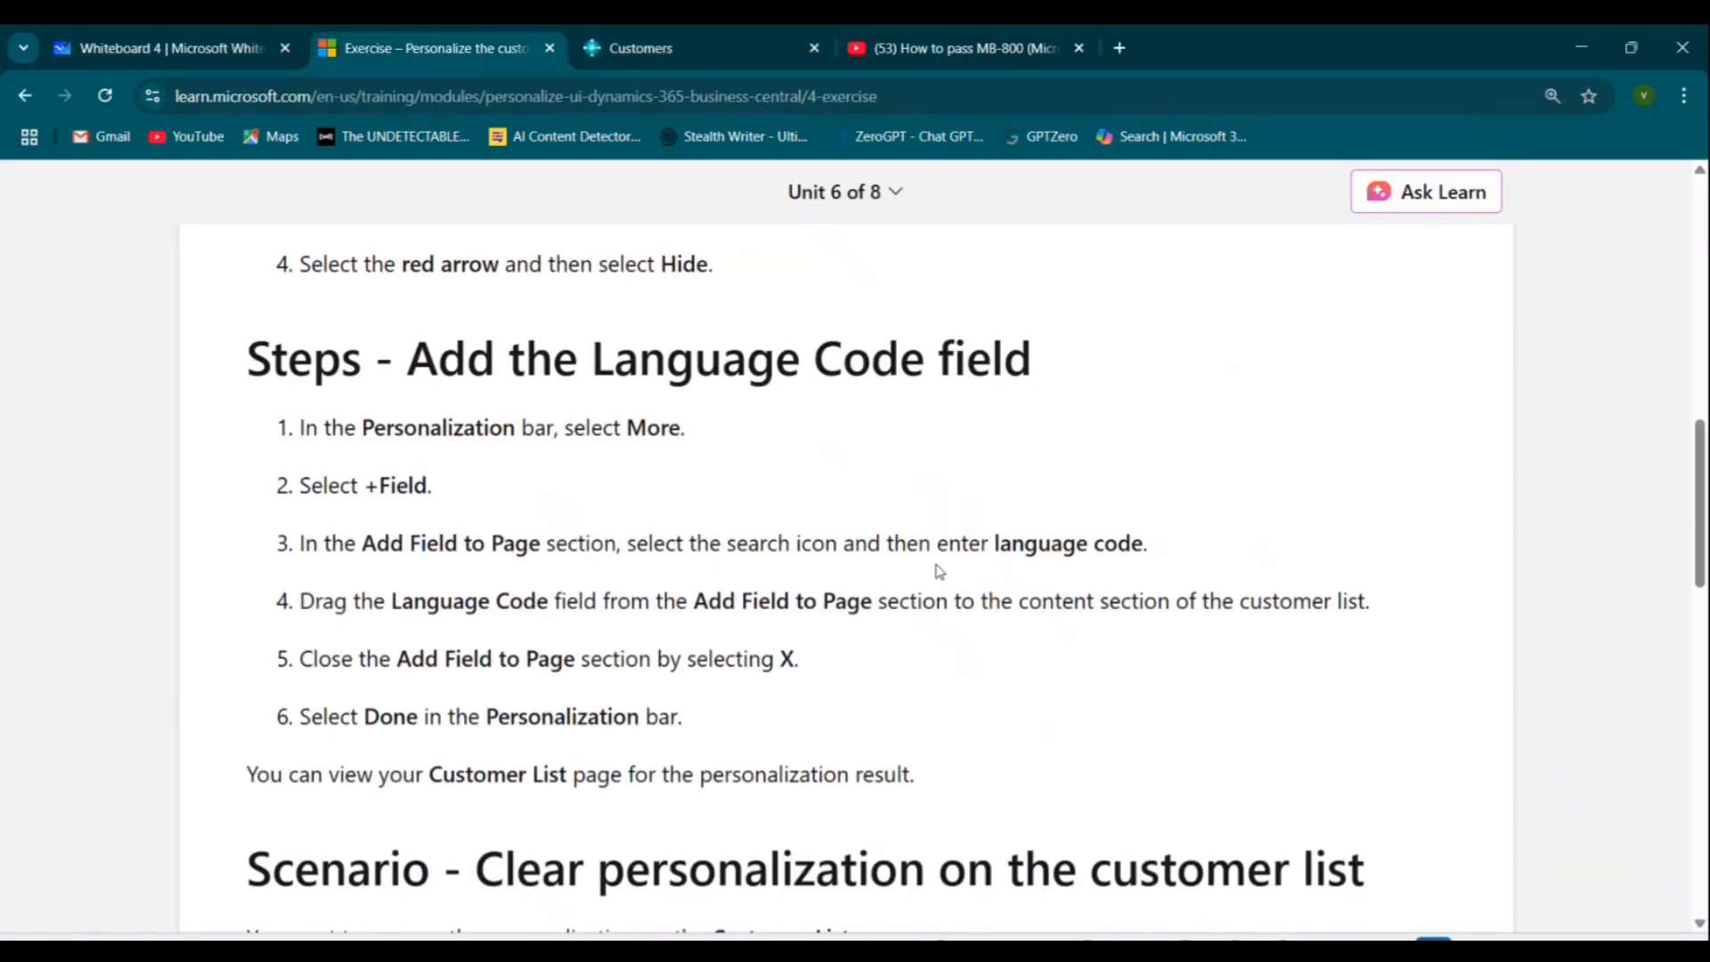
{"action": "mouse_move", "coordinate": [236, 374]}
{"action": "left_mouse_down"}
{"action": "mouse_move", "coordinate": [930, 370]}
{"action": "mouse_move", "coordinate": [1033, 392]}
{"action": "left_mouse_up"}
{"action": "left_click", "coordinate": [991, 510]}
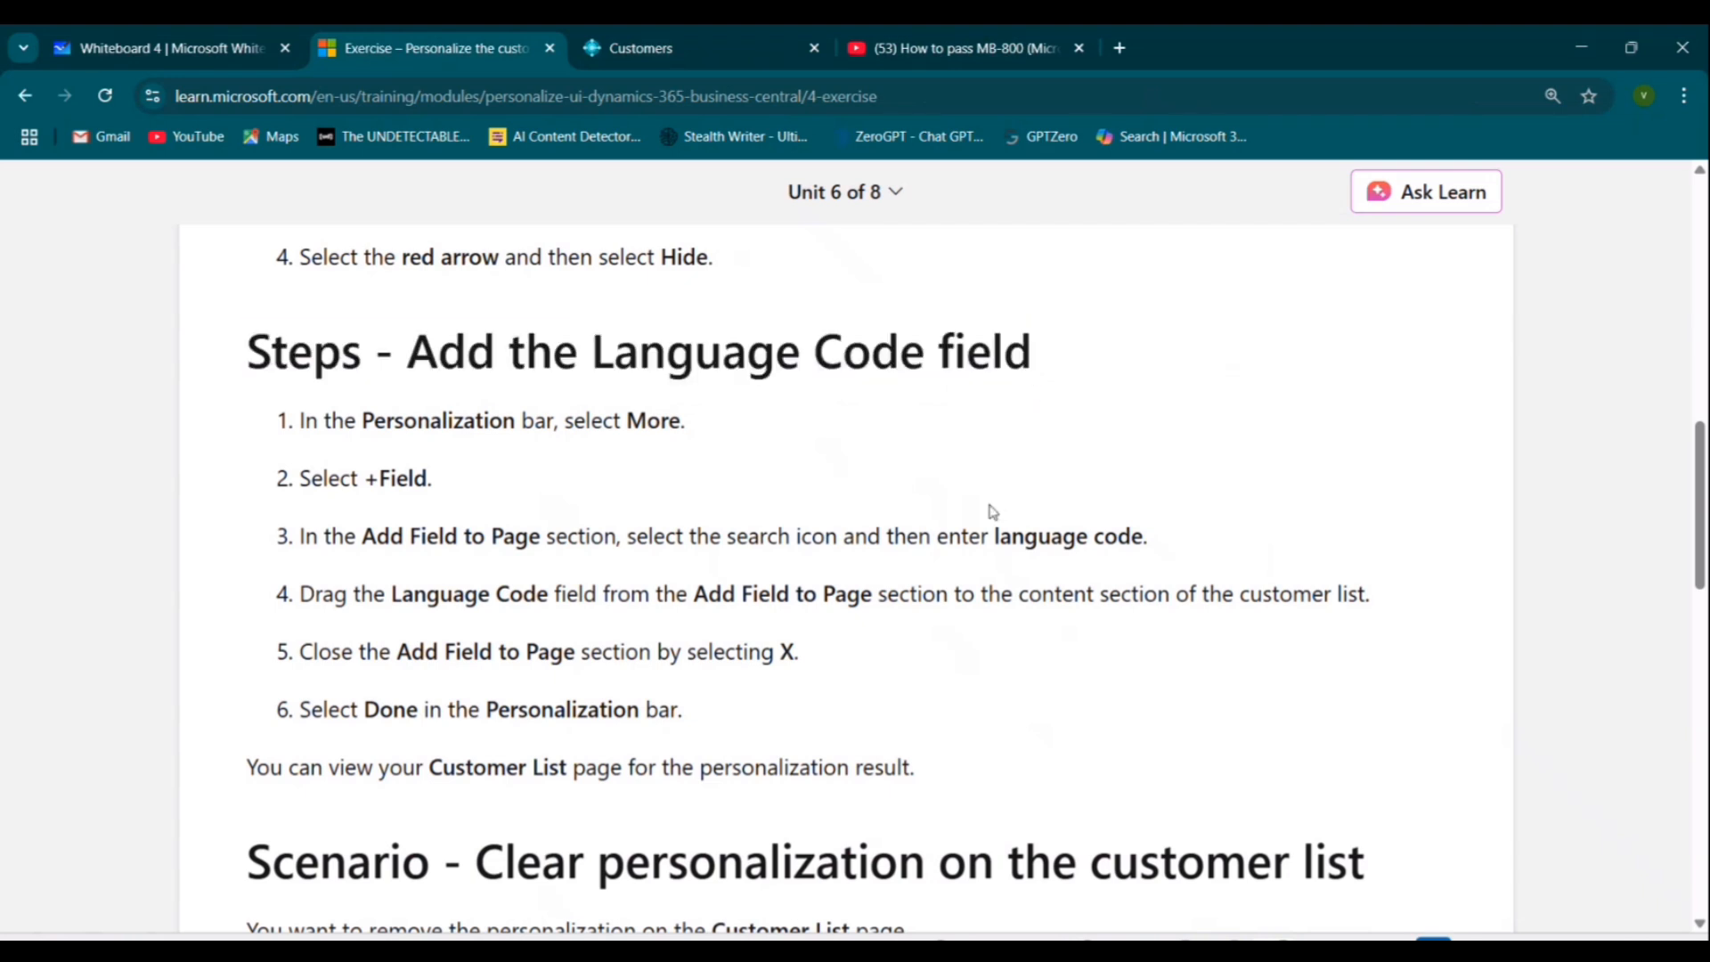
{"action": "left_click_drag", "start_coordinate": [308, 422], "coordinate": [721, 448]}
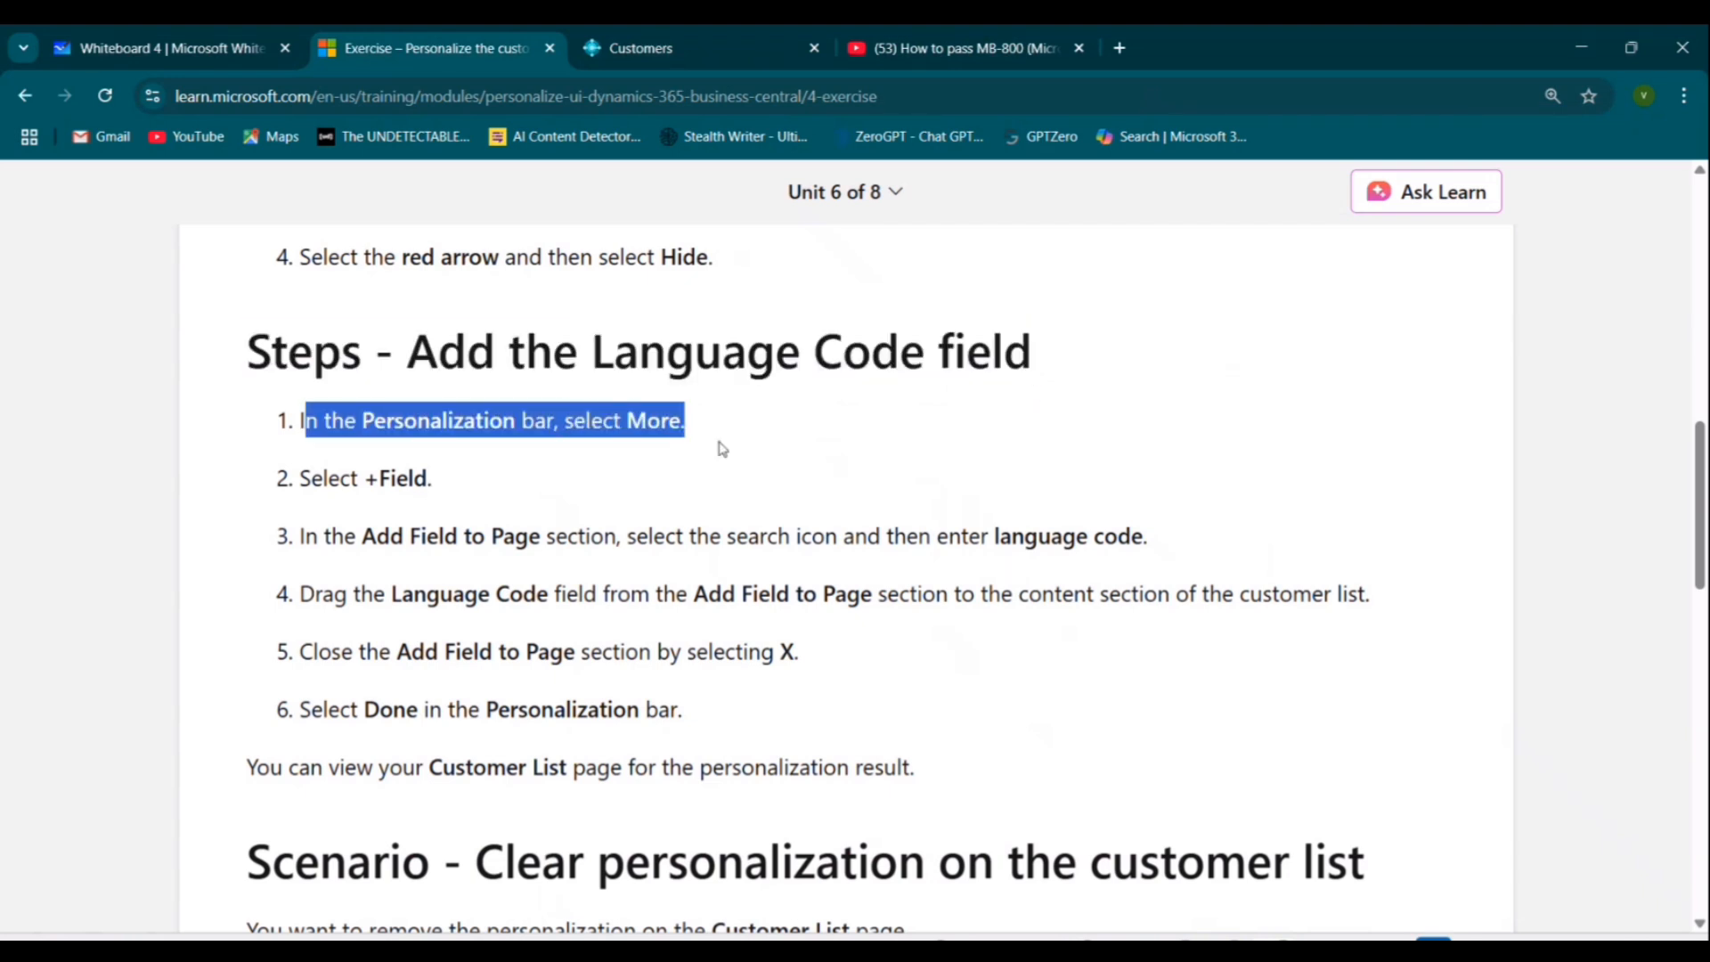
{"action": "left_click", "coordinate": [650, 27]}
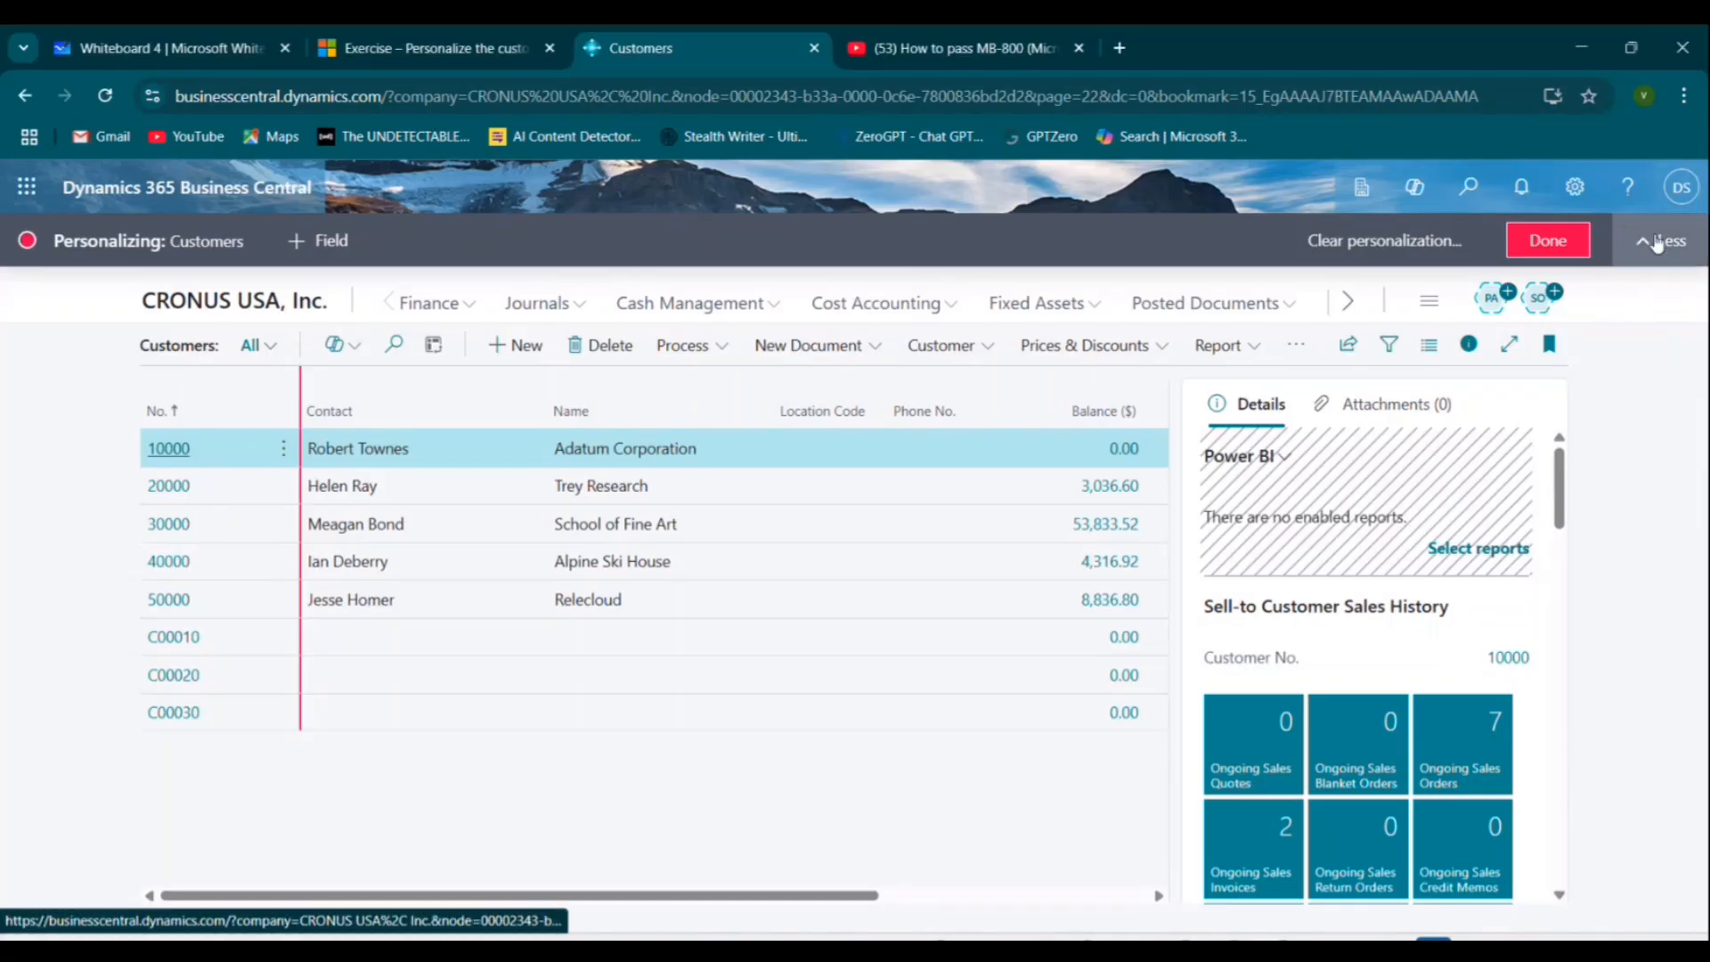
Collapse and expand the personalization bar, then reread the exercise step about searching for language code.
{"action": "left_click", "coordinate": [1653, 237]}
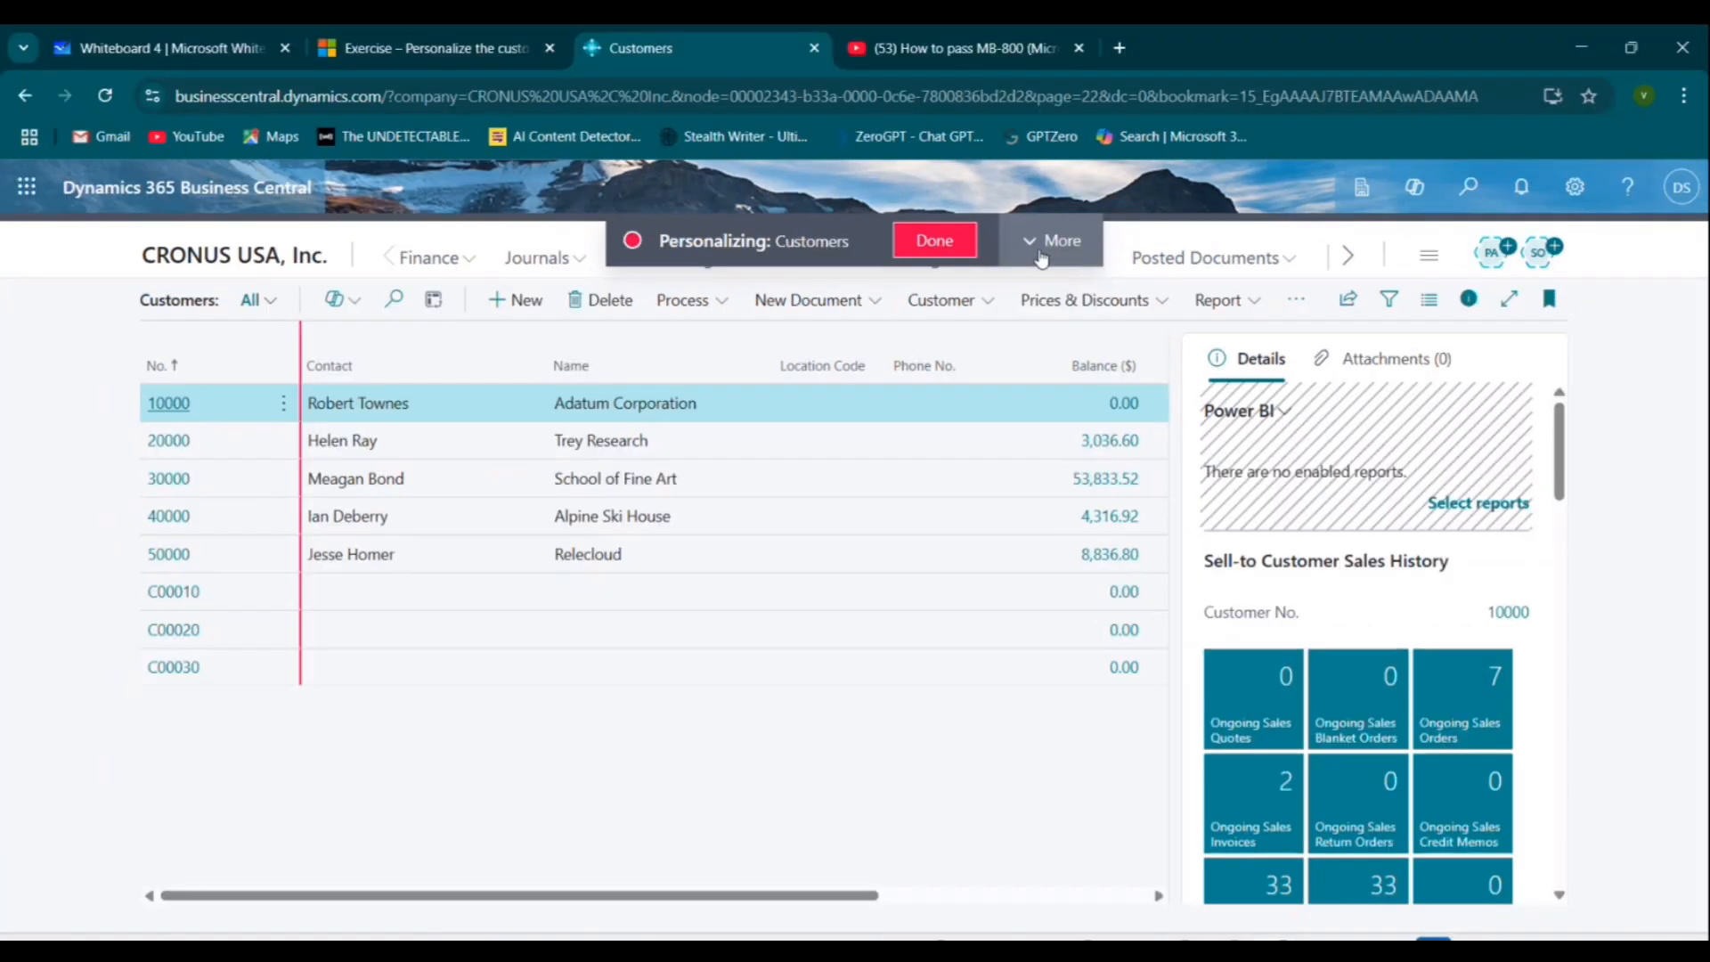
{"action": "left_click", "coordinate": [1095, 194]}
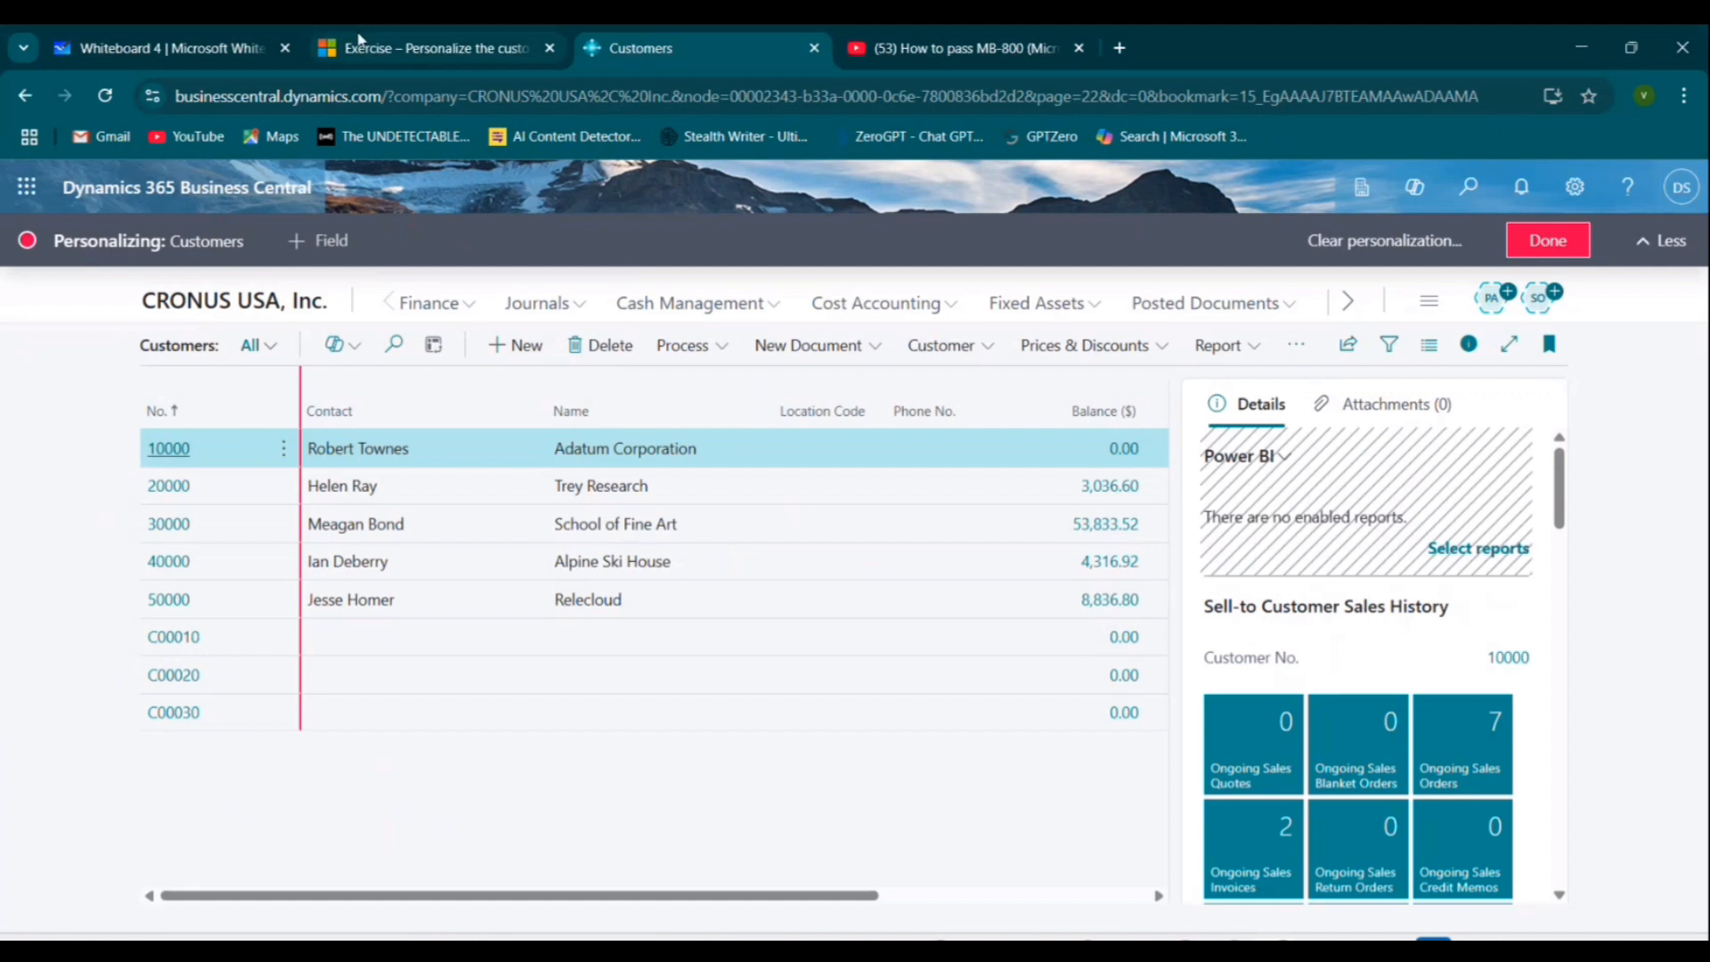
{"action": "left_click", "coordinate": [360, 40]}
{"action": "scroll", "coordinate": [929, 666], "scroll_direction": "down", "scroll_amount": 1}
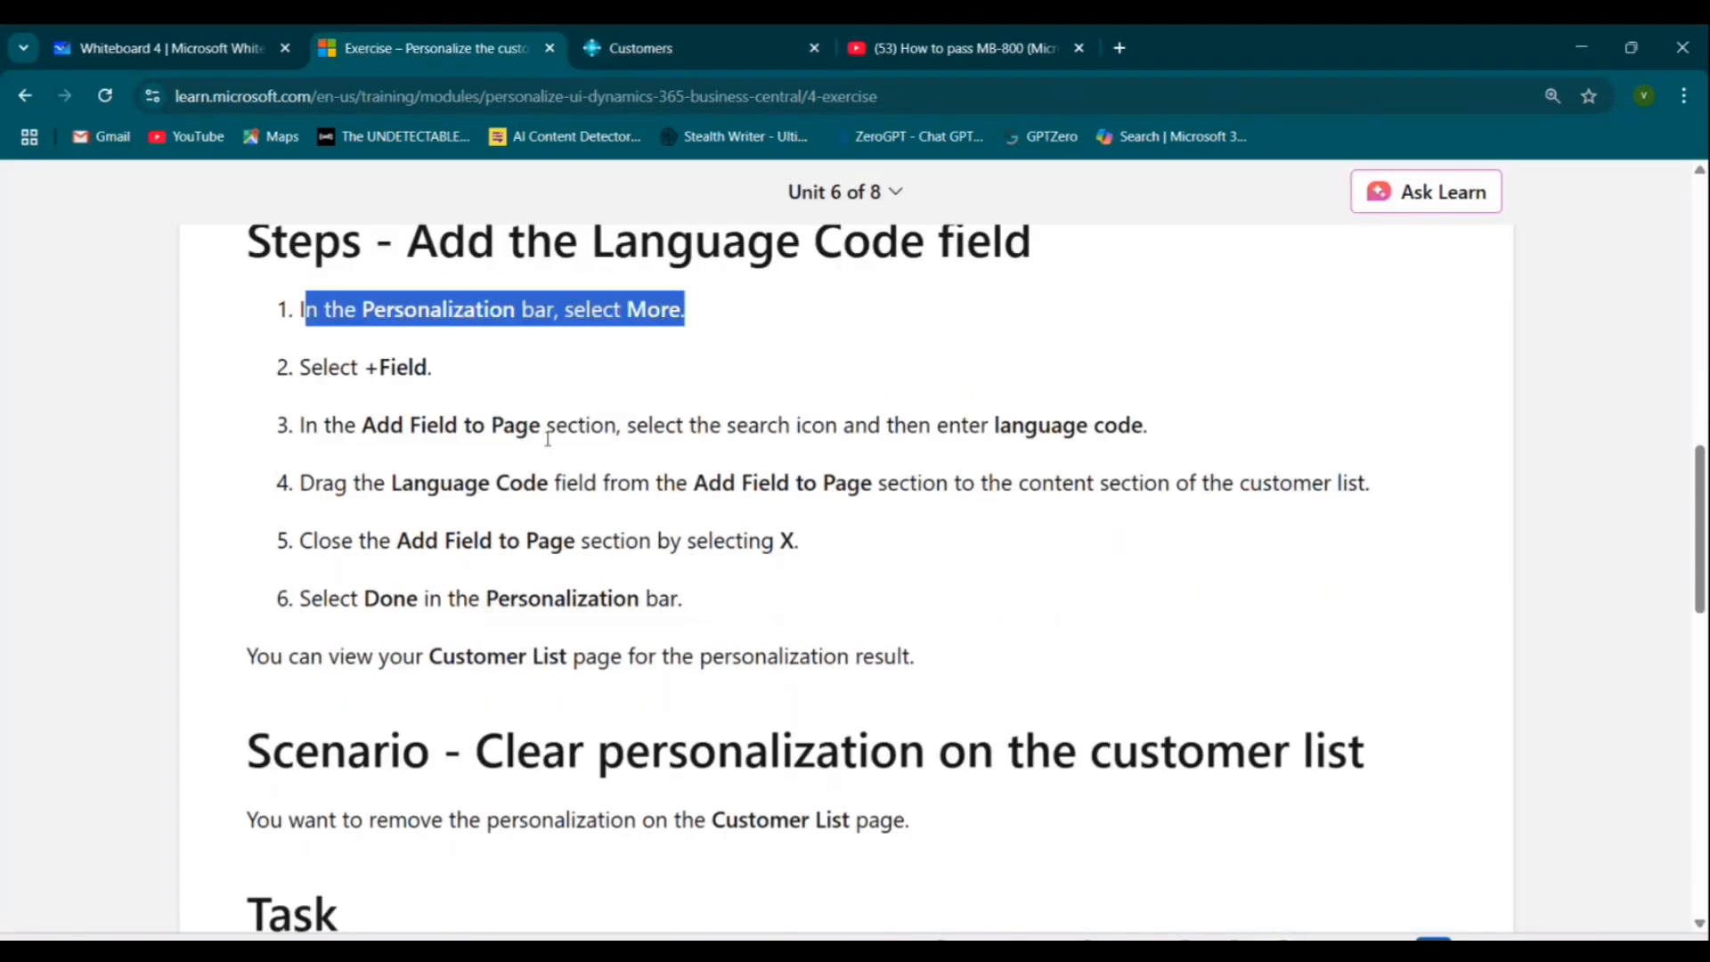
{"action": "left_click_drag", "start_coordinate": [995, 426], "coordinate": [1149, 426]}
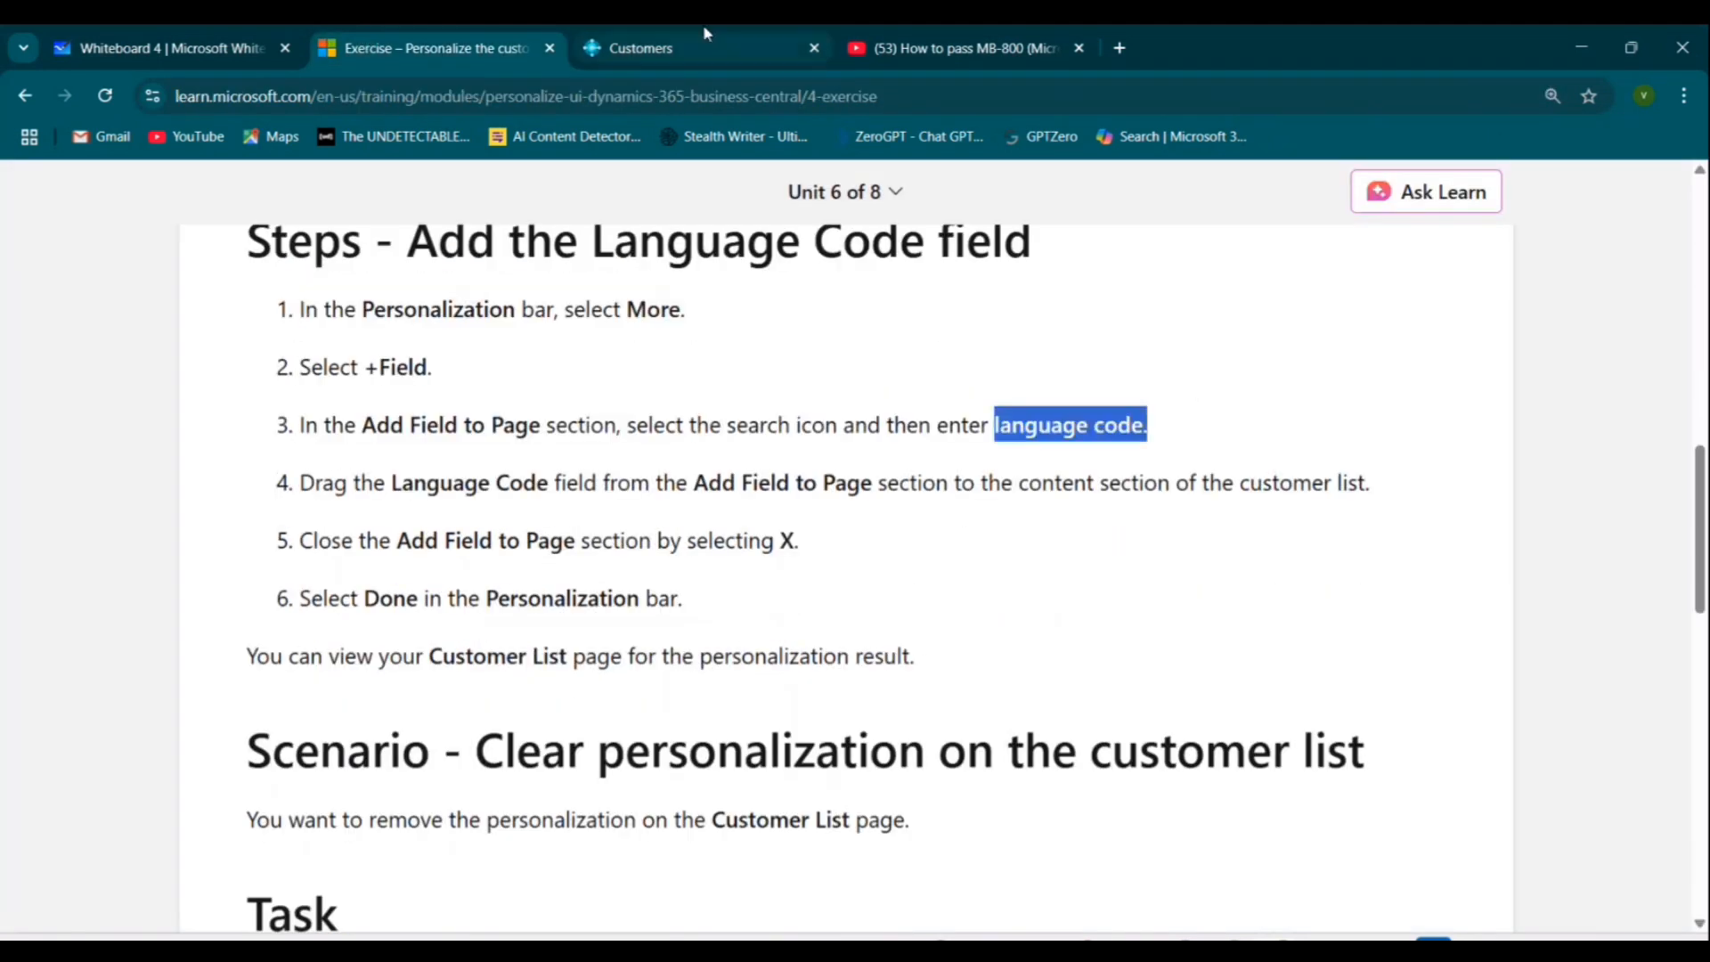
Search the Add Field to Page pane for language and add the Language Code field to the customer list.
{"action": "left_click", "coordinate": [677, 48]}
{"action": "scroll", "coordinate": [1582, 546], "scroll_direction": "down", "scroll_amount": 3}
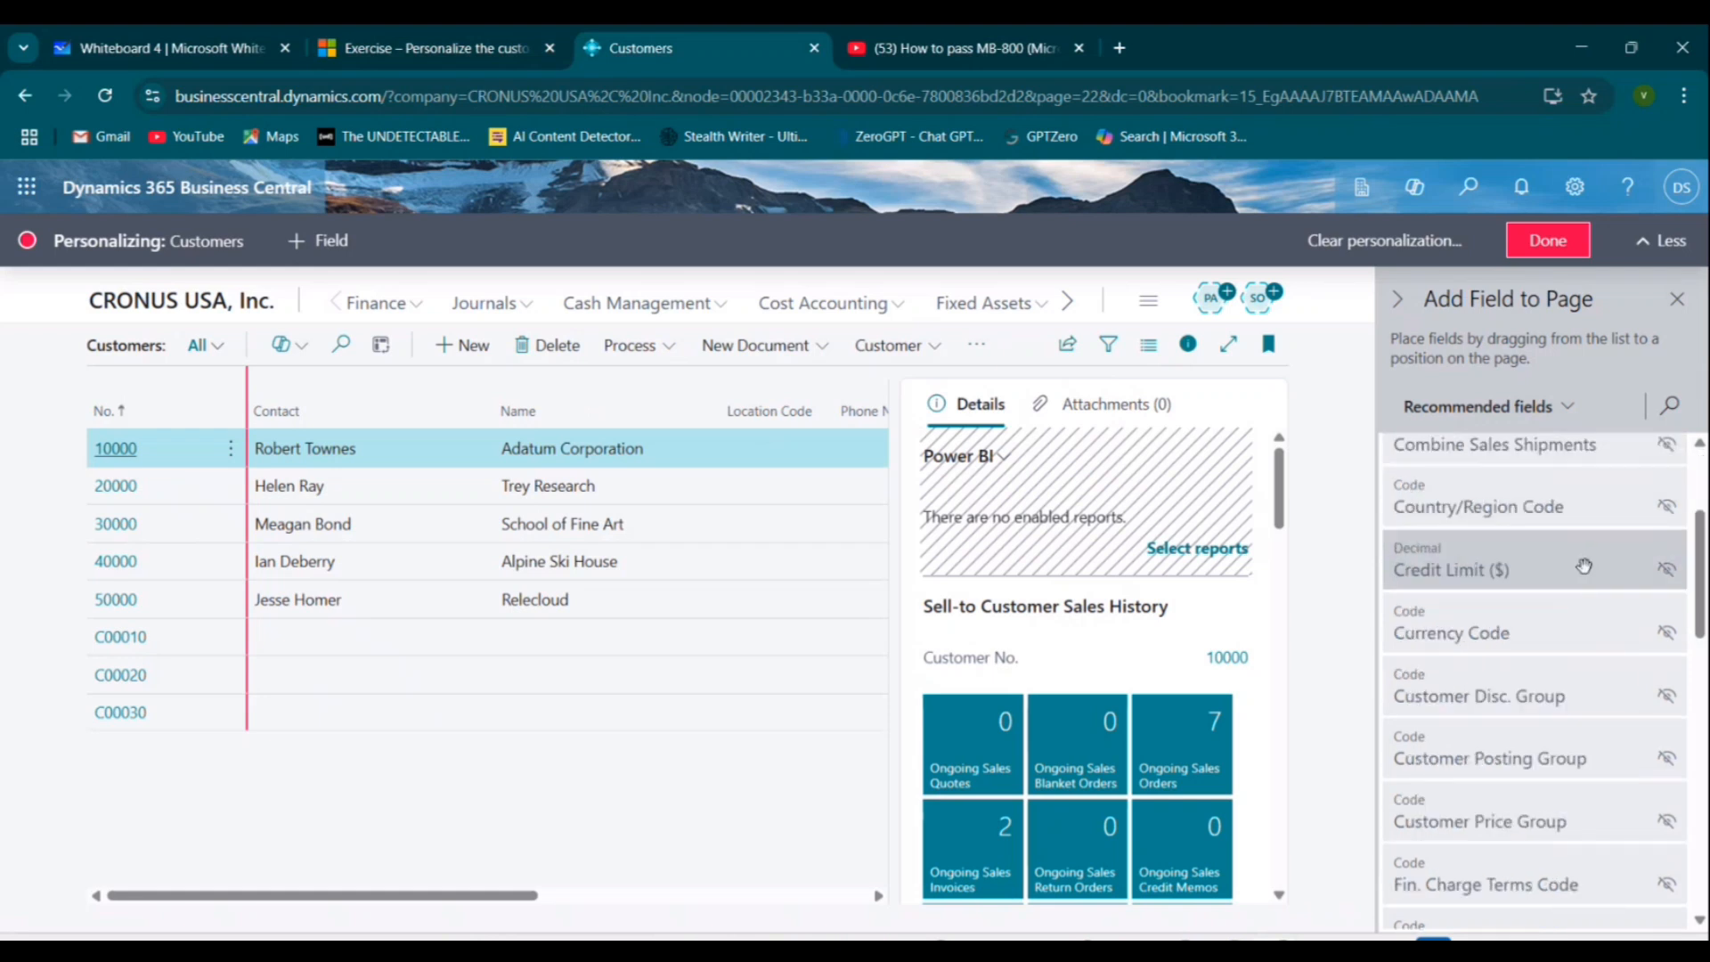
{"action": "key", "text": "ctrl+1"}
{"action": "mouse_move", "coordinate": [1708, 370]}
{"action": "left_mouse_down"}
{"action": "mouse_move", "coordinate": [1632, 393]}
{"action": "mouse_move", "coordinate": [1674, 389]}
{"action": "mouse_move", "coordinate": [1599, 429]}
{"action": "left_mouse_up"}
{"action": "left_click", "coordinate": [1679, 412]}
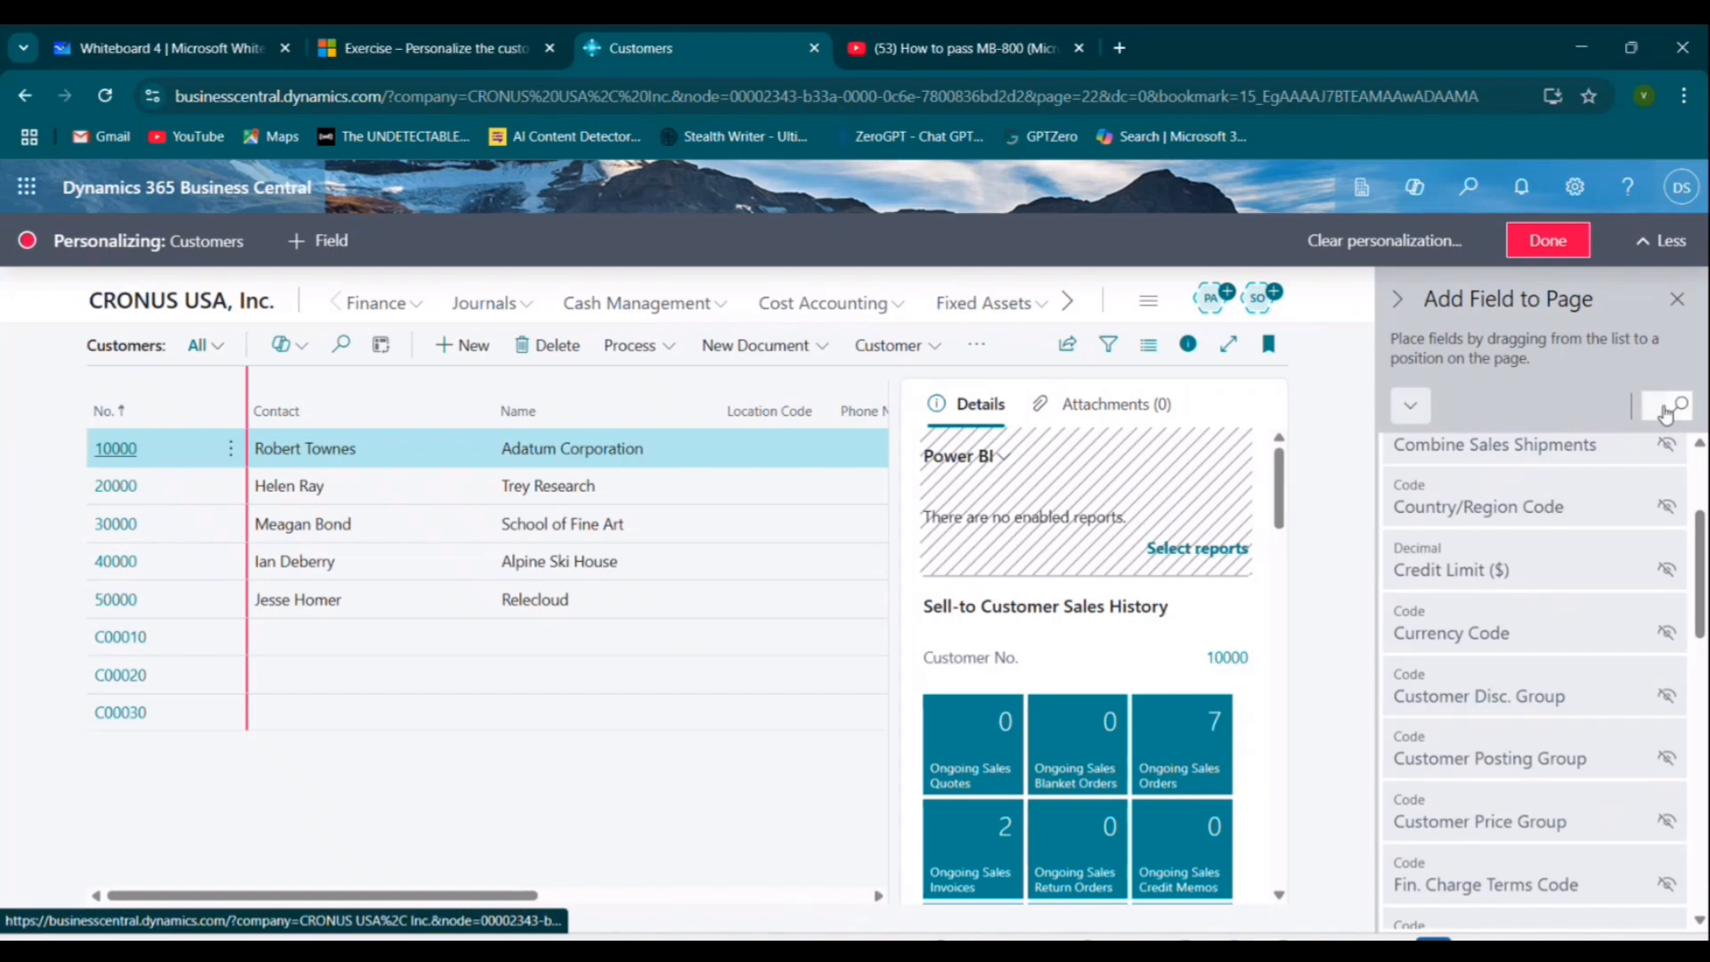
{"action": "type", "text": "language"}
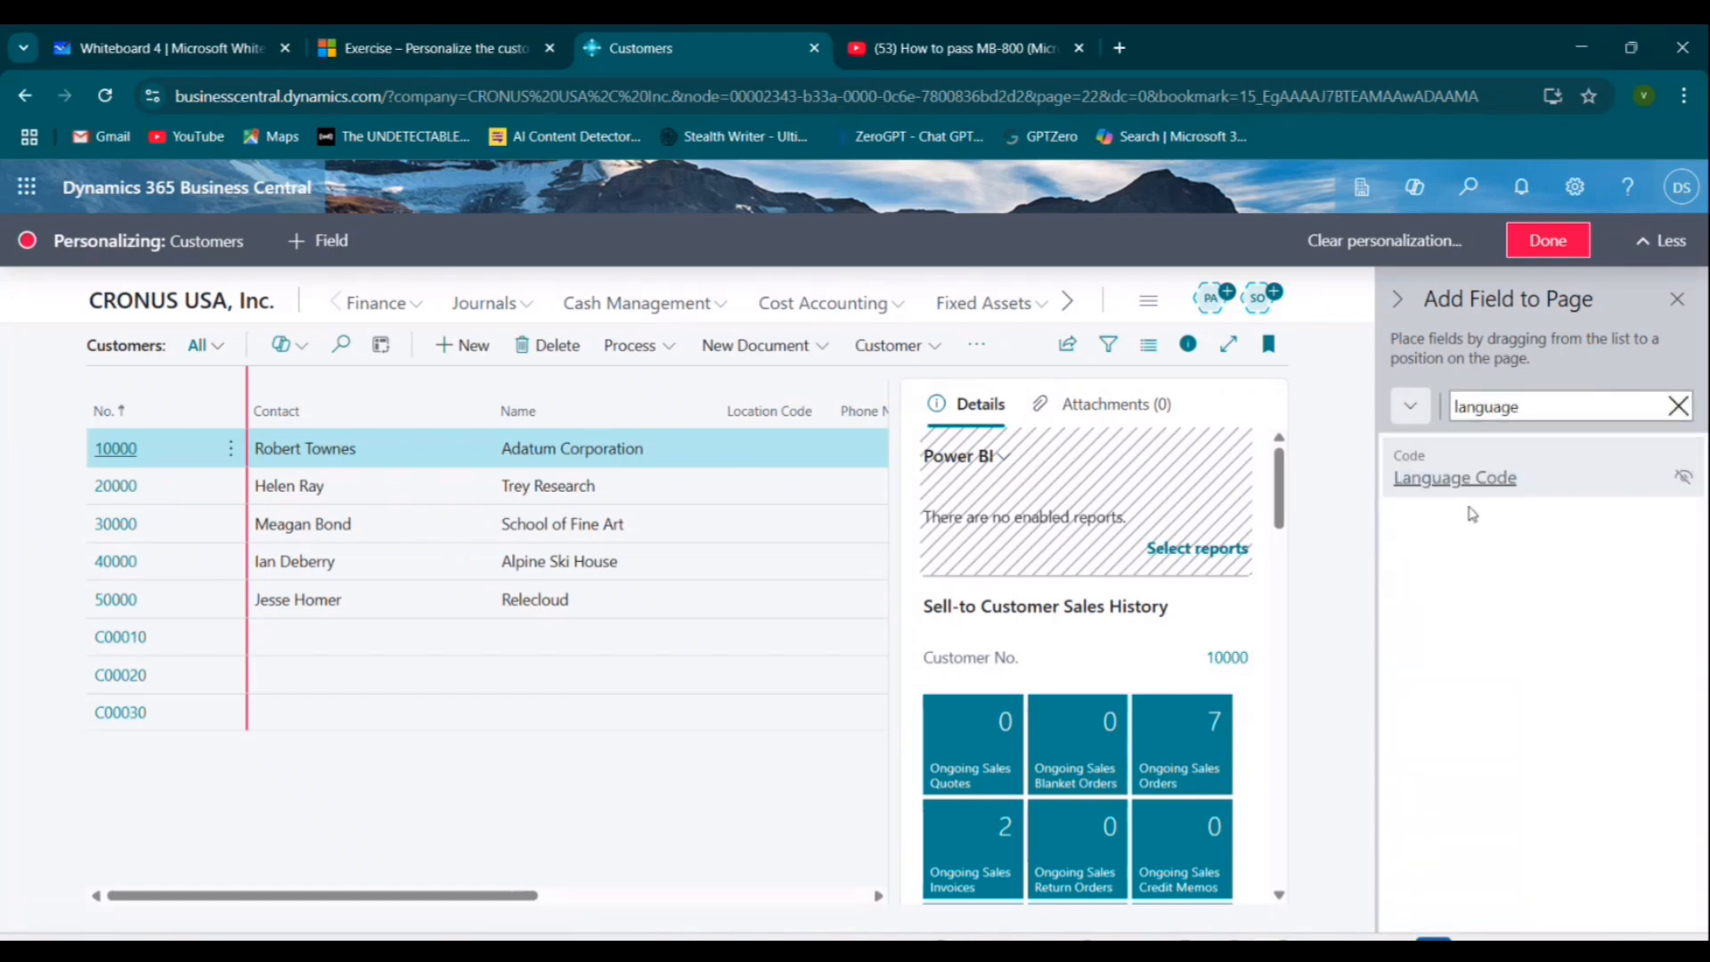
{"action": "left_click", "coordinate": [1683, 475]}
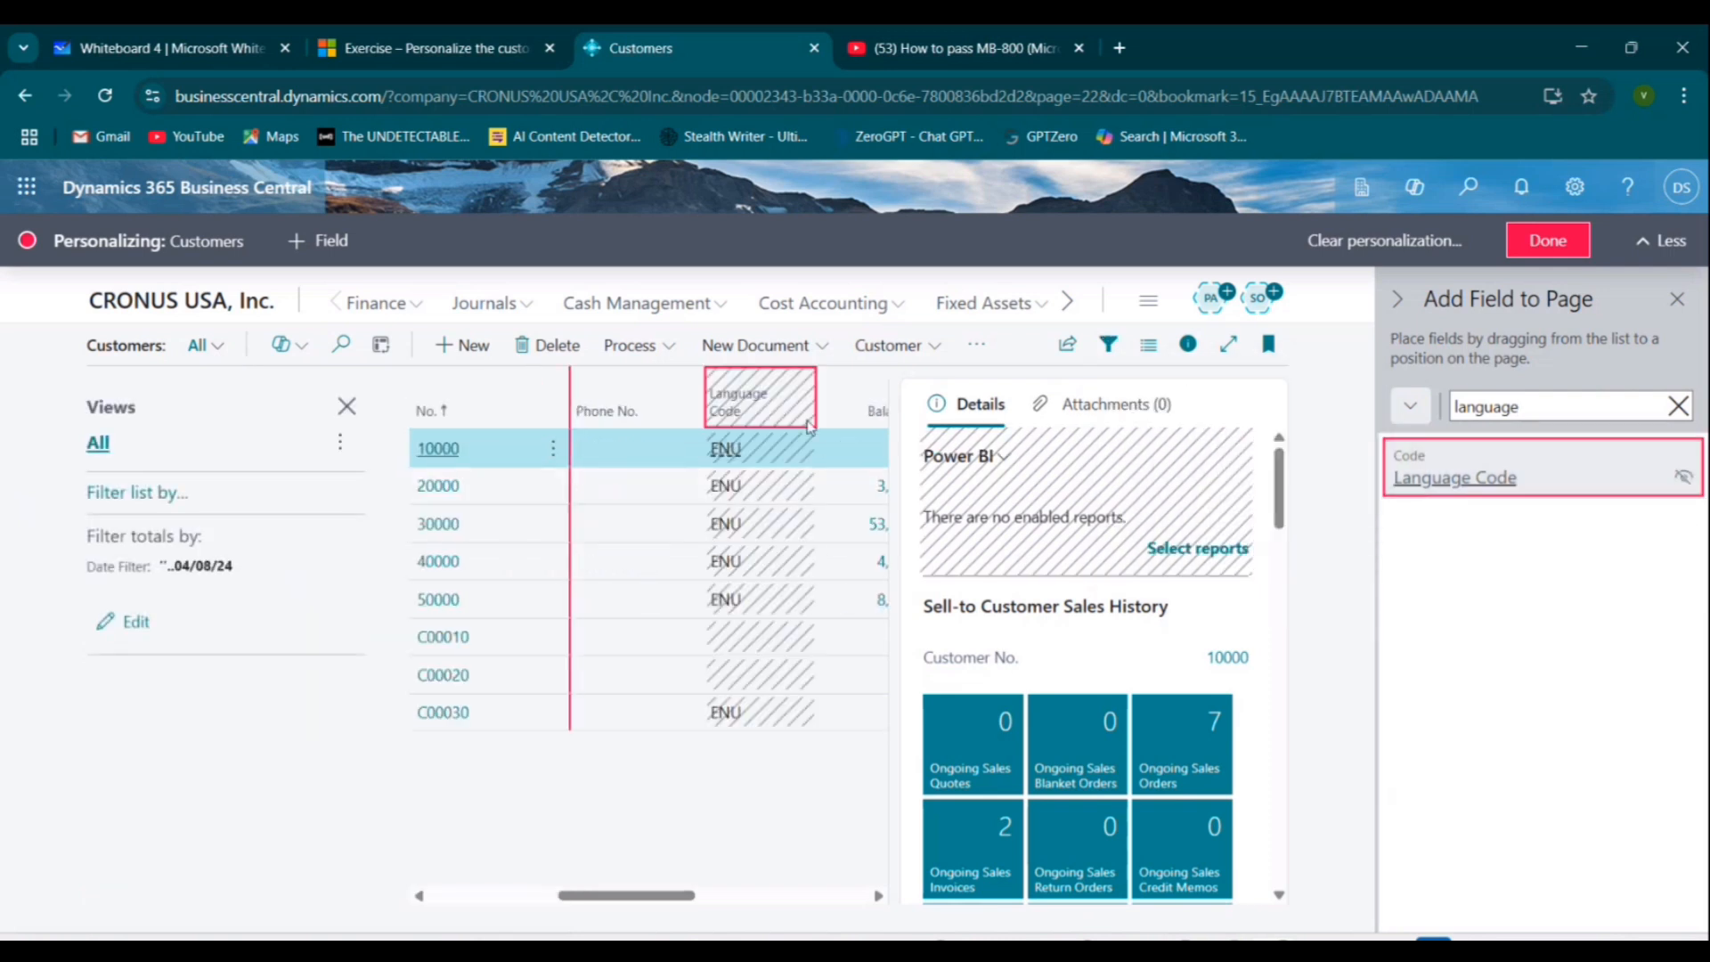
{"action": "key", "text": "ctrl+1"}
{"action": "left_click", "coordinate": [756, 404]}
{"action": "mouse_move", "coordinate": [858, 305]}
{"action": "left_mouse_down"}
{"action": "mouse_move", "coordinate": [854, 776]}
{"action": "mouse_move", "coordinate": [821, 365]}
{"action": "left_mouse_up"}
{"action": "key", "text": "Escape"}
Close the Add Field to Page pane and finish personalizing.
{"action": "left_click", "coordinate": [394, 24]}
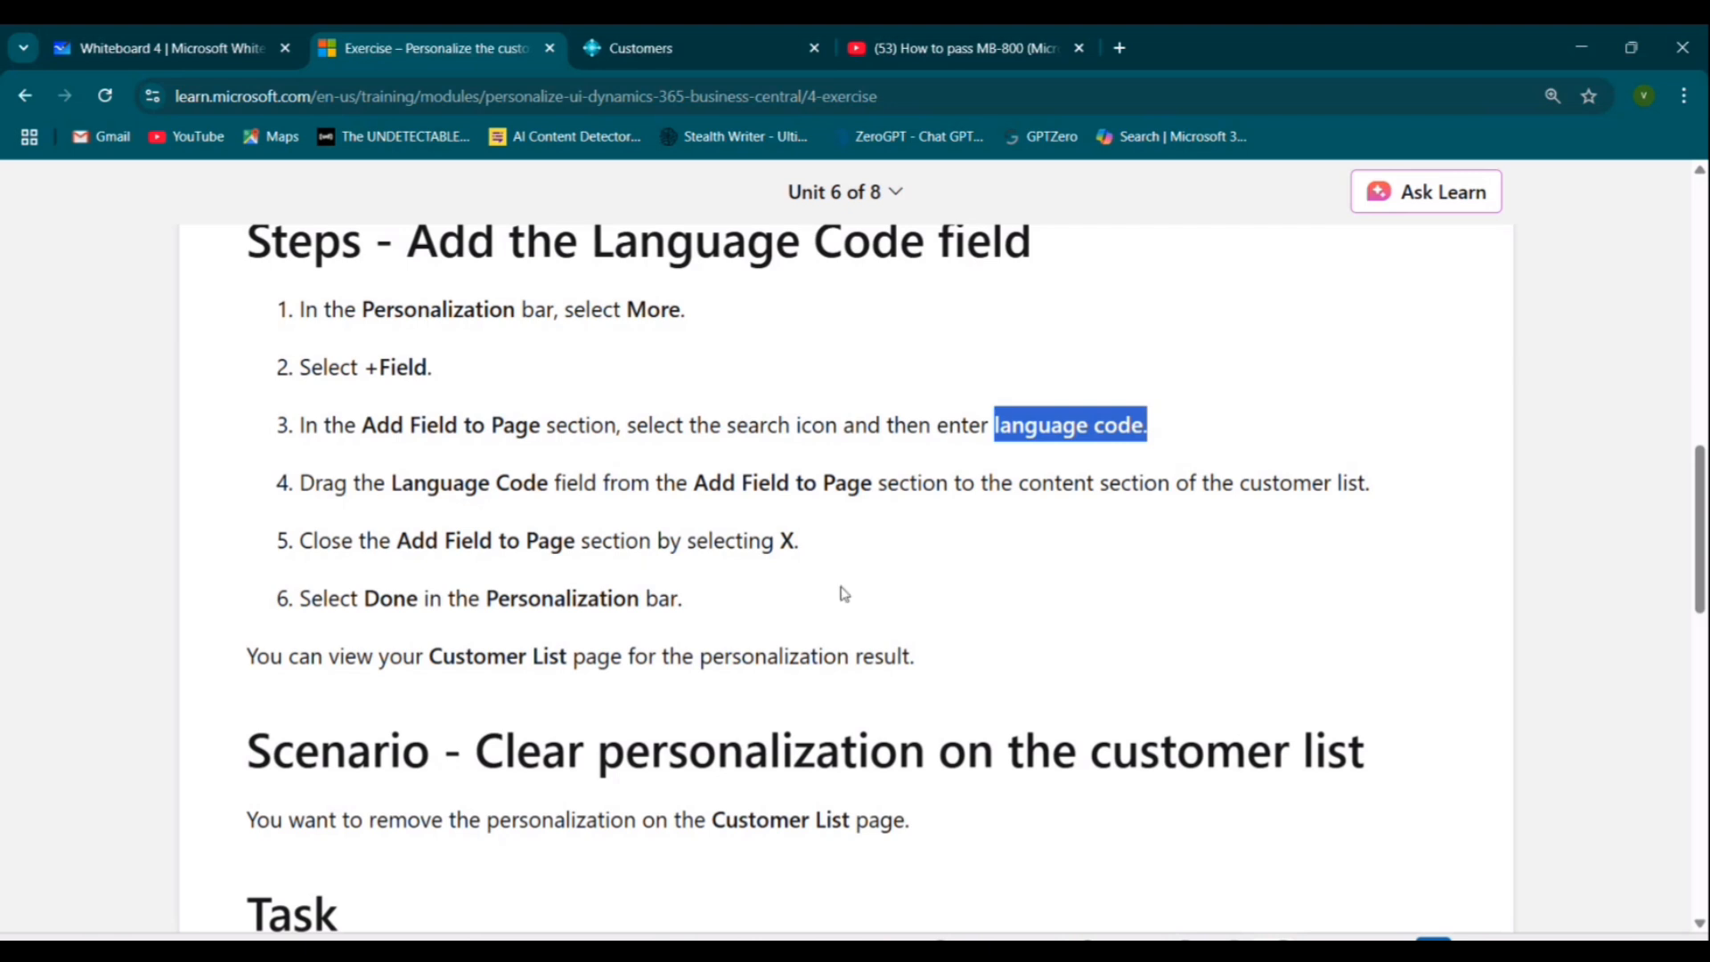
{"action": "left_click", "coordinate": [670, 36]}
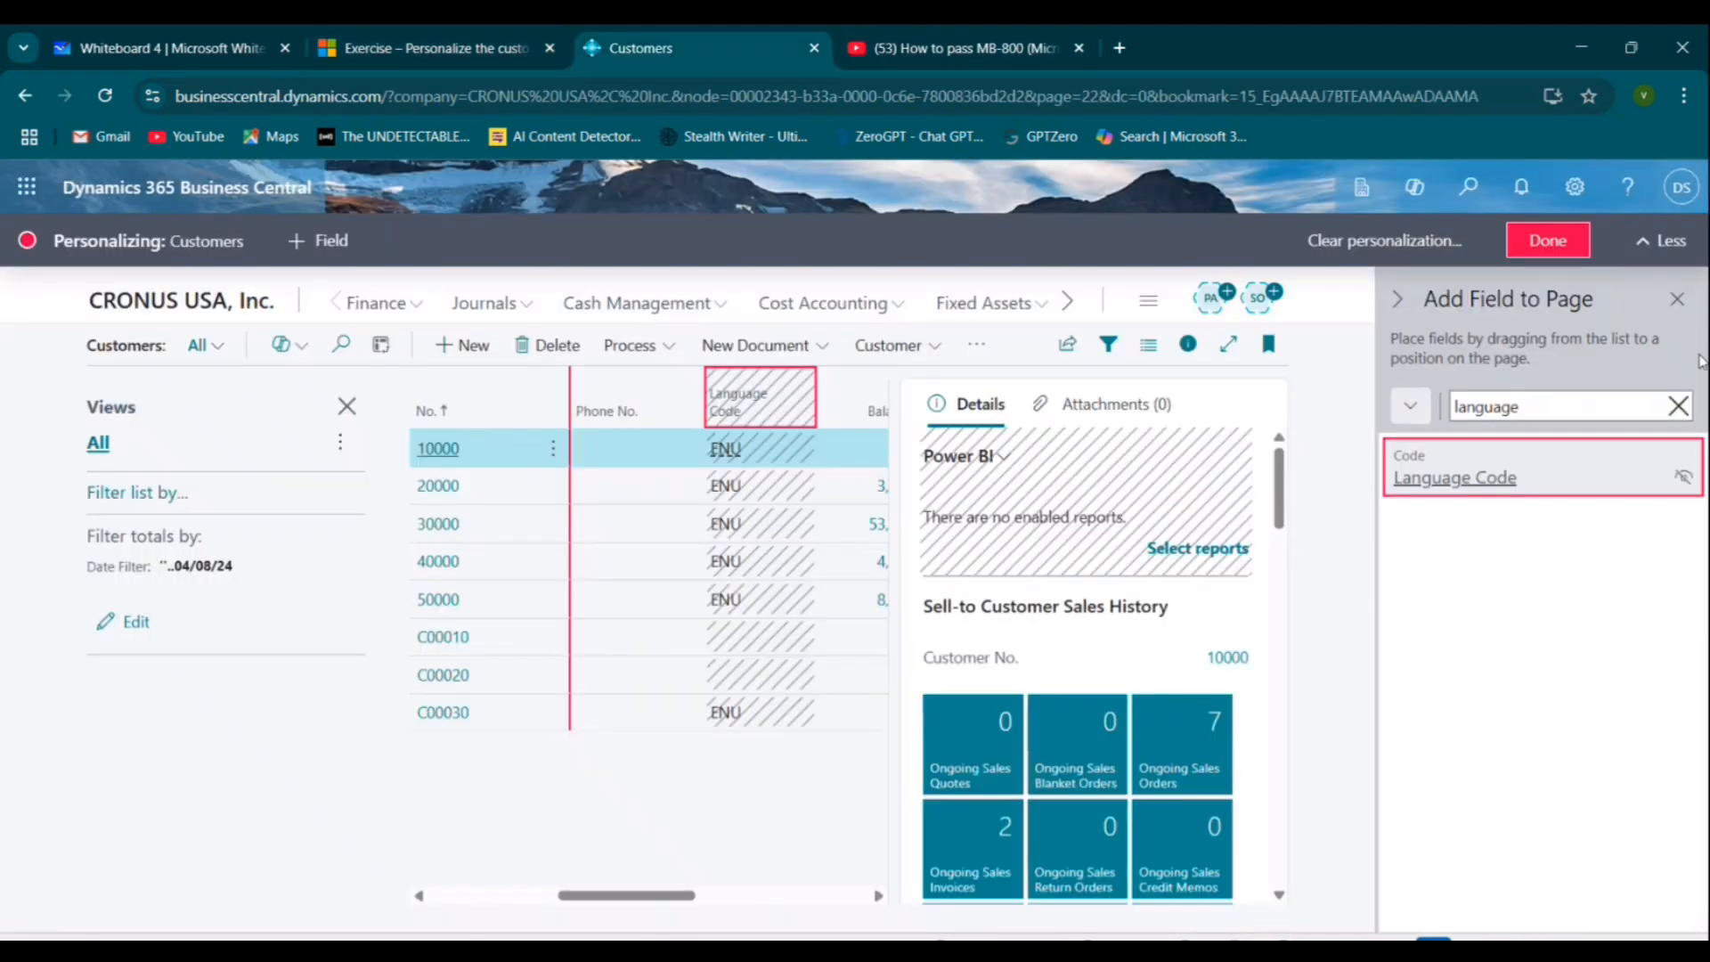
{"action": "key", "text": "ctrl+1"}
{"action": "left_click_drag", "start_coordinate": [1616, 276], "coordinate": [1588, 279]}
{"action": "key", "text": "Escape"}
{"action": "left_click", "coordinate": [1677, 300]}
{"action": "key", "text": "ctrl+1"}
{"action": "mouse_move", "coordinate": [1517, 183]}
{"action": "left_mouse_down"}
{"action": "mouse_move", "coordinate": [1568, 401]}
{"action": "mouse_move", "coordinate": [1461, 169]}
{"action": "left_mouse_up"}
{"action": "key", "text": "Escape"}
{"action": "left_click", "coordinate": [1554, 246]}
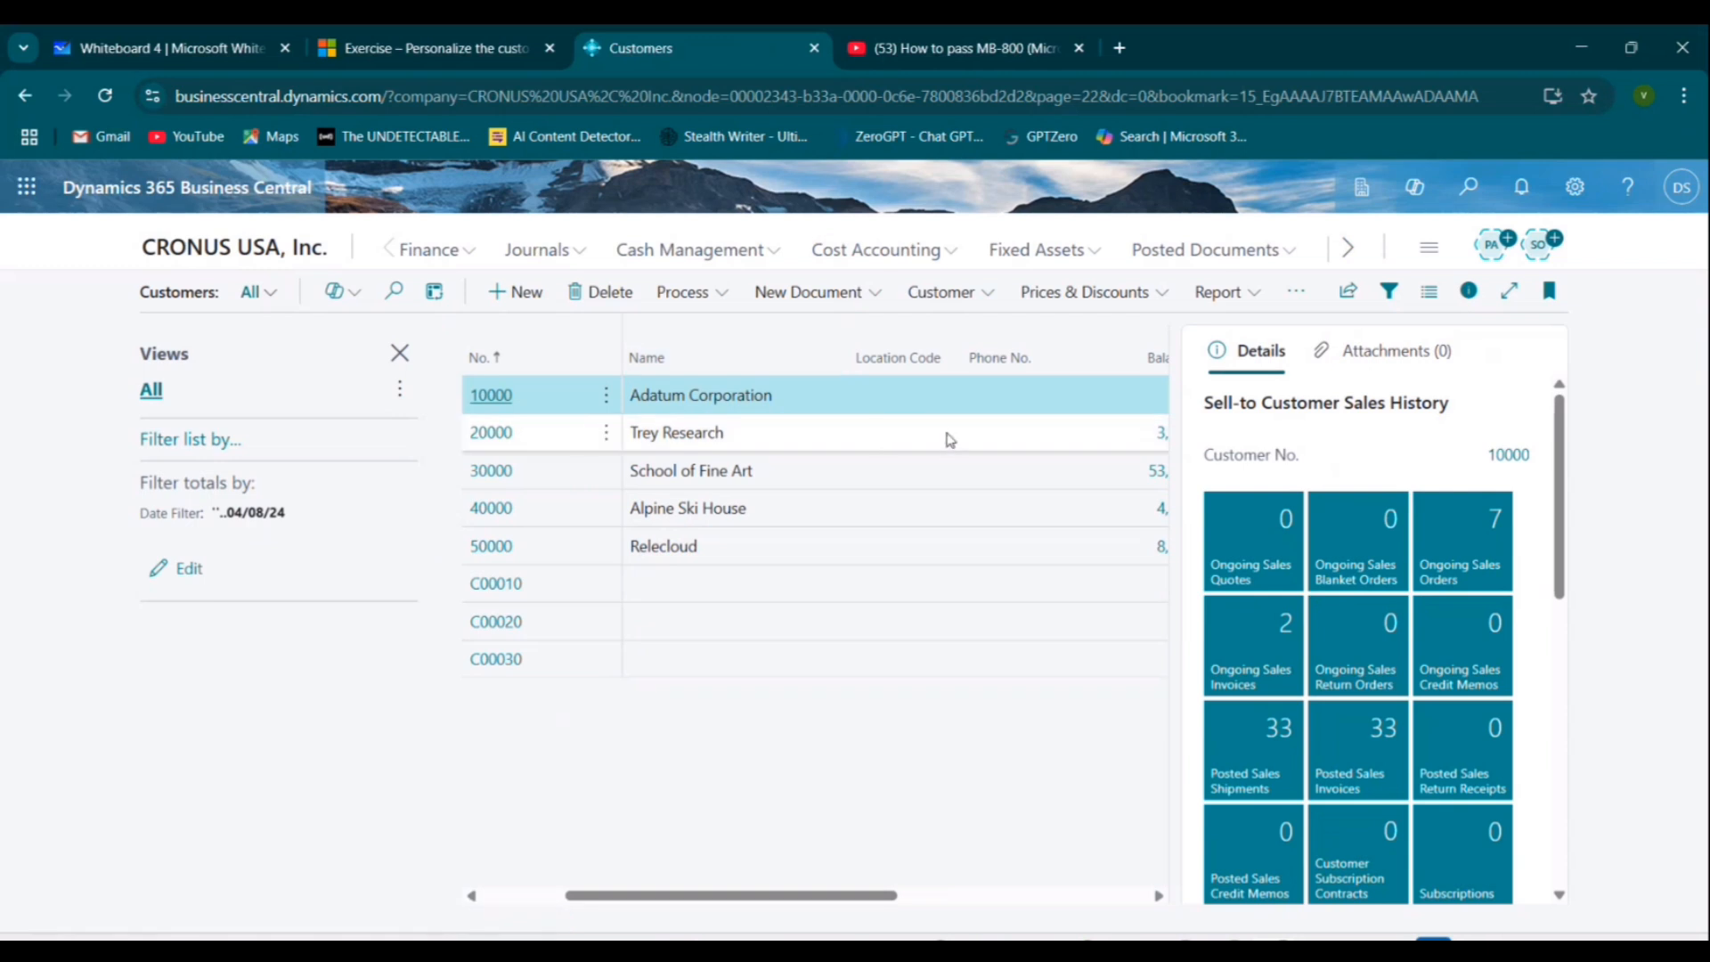
Scroll through the customer list columns and close the Views pane.
{"action": "left_click_drag", "start_coordinate": [684, 895], "coordinate": [882, 914]}
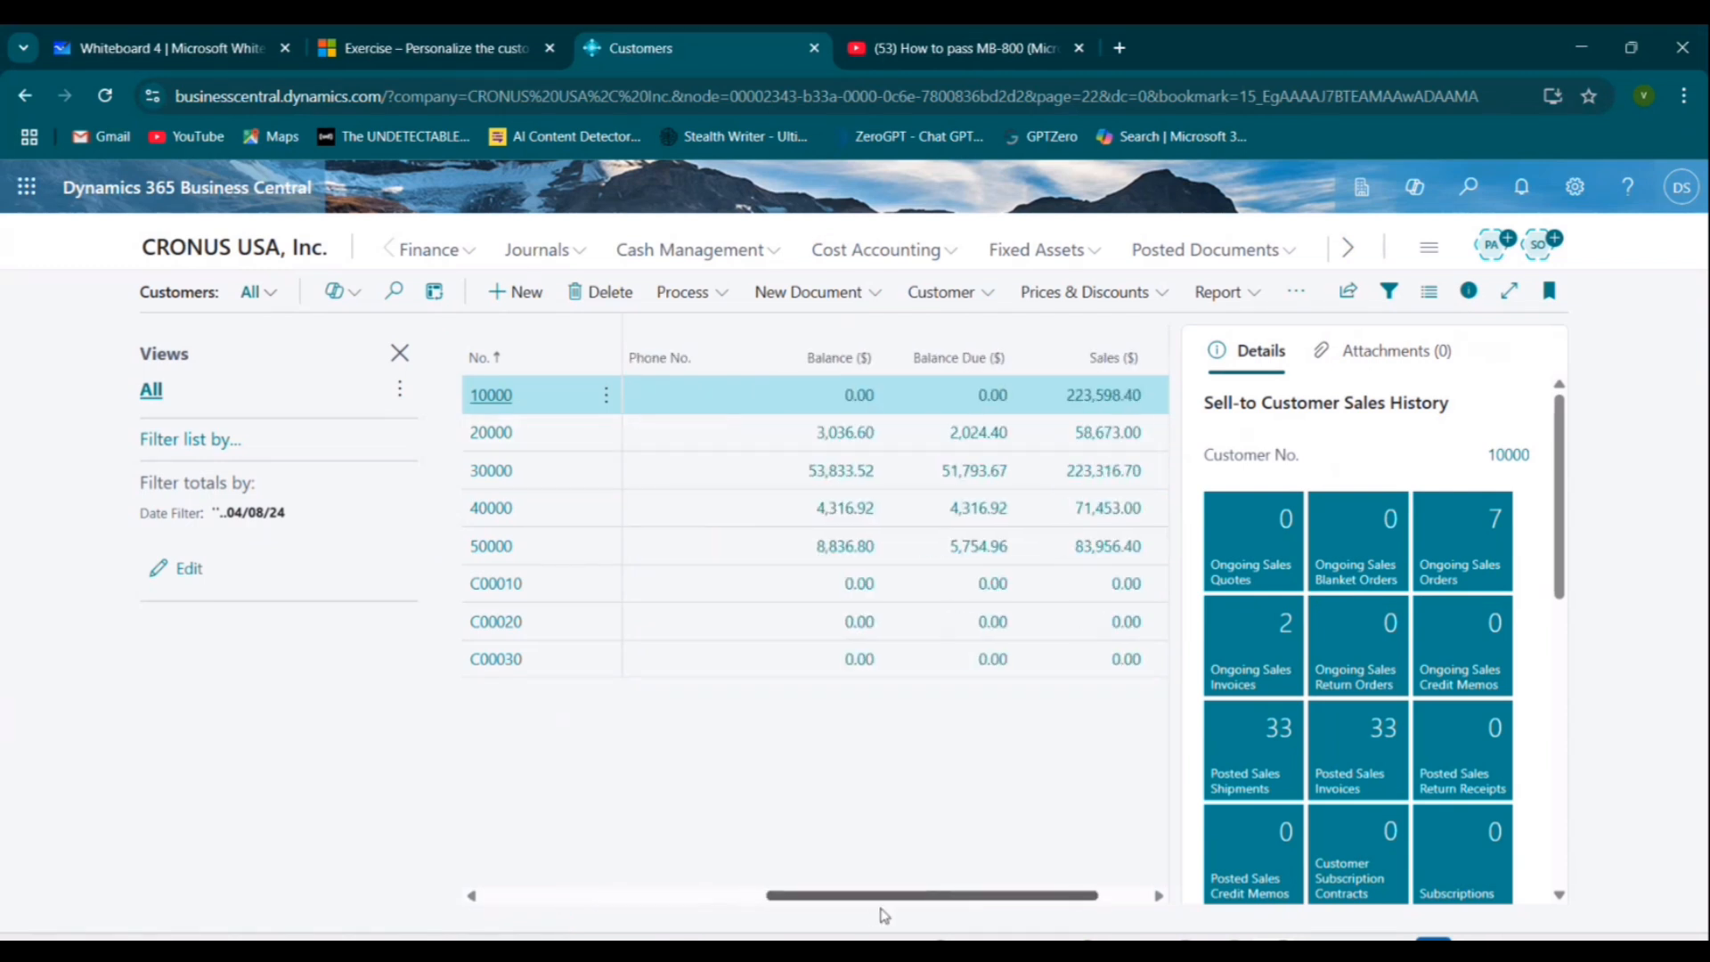
{"action": "left_click_drag", "start_coordinate": [1024, 895], "coordinate": [549, 924]}
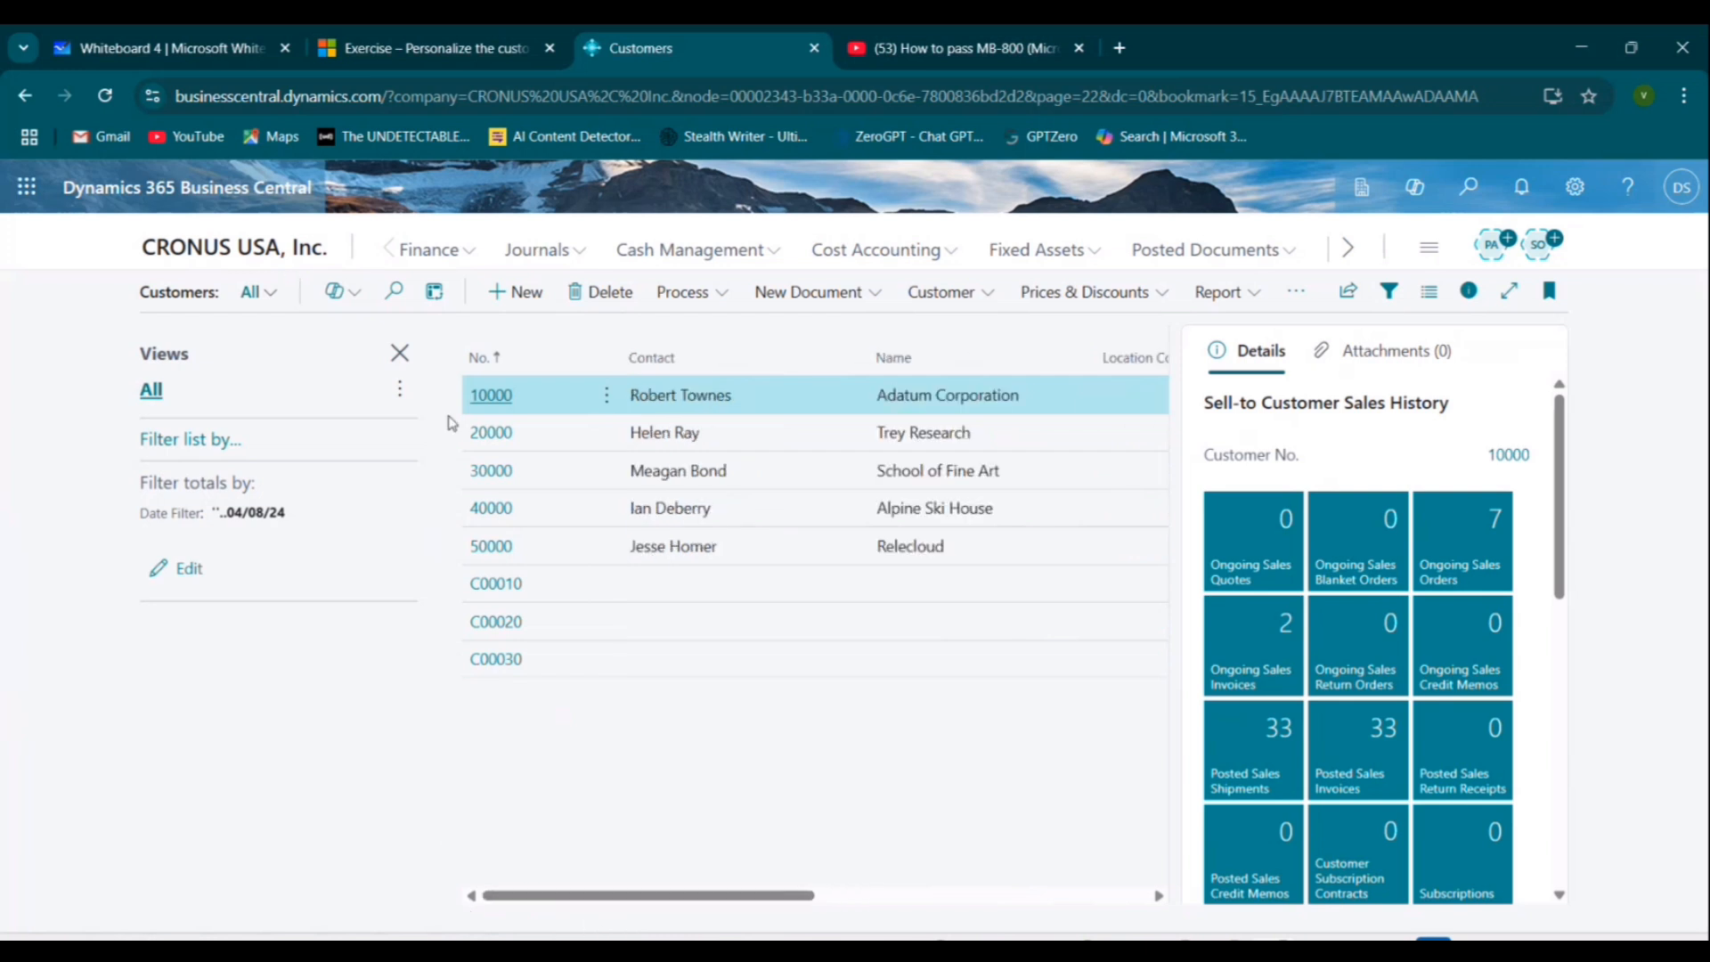
{"action": "left_click", "coordinate": [398, 352]}
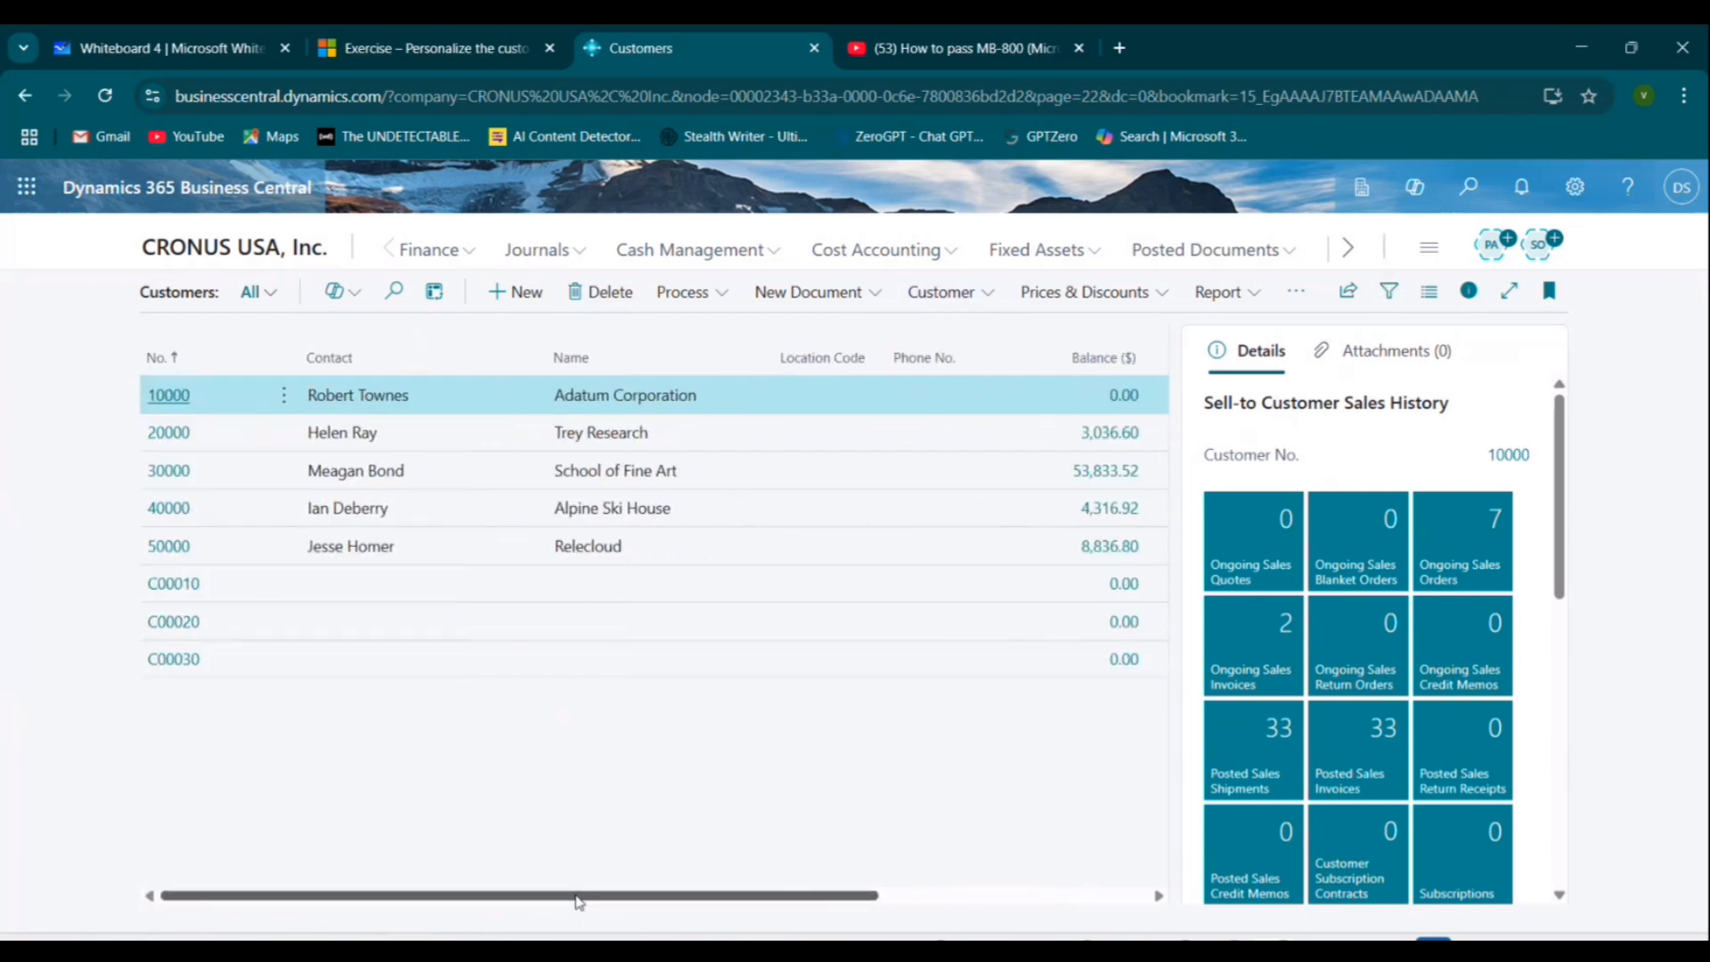
{"action": "left_click_drag", "start_coordinate": [574, 884], "coordinate": [103, 888]}
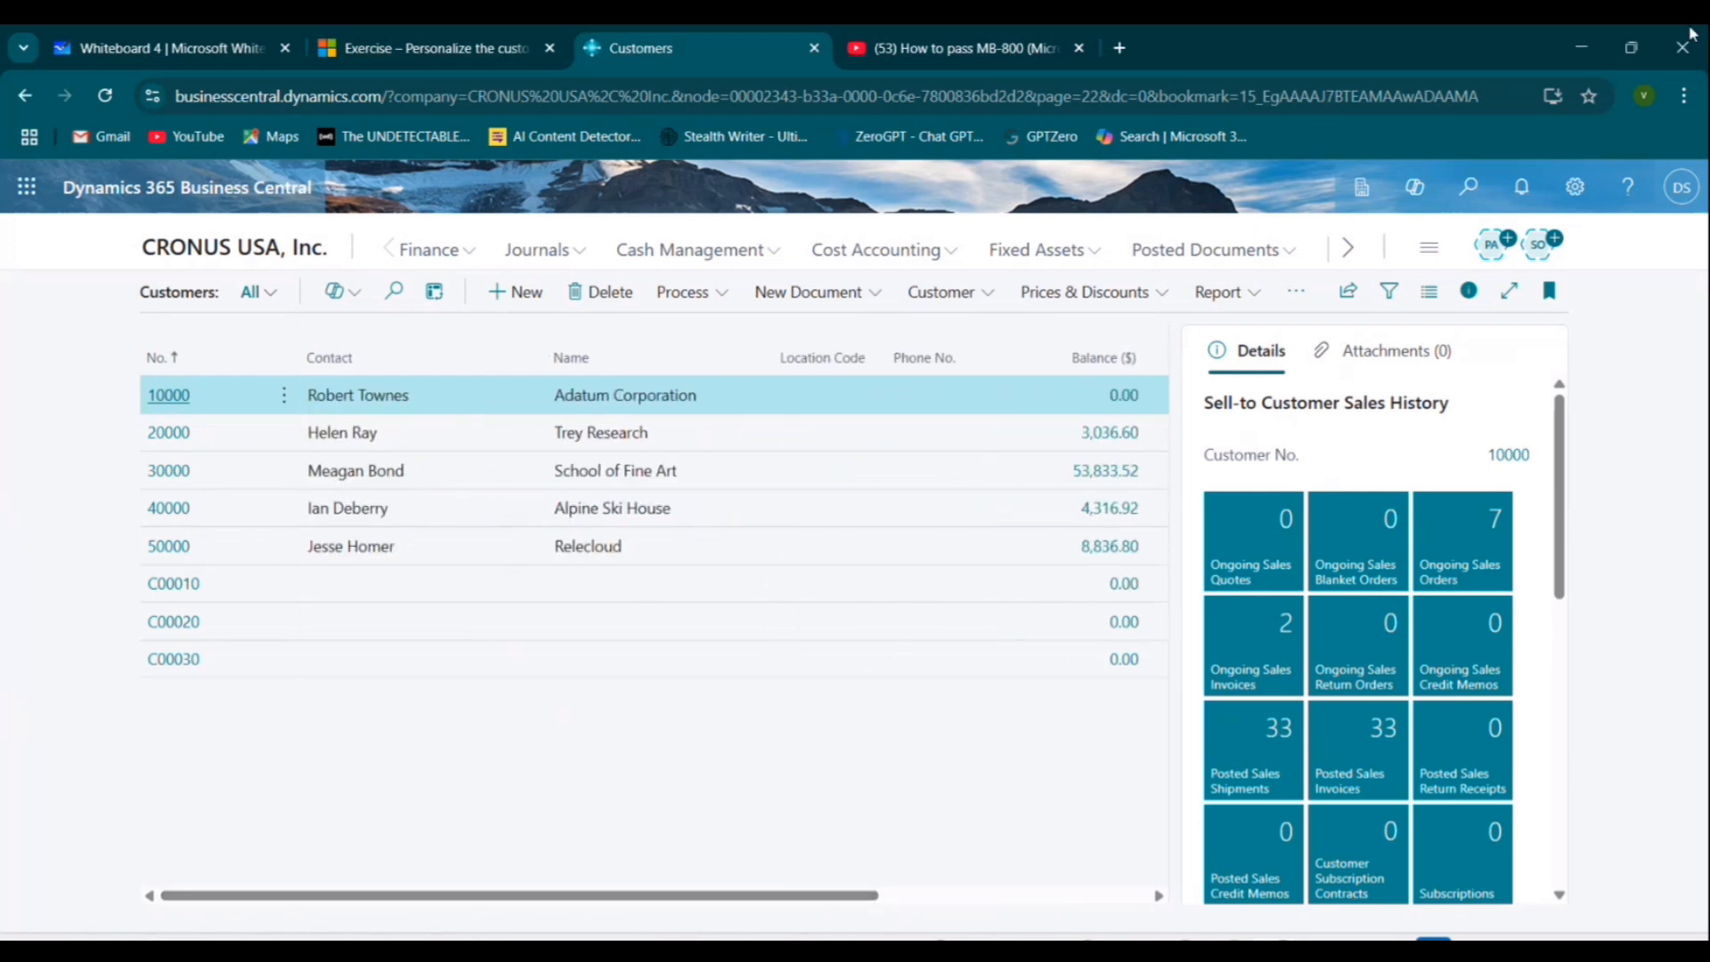
Reopen Personalize, search the field pane for languag and add the Language Code field to the list.
{"action": "left_click", "coordinate": [1574, 187]}
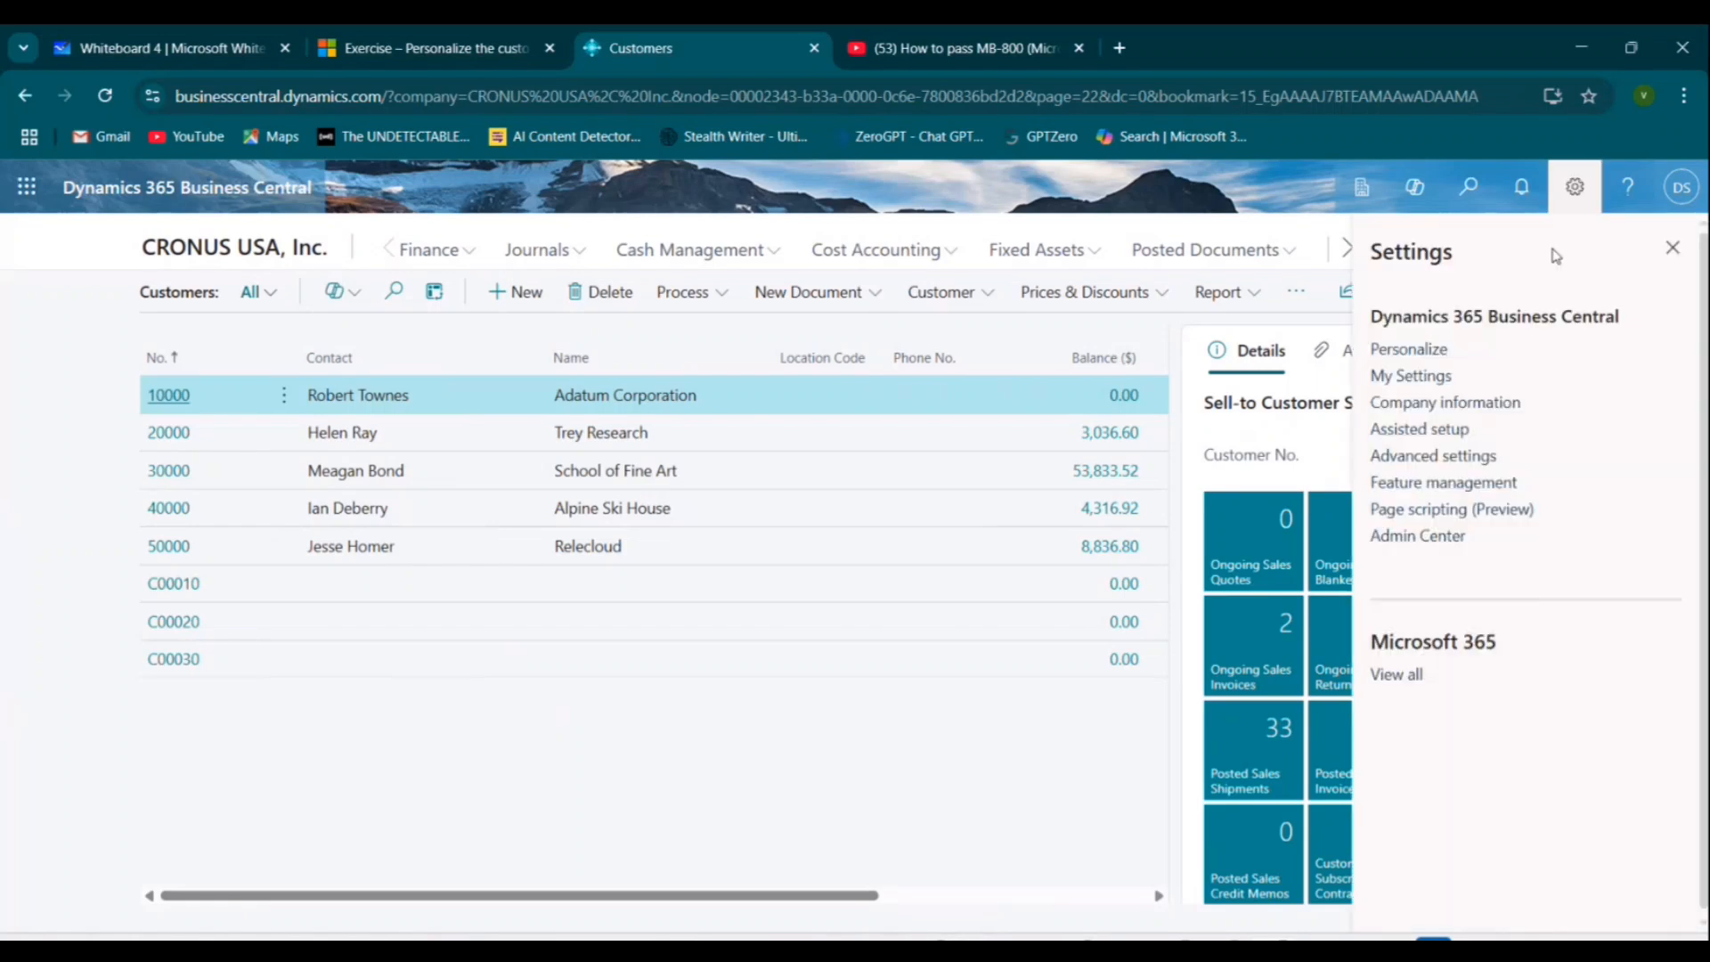
{"action": "left_click", "coordinate": [1425, 358]}
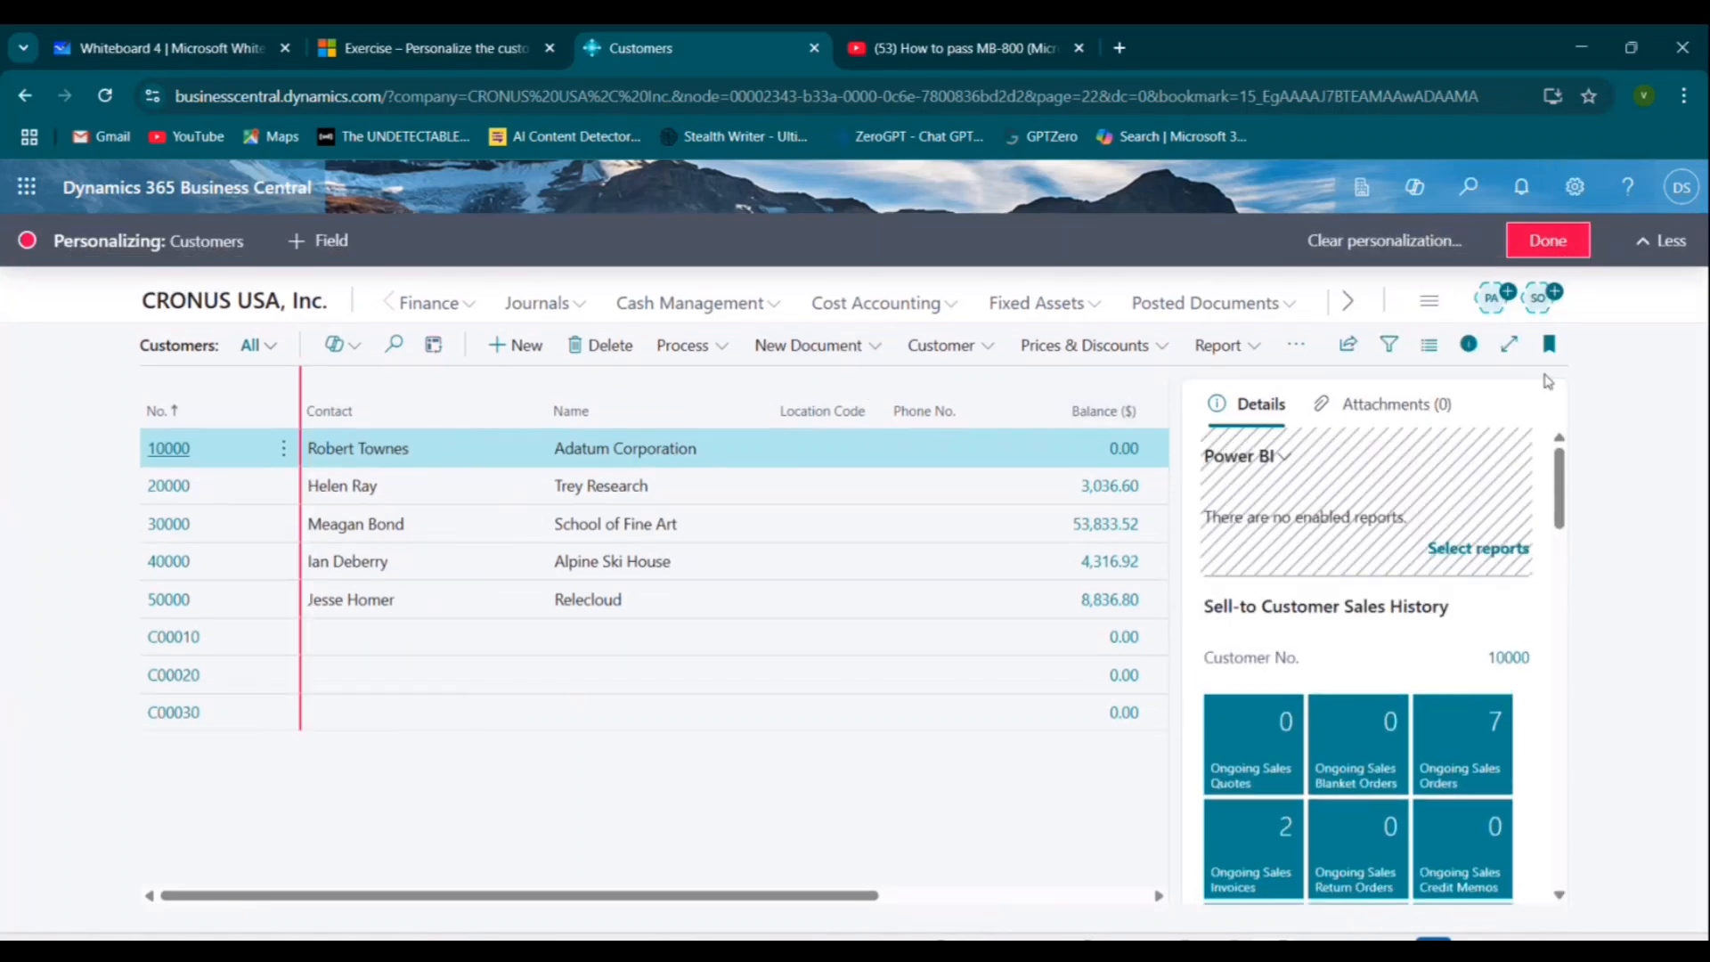
{"action": "left_click", "coordinate": [320, 239]}
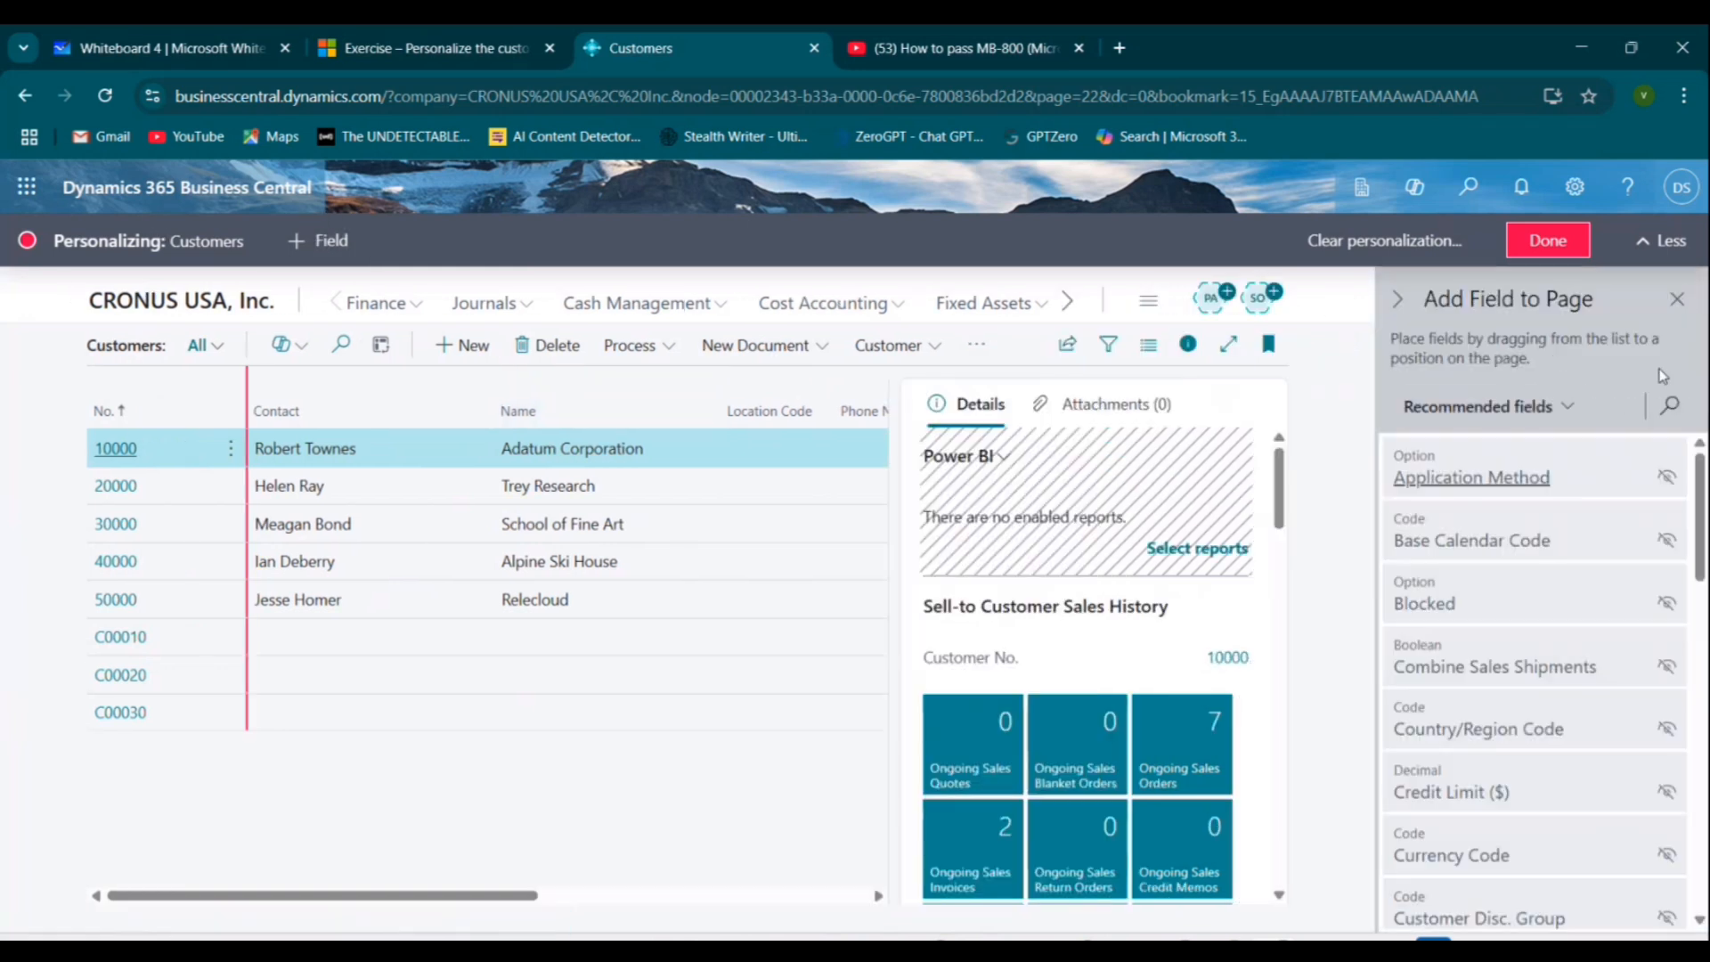
{"action": "left_click", "coordinate": [1670, 407]}
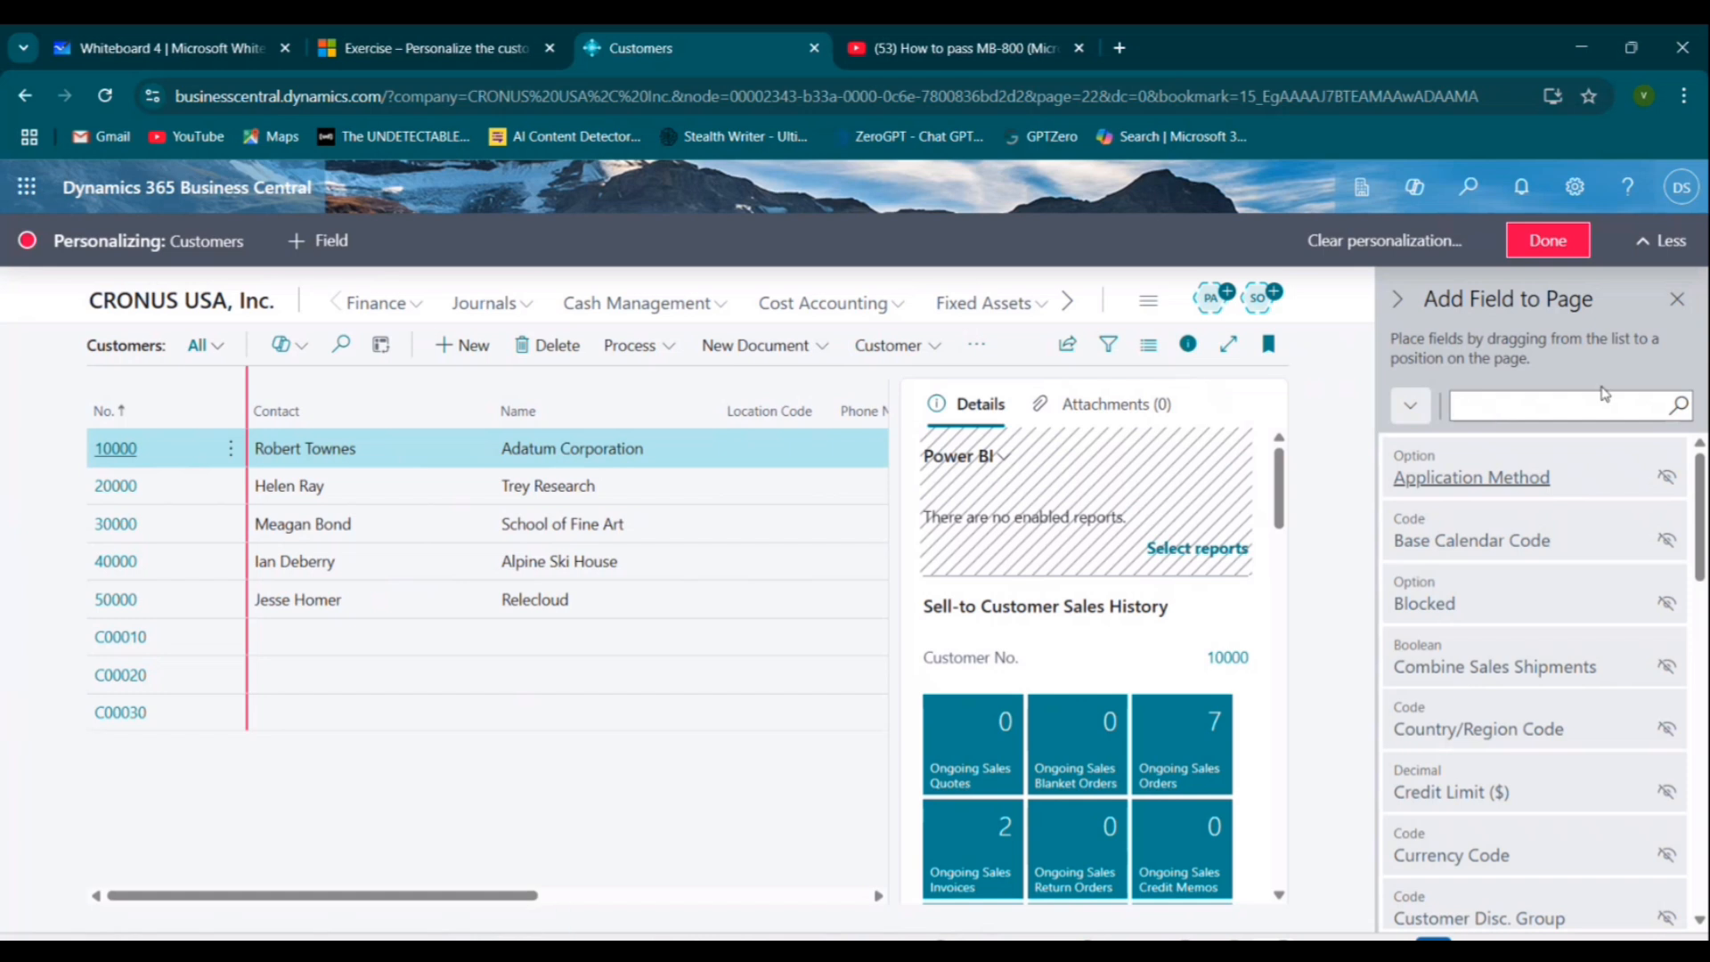
{"action": "type", "text": "languag"}
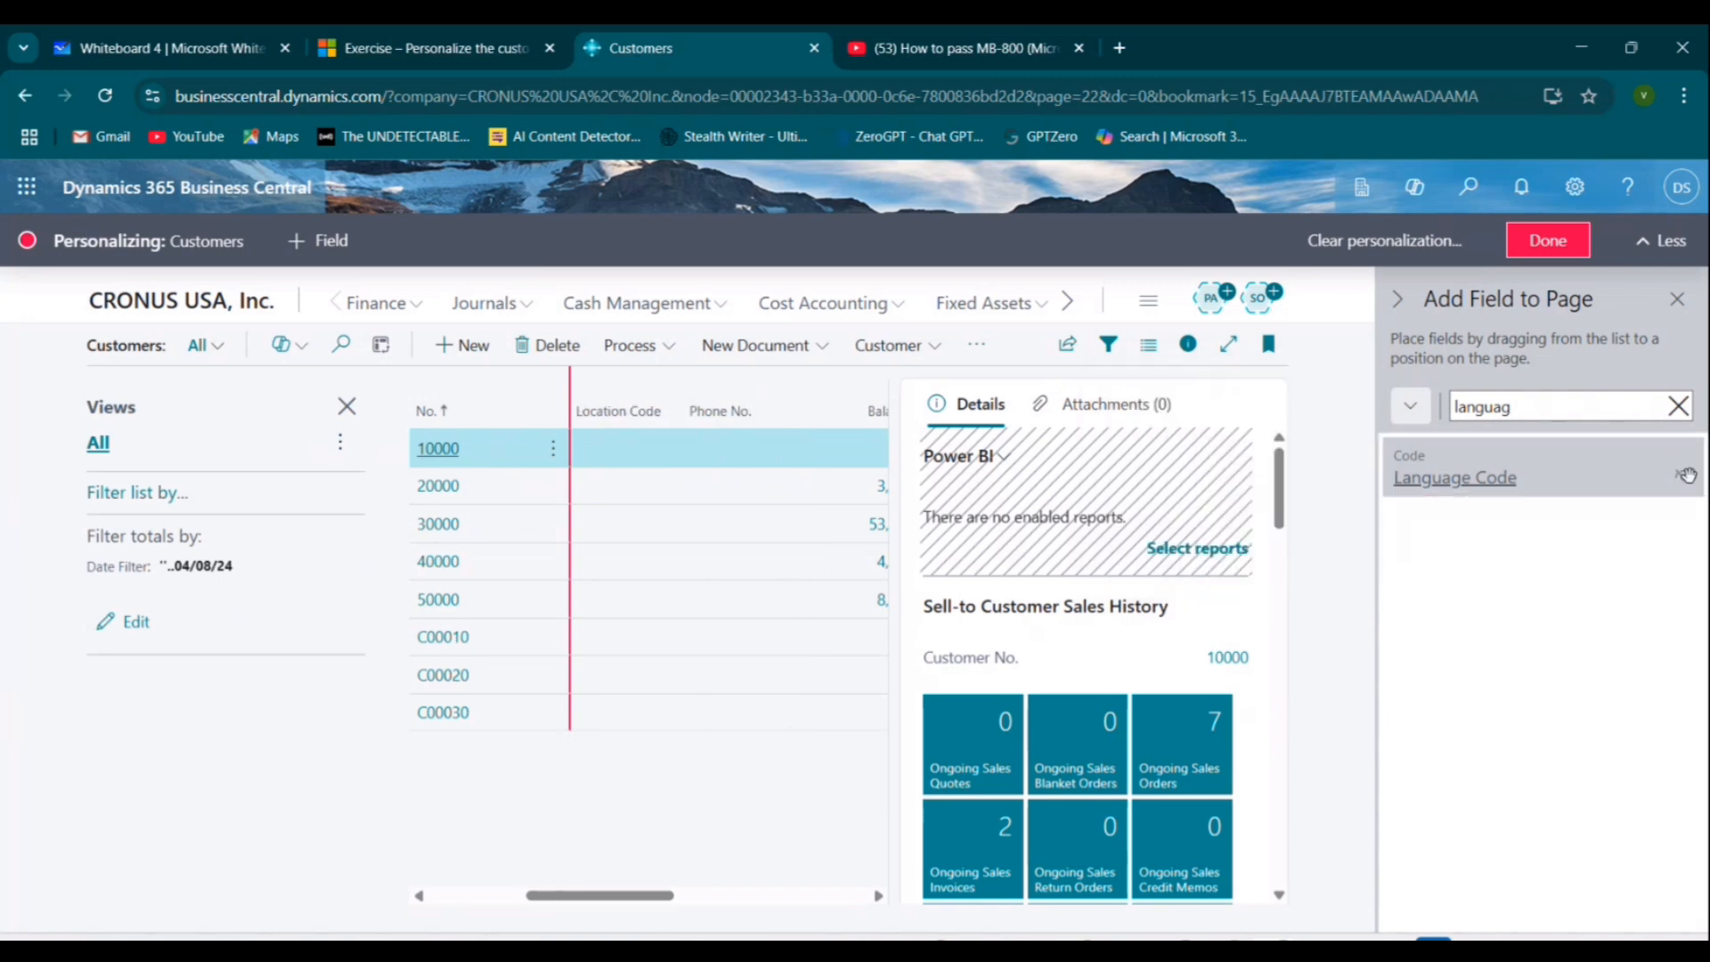
{"action": "left_click", "coordinate": [1688, 475]}
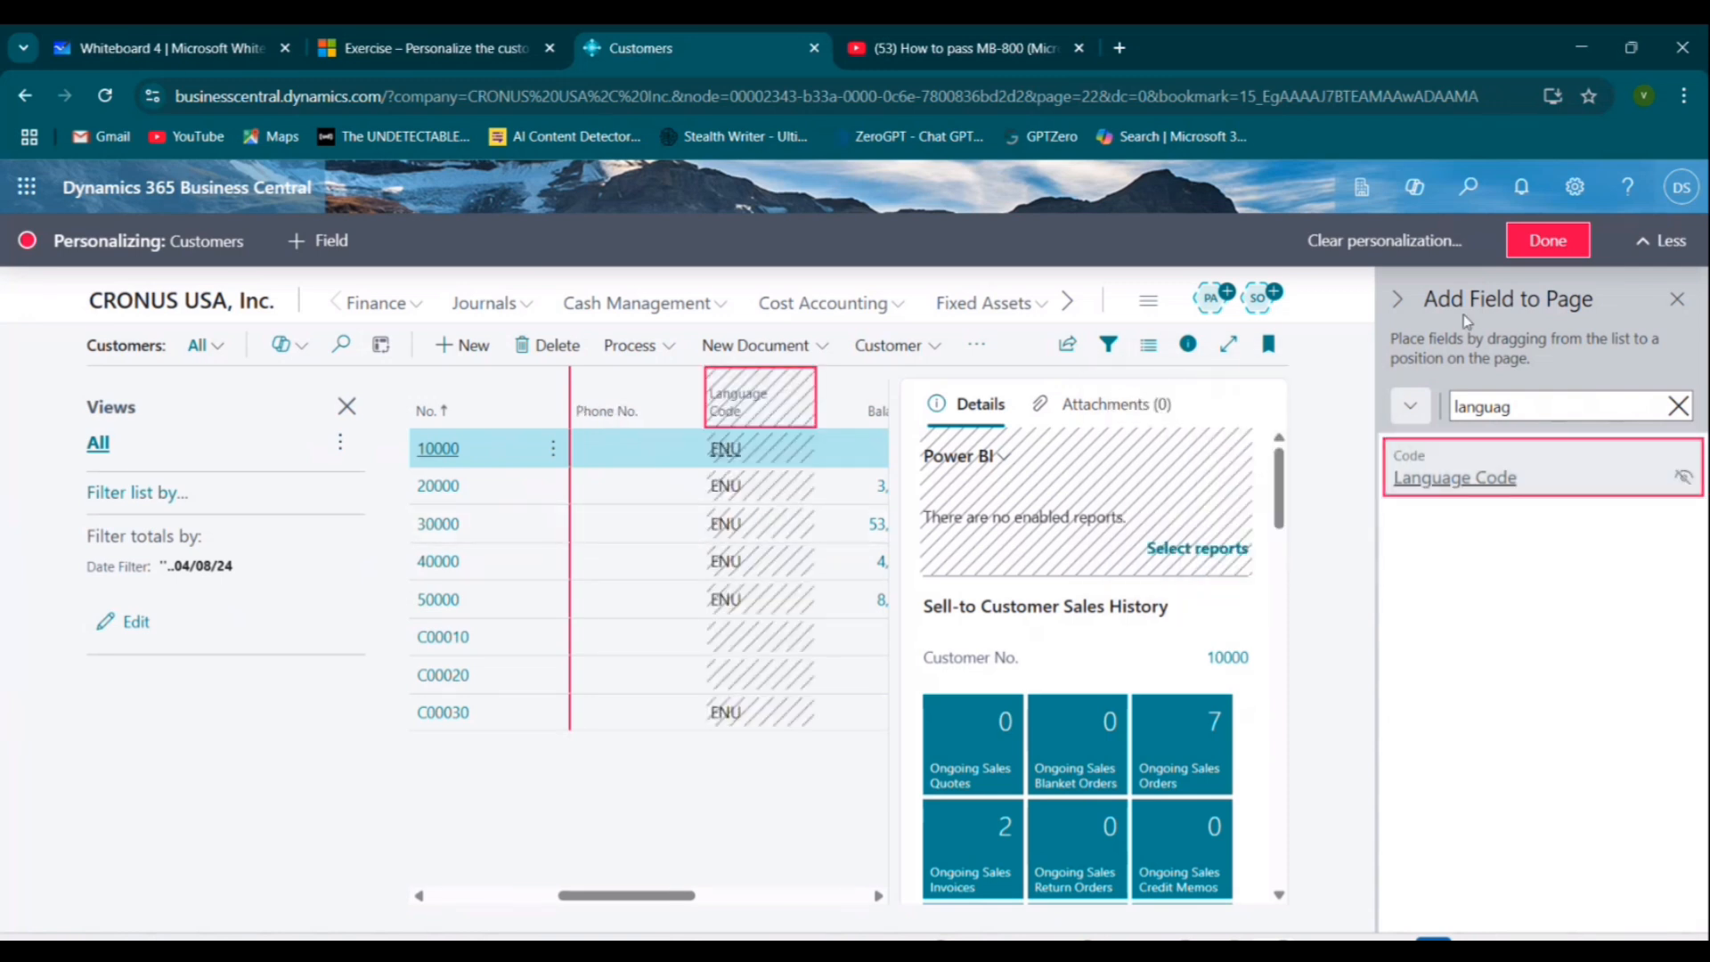
Finish personalizing the customer list with the Language Code column added next to Name.
{"action": "left_click", "coordinate": [1548, 243]}
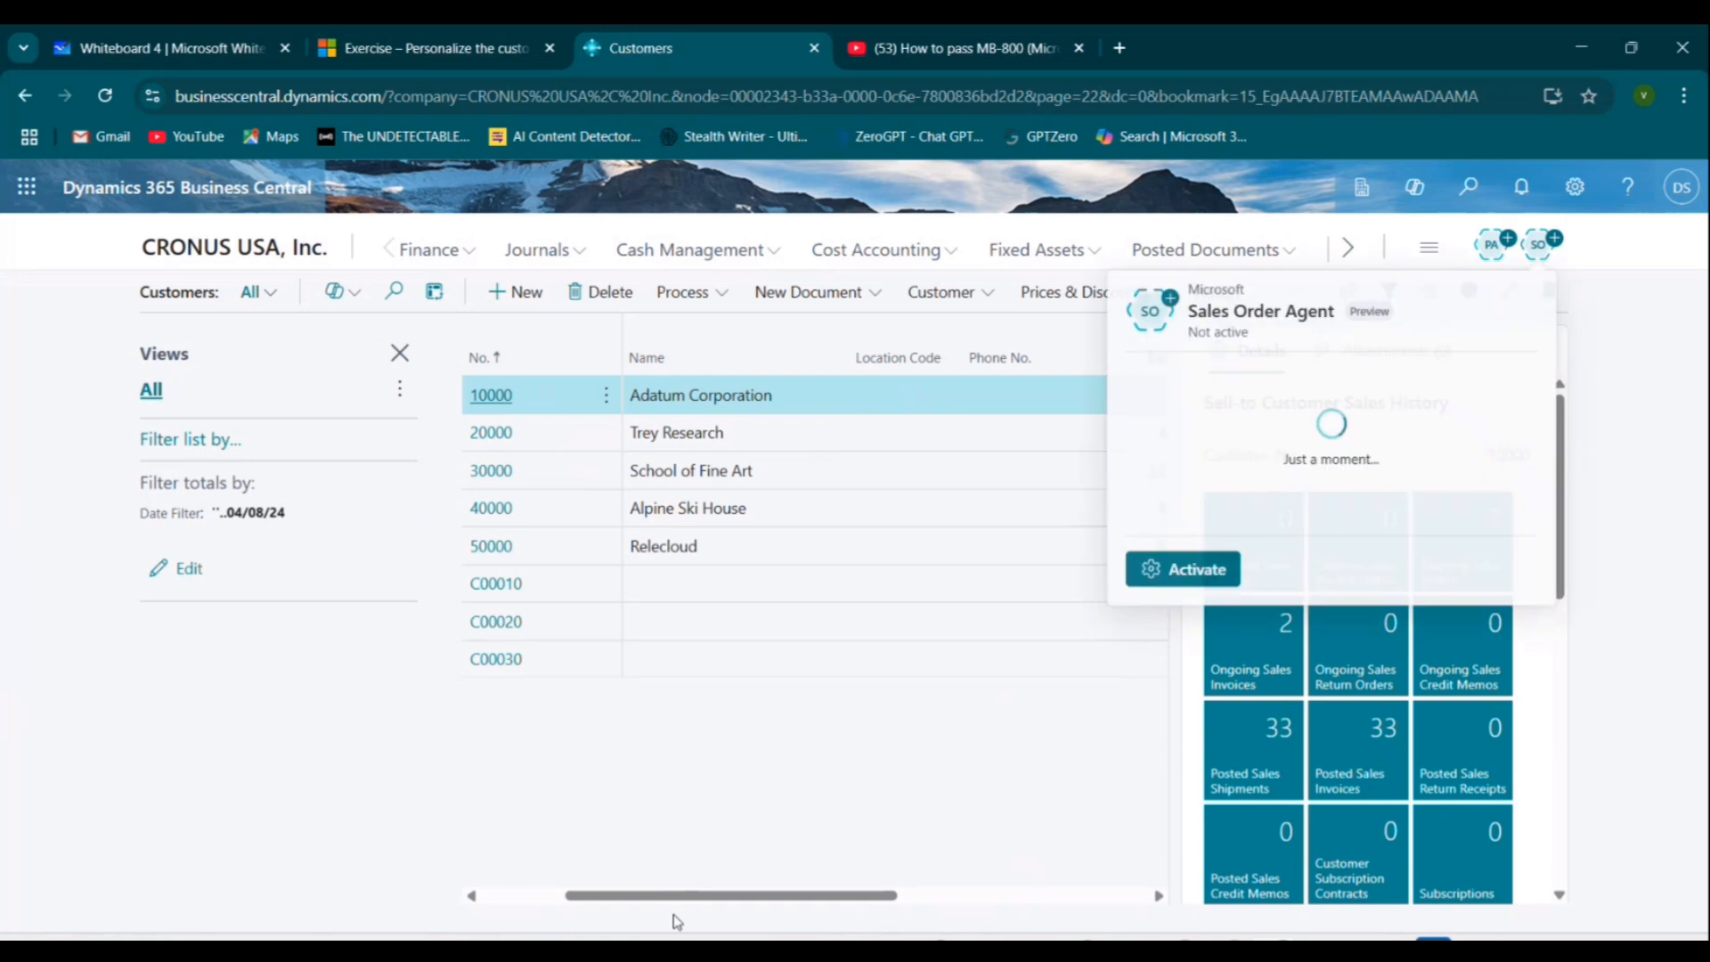
{"action": "left_click_drag", "start_coordinate": [677, 898], "coordinate": [398, 882]}
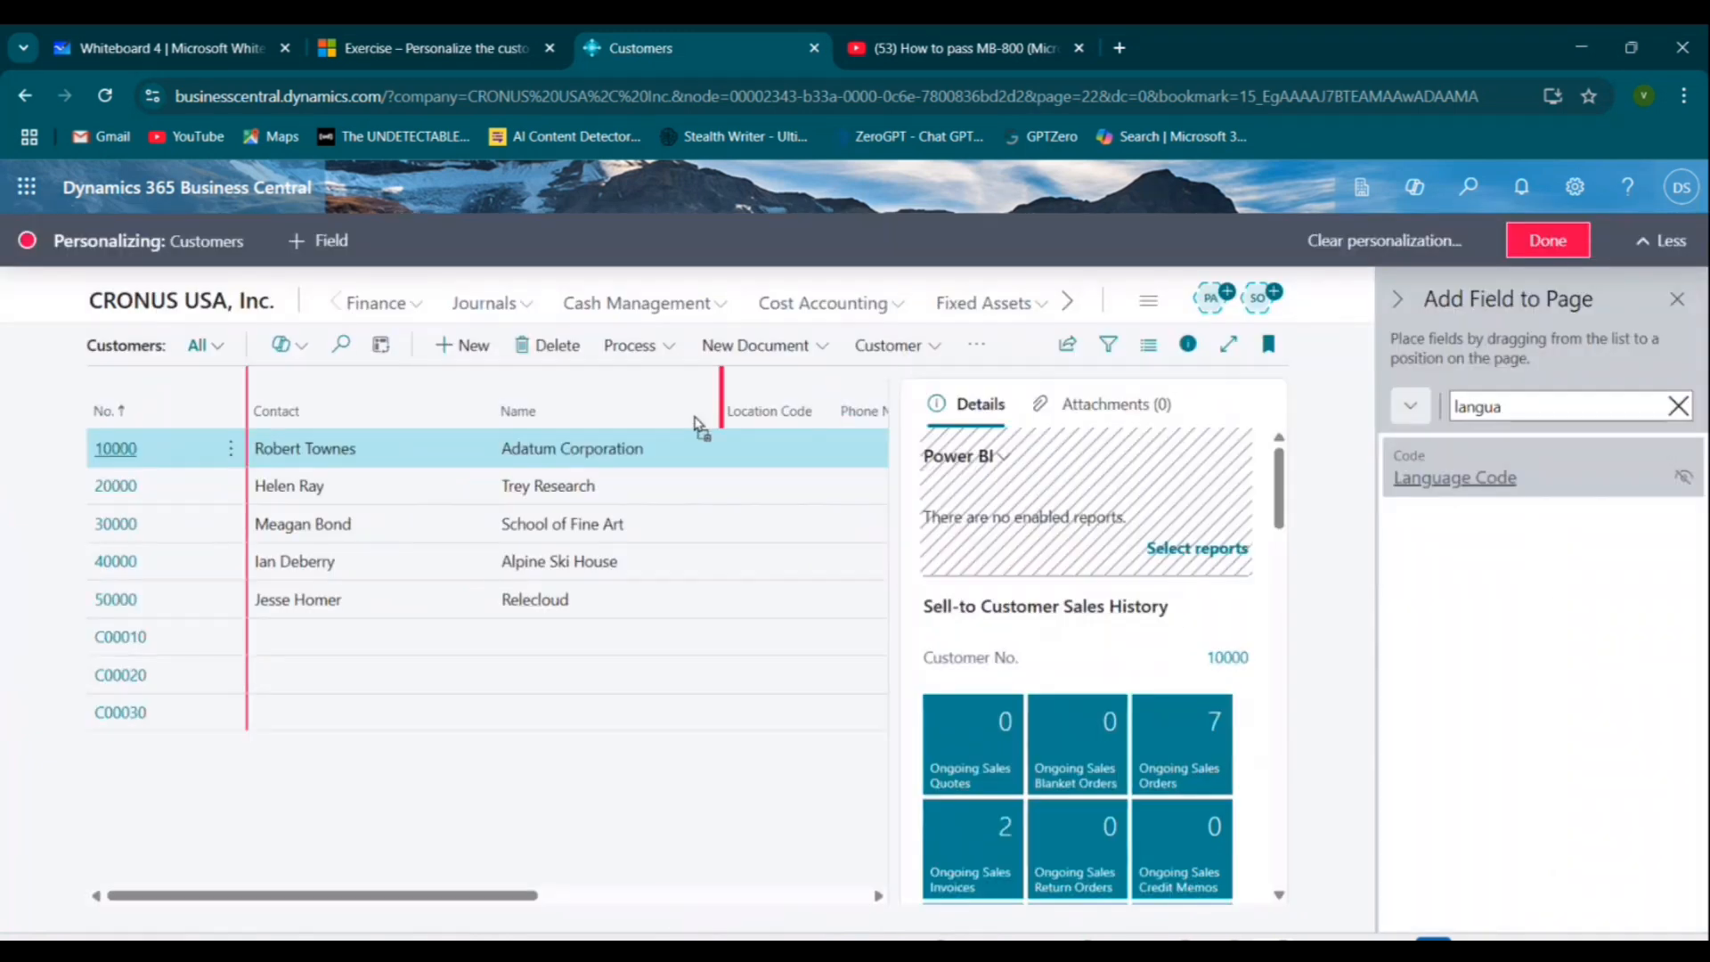
{"action": "left_click_drag", "start_coordinate": [697, 423], "coordinate": [697, 423]}
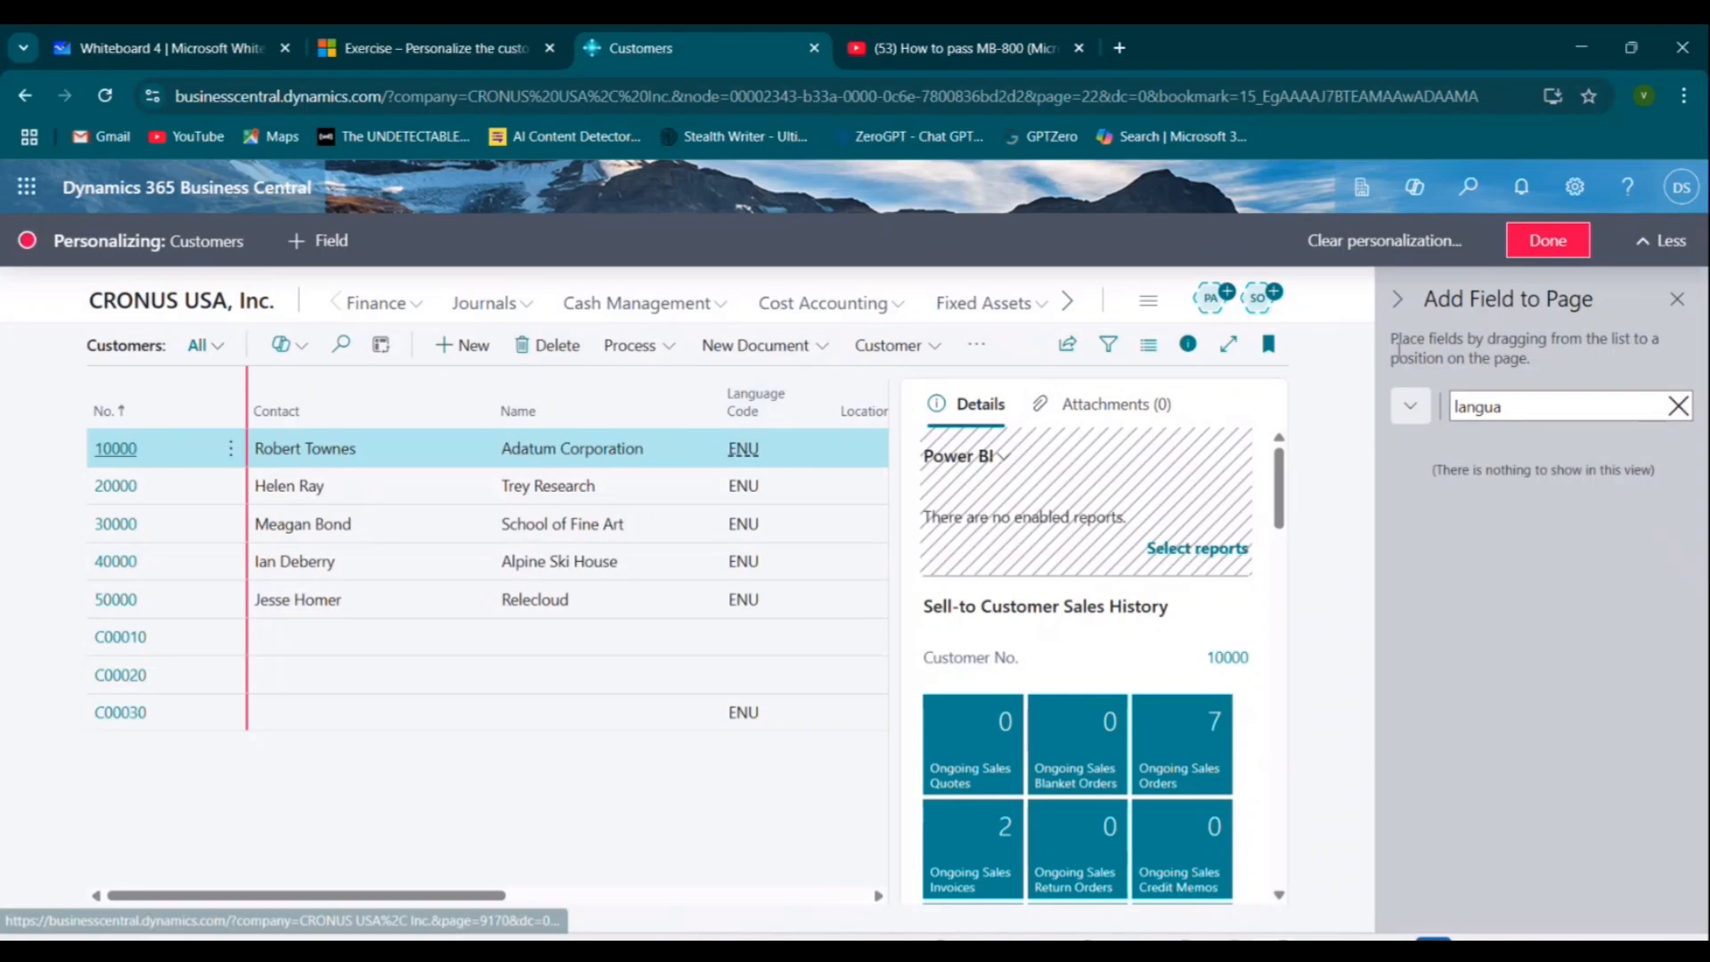
{"action": "left_click", "coordinate": [1515, 233]}
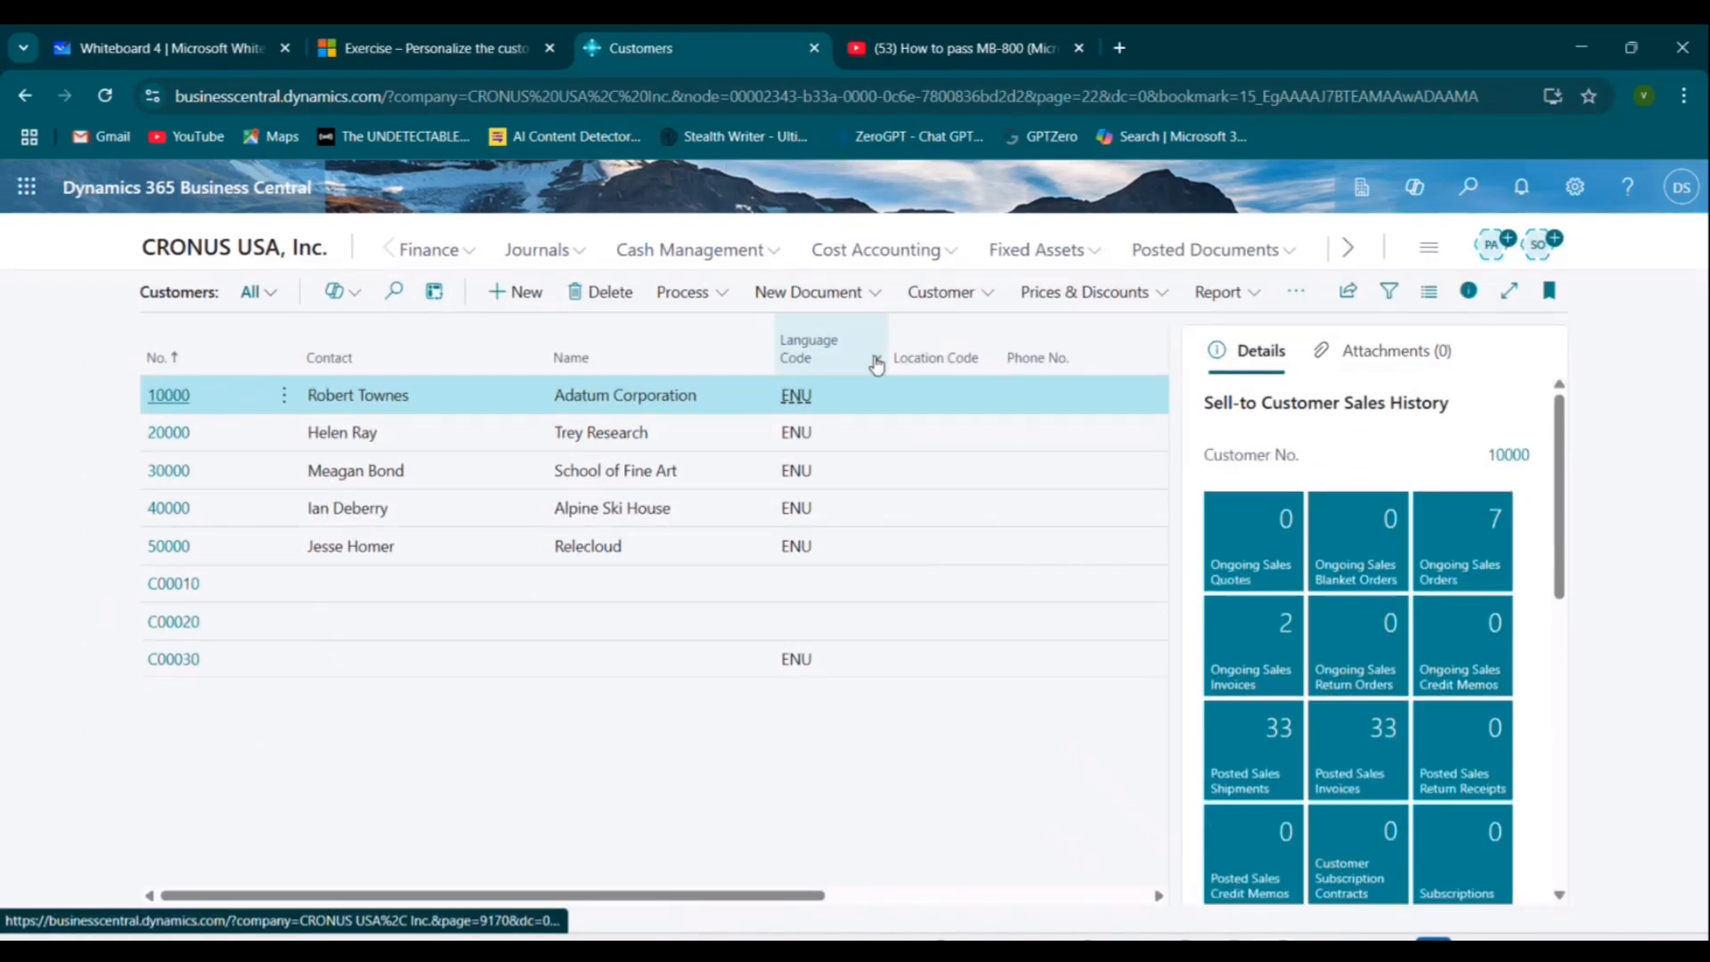
Read the exercise instructions for clearing personalization on the customer list.
{"action": "left_click", "coordinate": [427, 48]}
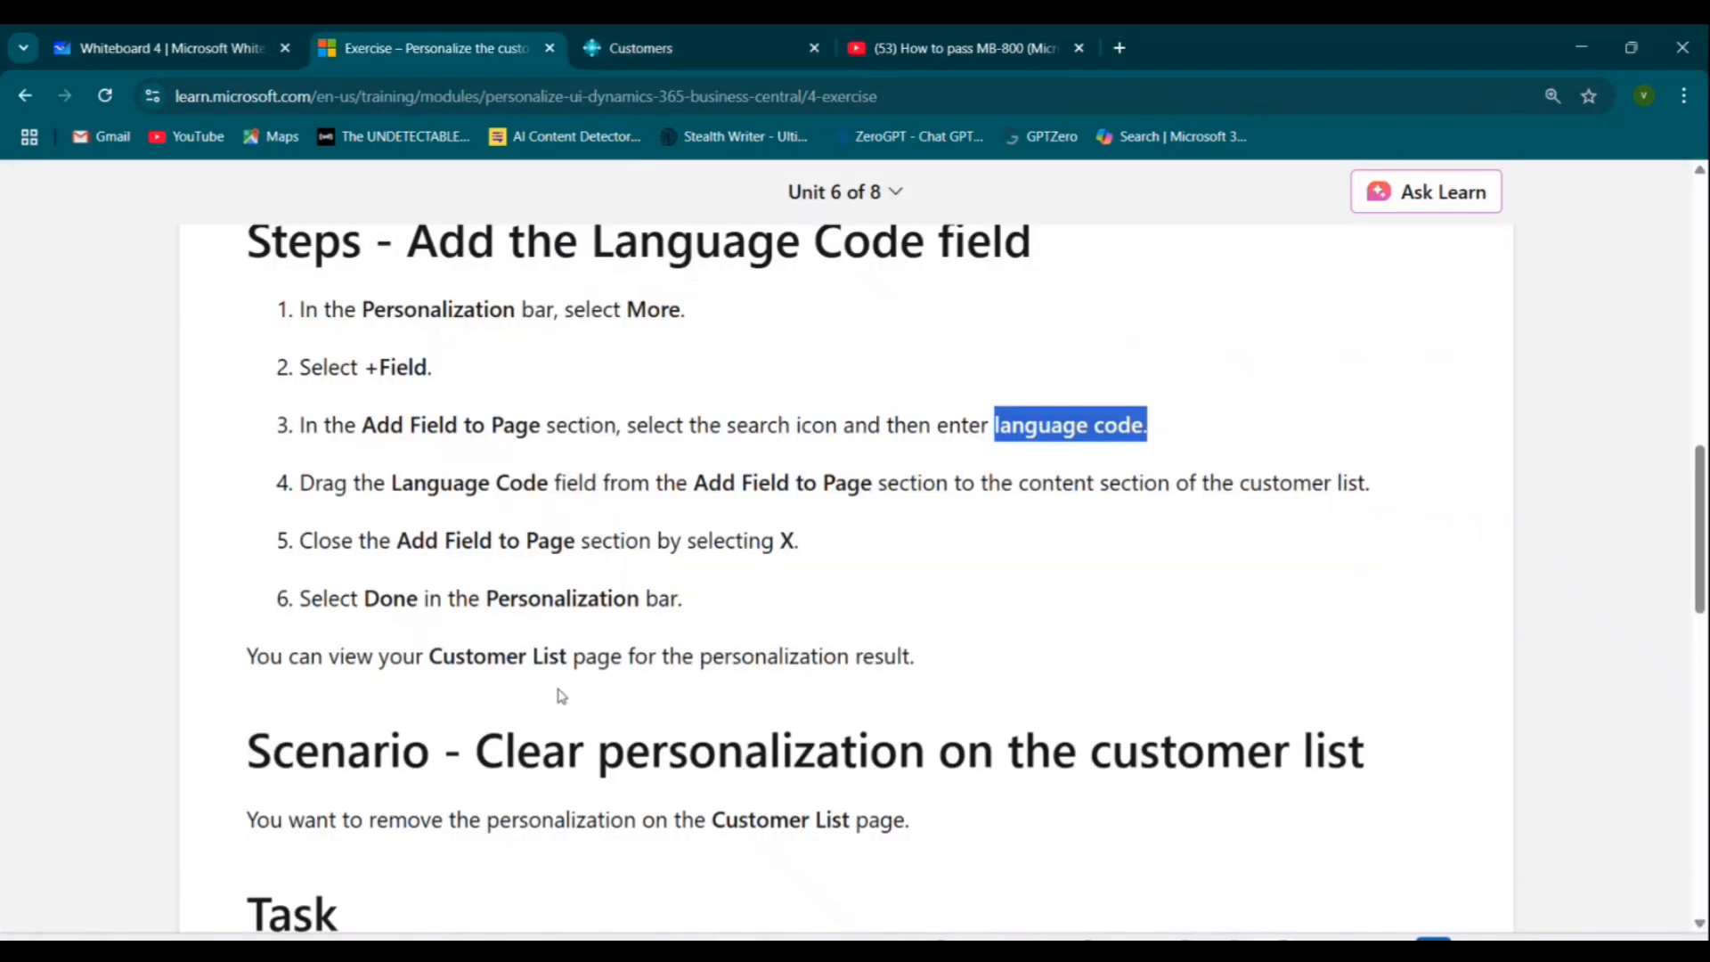
{"action": "left_click_drag", "start_coordinate": [323, 543], "coordinate": [798, 543]}
{"action": "scroll", "coordinate": [788, 614], "scroll_direction": "down", "scroll_amount": 2}
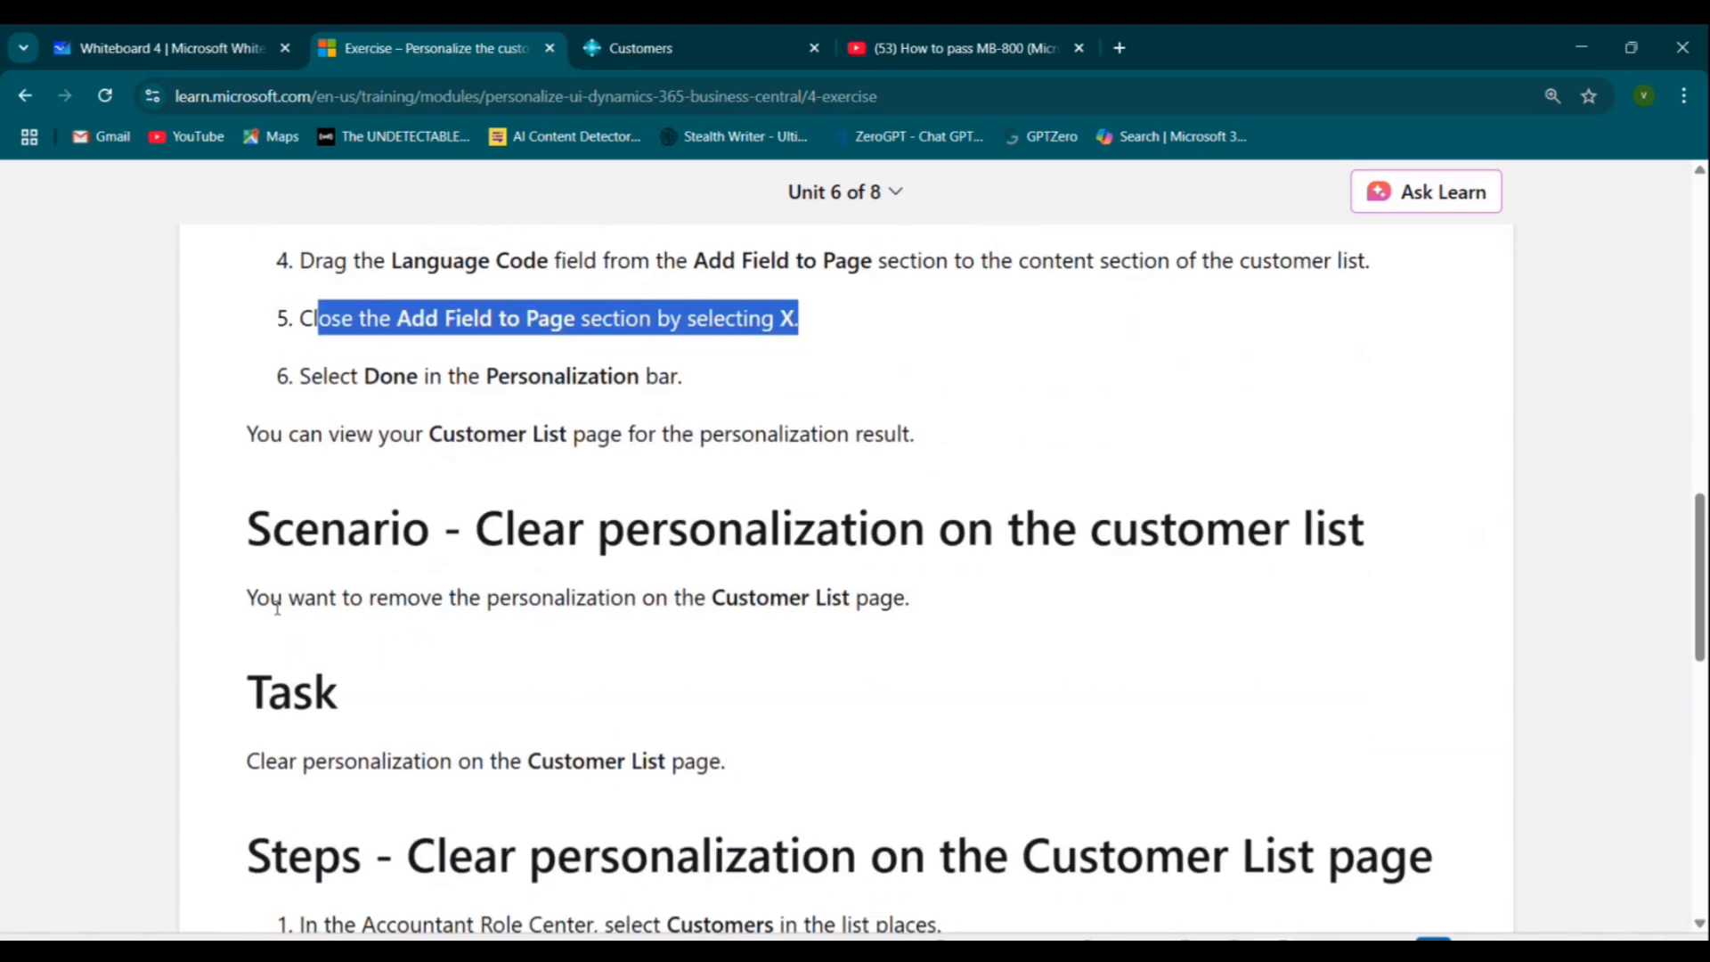
{"action": "scroll", "coordinate": [332, 536], "scroll_direction": "down", "scroll_amount": 2}
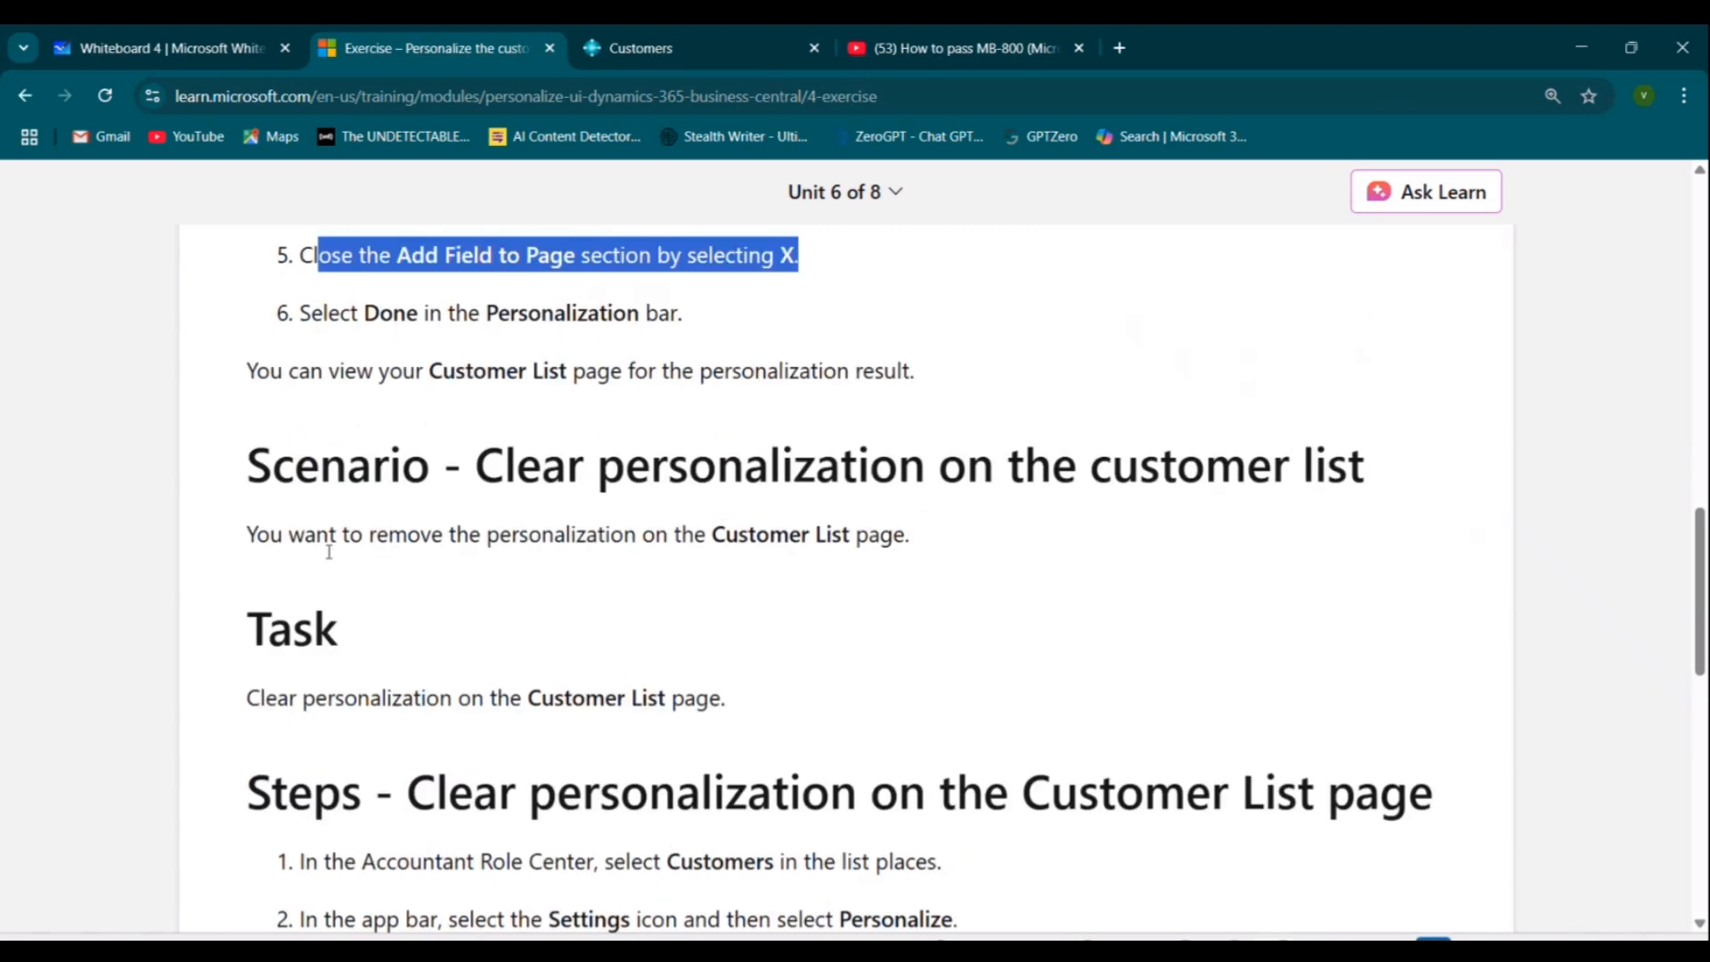
{"action": "left_click_drag", "start_coordinate": [251, 321], "coordinate": [1205, 382]}
{"action": "scroll", "coordinate": [1143, 407], "scroll_direction": "down", "scroll_amount": 1}
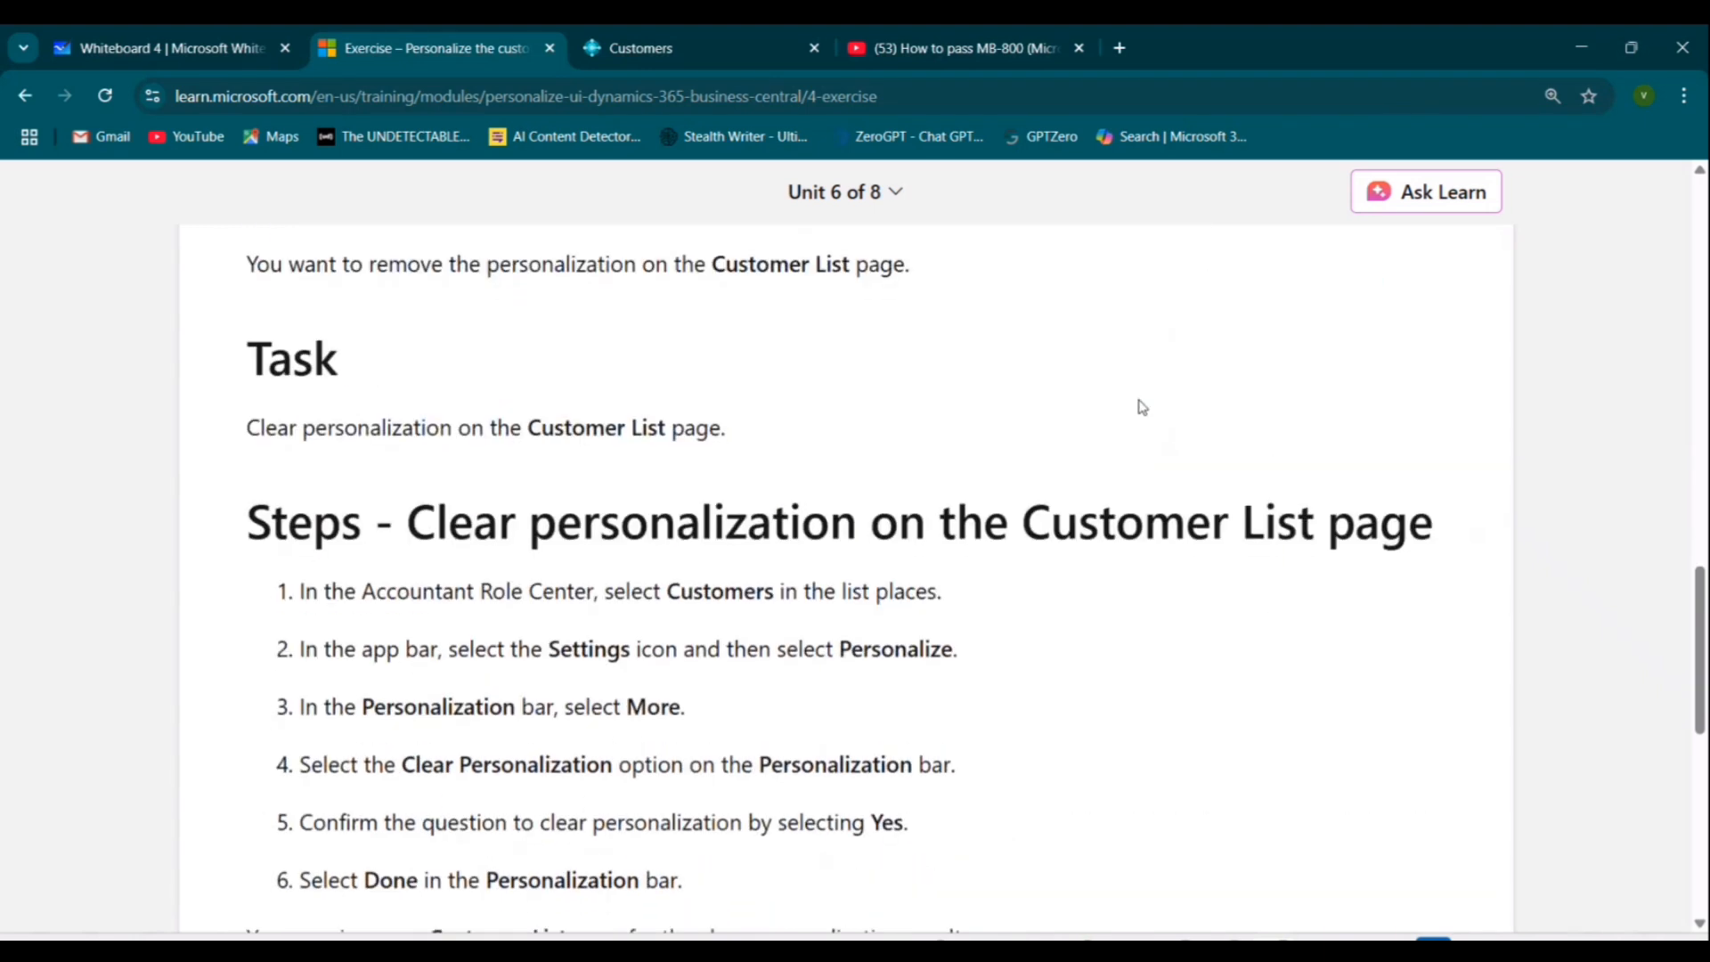
{"action": "scroll", "coordinate": [1143, 407], "scroll_direction": "down", "scroll_amount": 2}
{"action": "left_click_drag", "start_coordinate": [330, 370], "coordinate": [959, 410]}
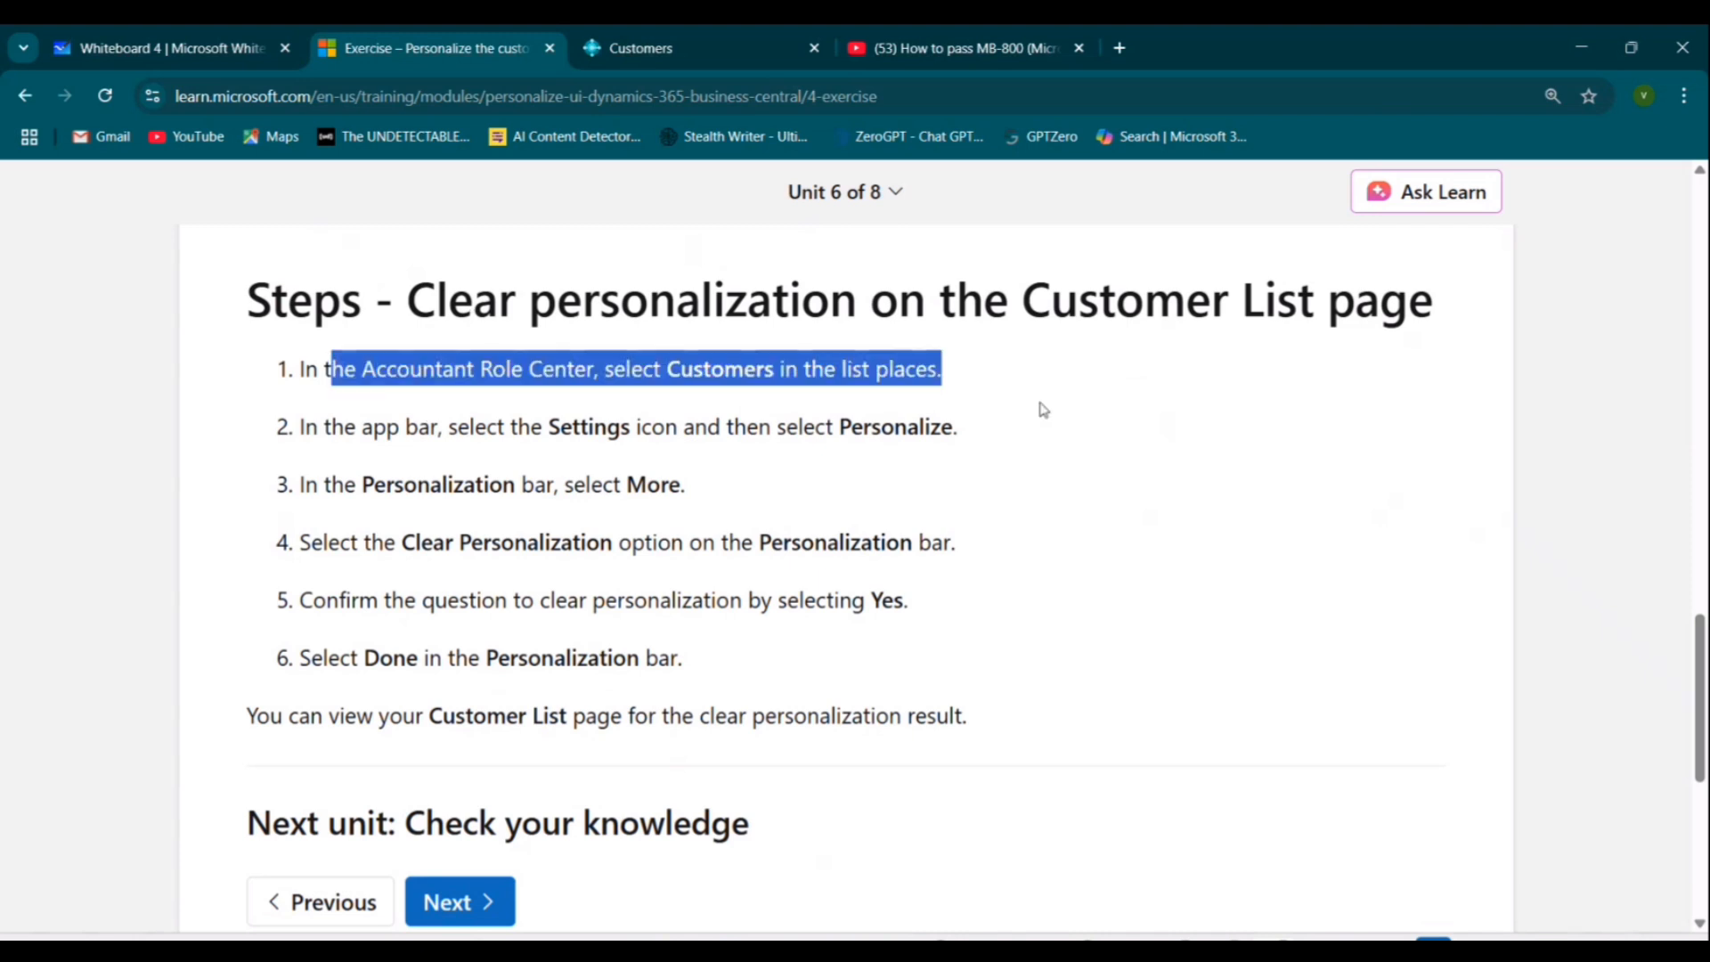
{"action": "left_click", "coordinate": [637, 377]}
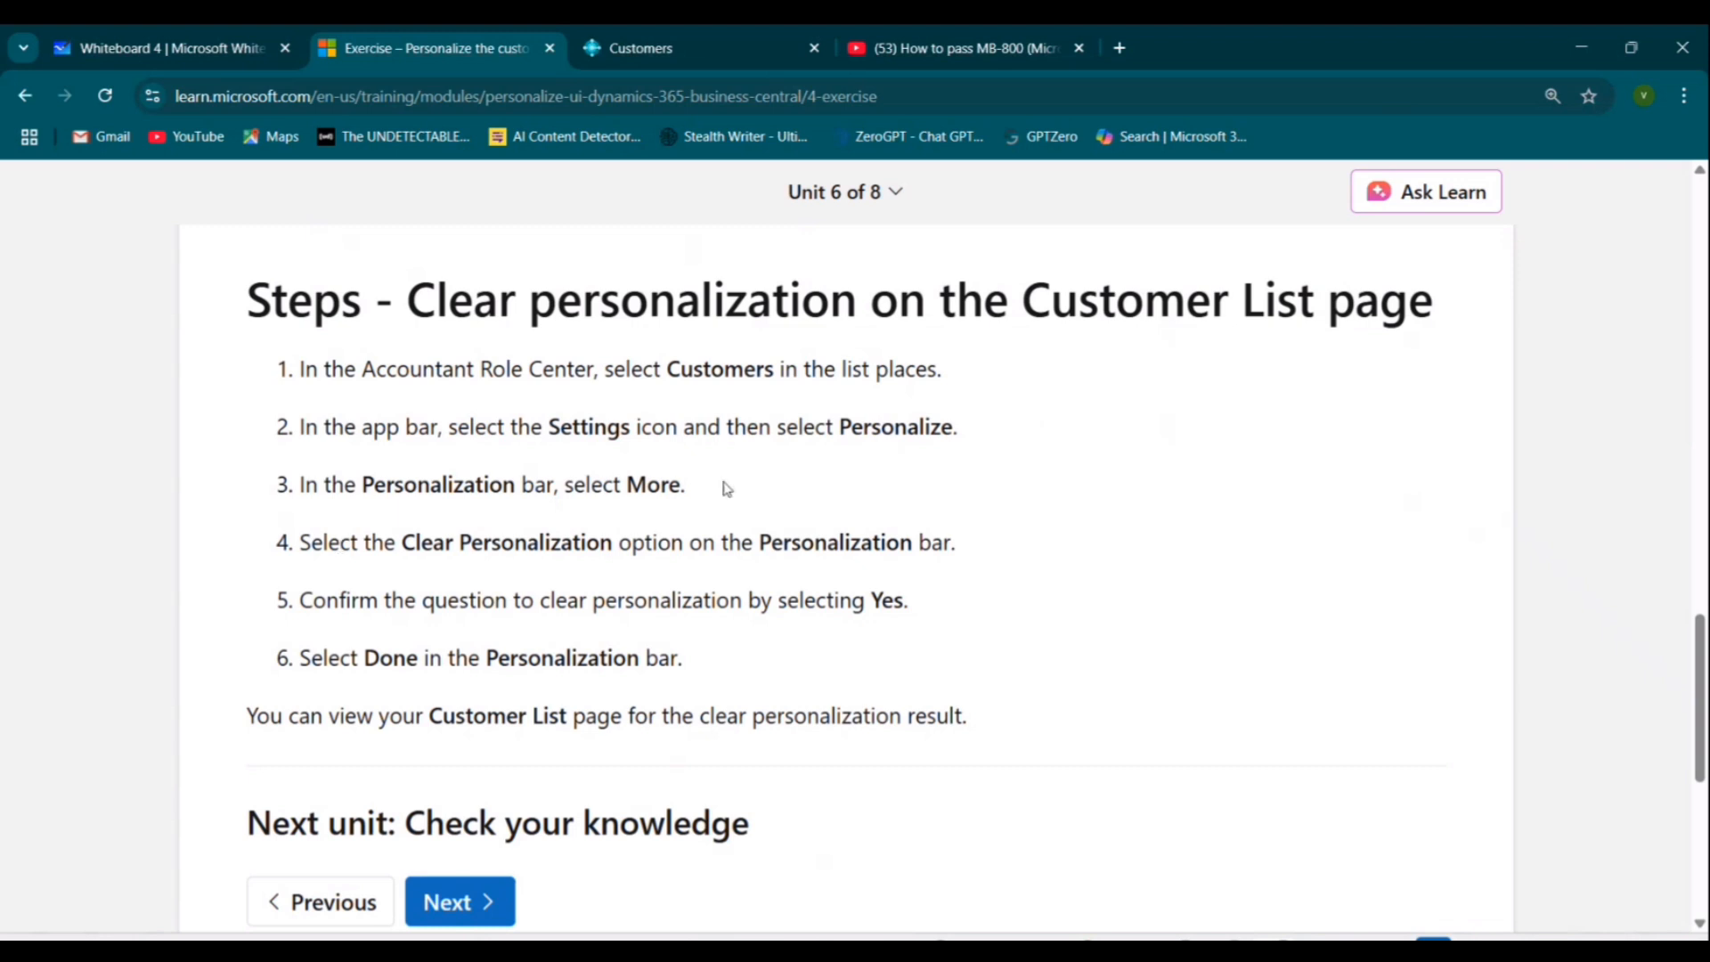
{"action": "left_click", "coordinate": [160, 32]}
{"action": "left_click", "coordinate": [989, 35]}
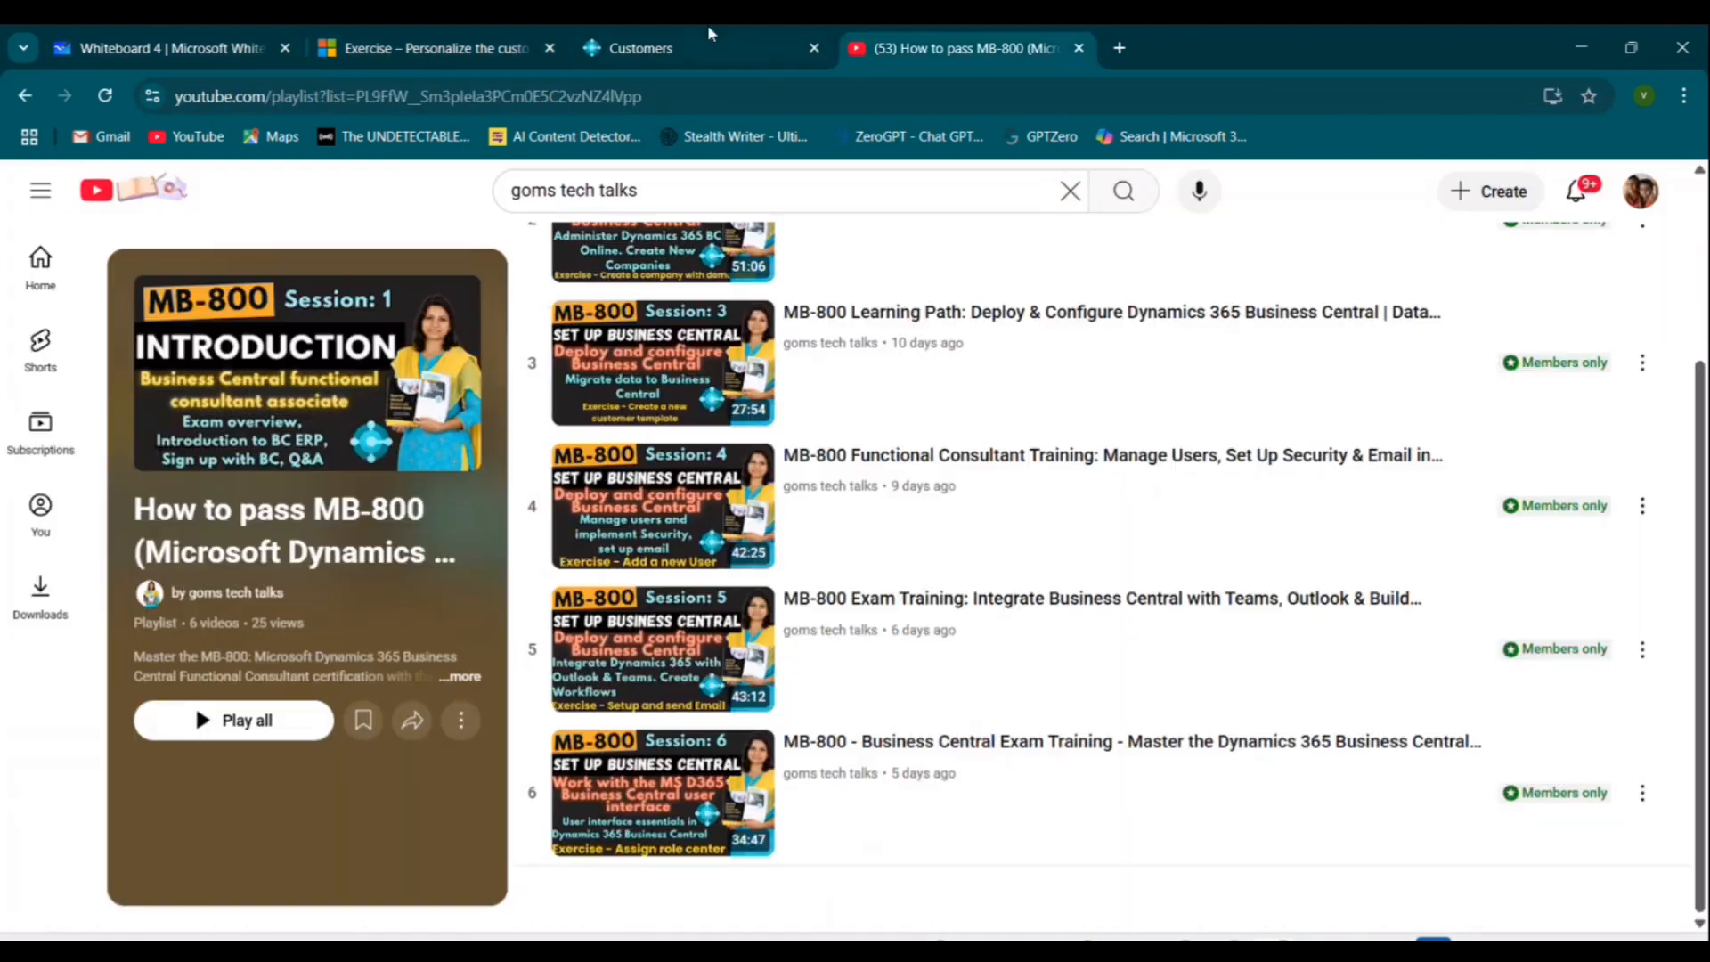
Clear all personalization on the customer list page, confirm it, and finish personalizing.
{"action": "left_click", "coordinate": [709, 36]}
{"action": "left_click", "coordinate": [1575, 186]}
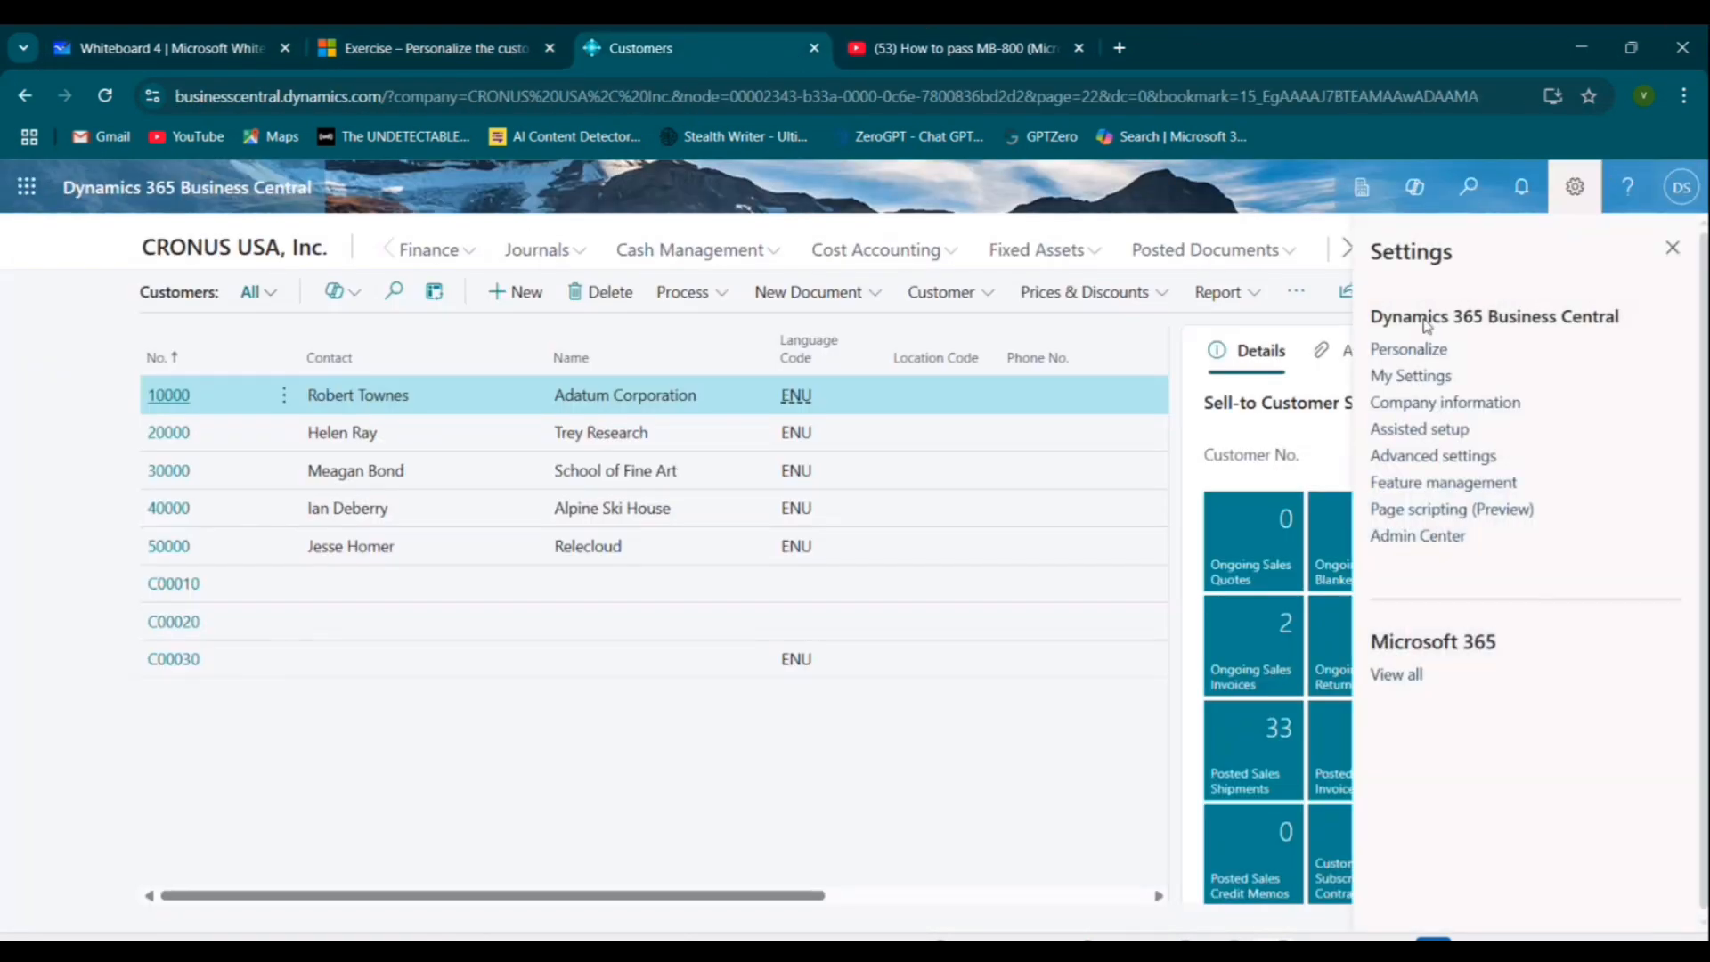
{"action": "left_click", "coordinate": [1424, 351]}
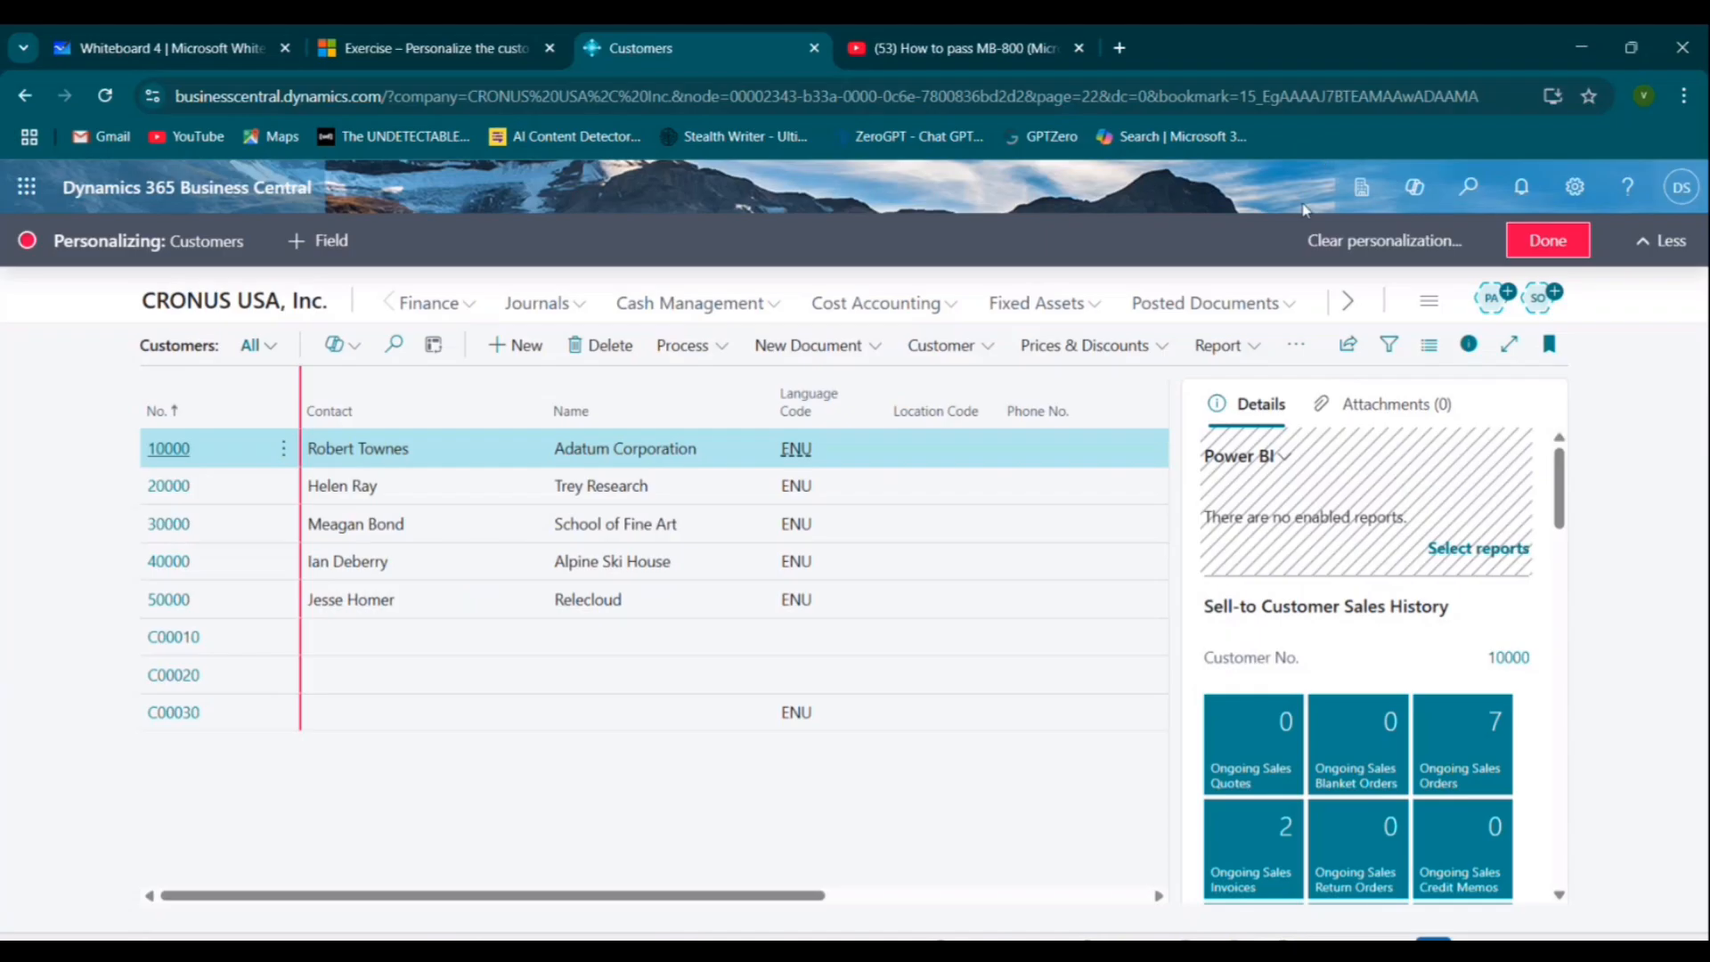
{"action": "left_click", "coordinate": [1378, 239]}
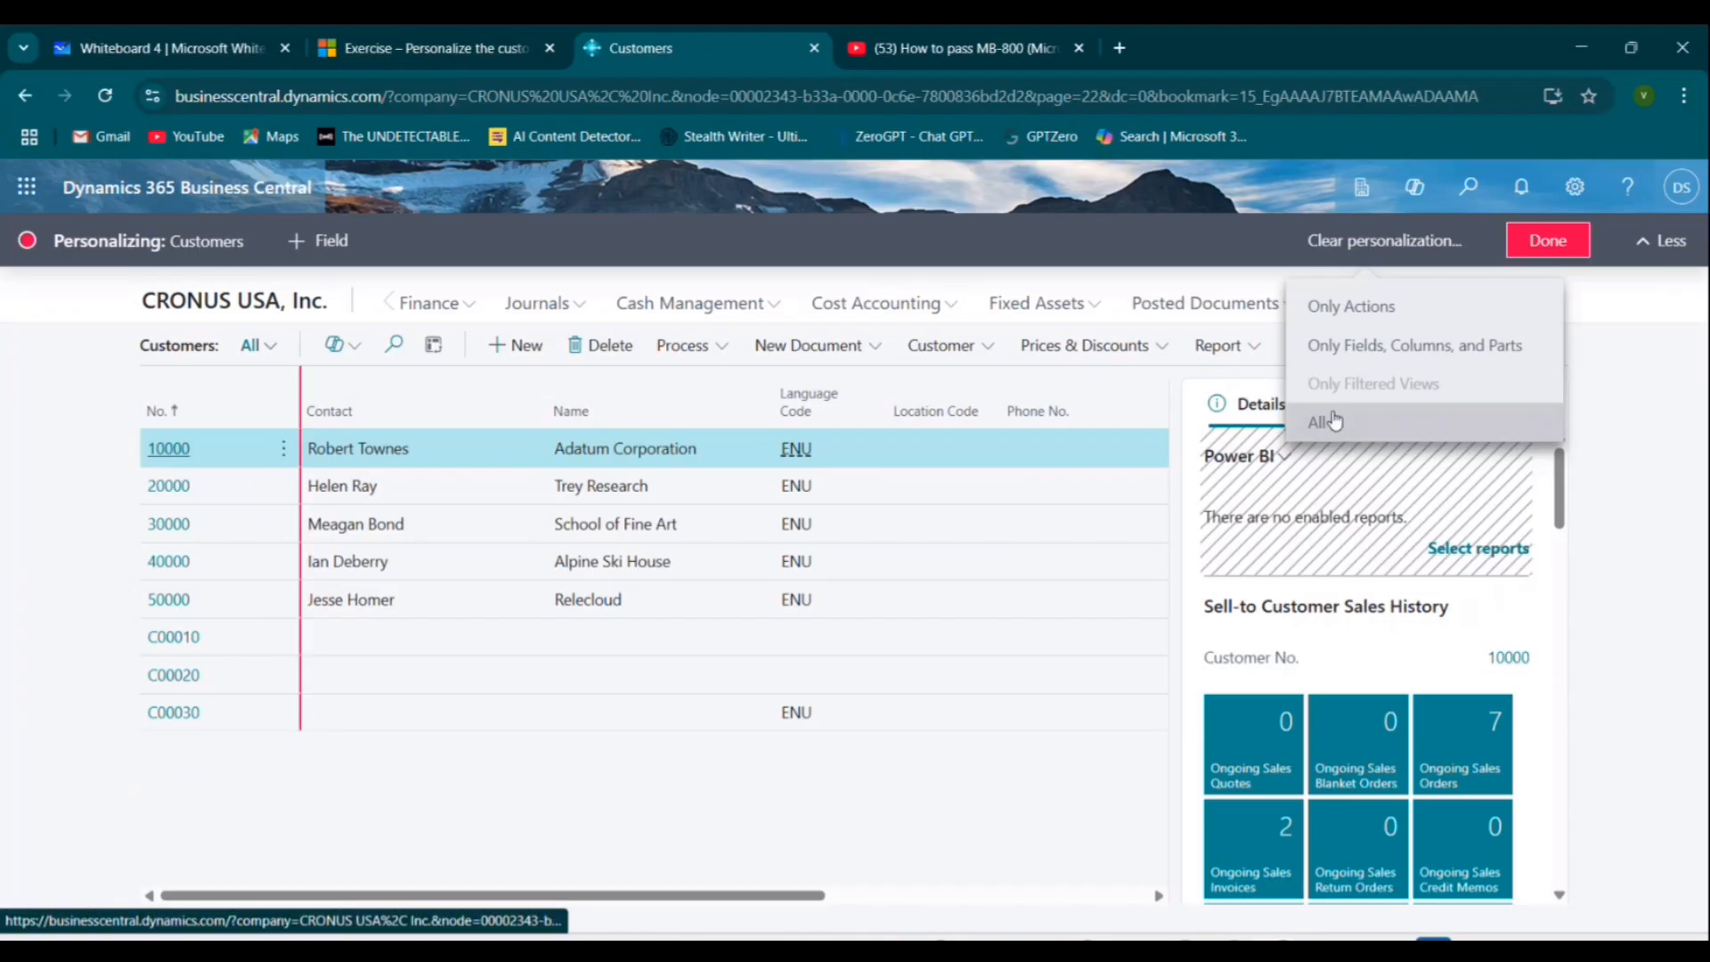
{"action": "left_click", "coordinate": [1333, 421]}
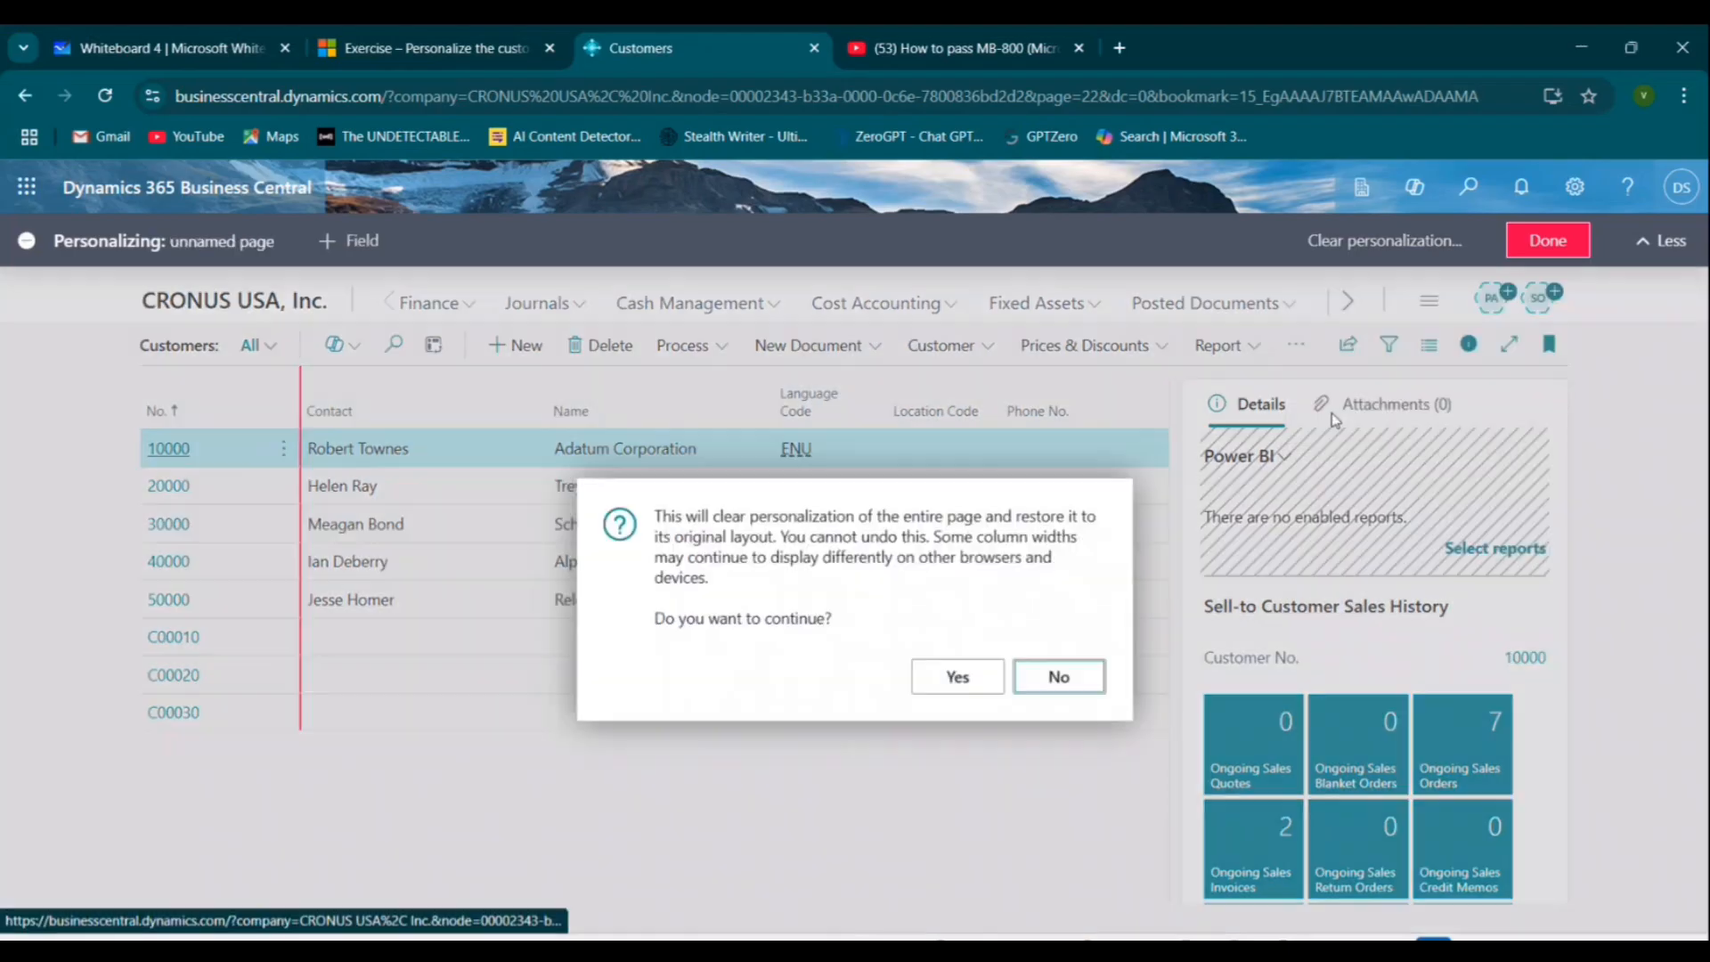
{"action": "left_click", "coordinate": [980, 687]}
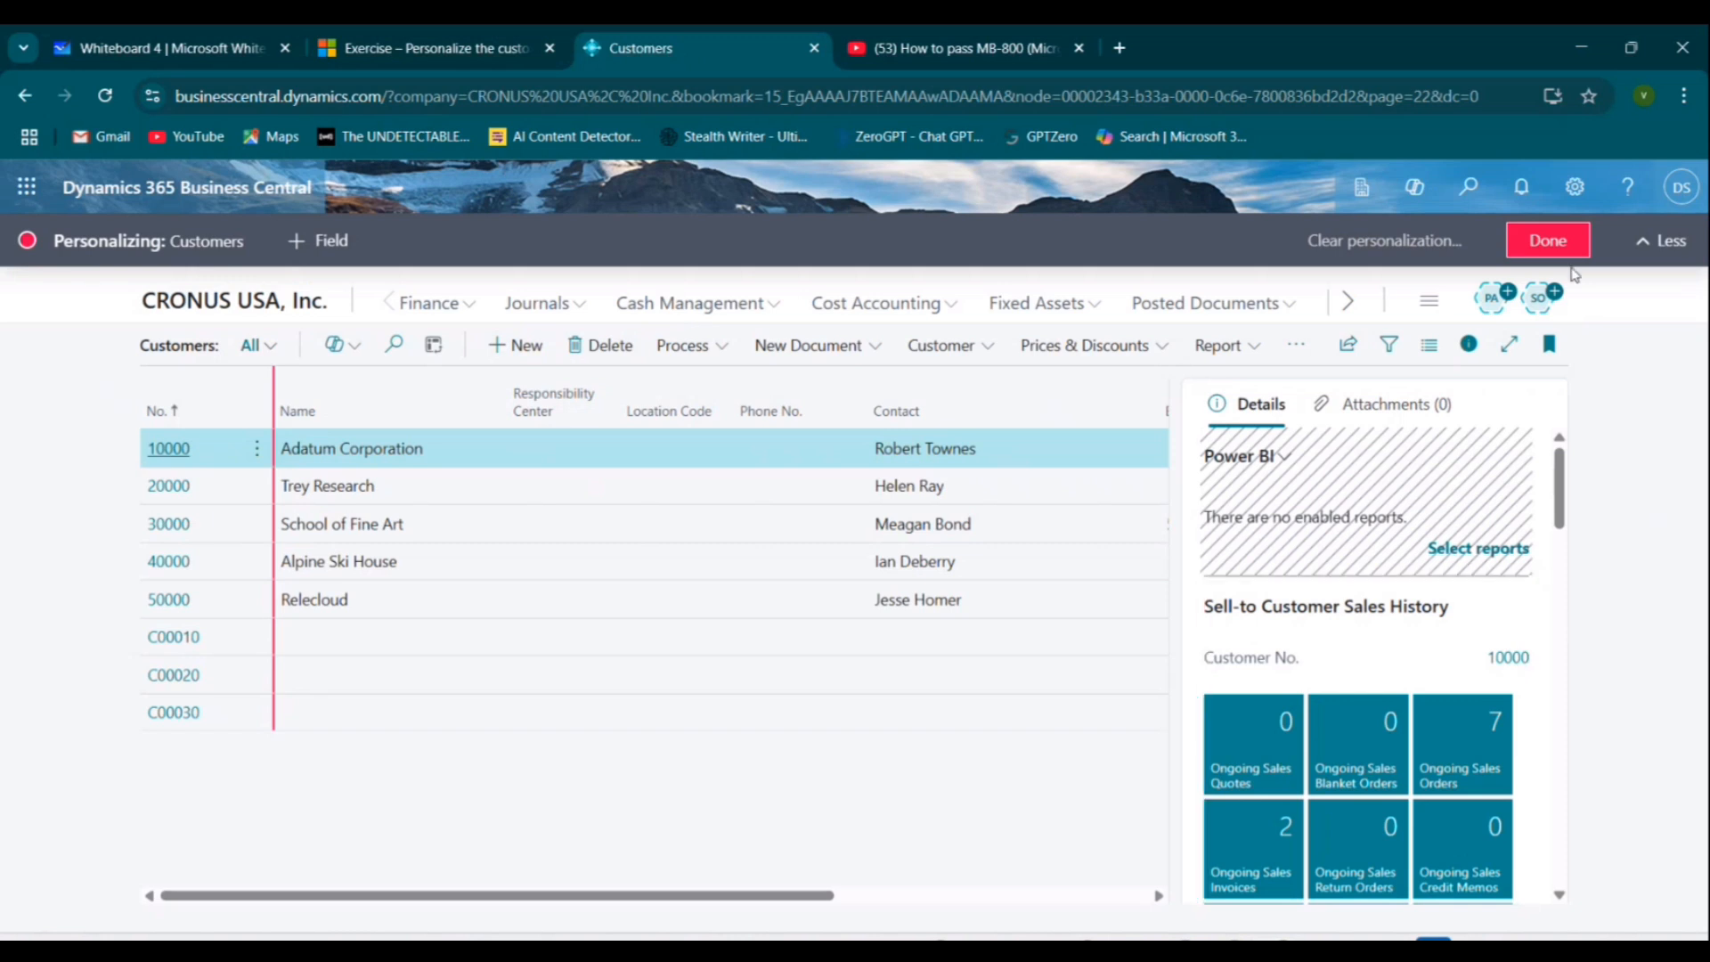
{"action": "left_click", "coordinate": [1557, 242]}
Move on to the Check your knowledge unit of the Learn module.
{"action": "left_click", "coordinate": [125, 40]}
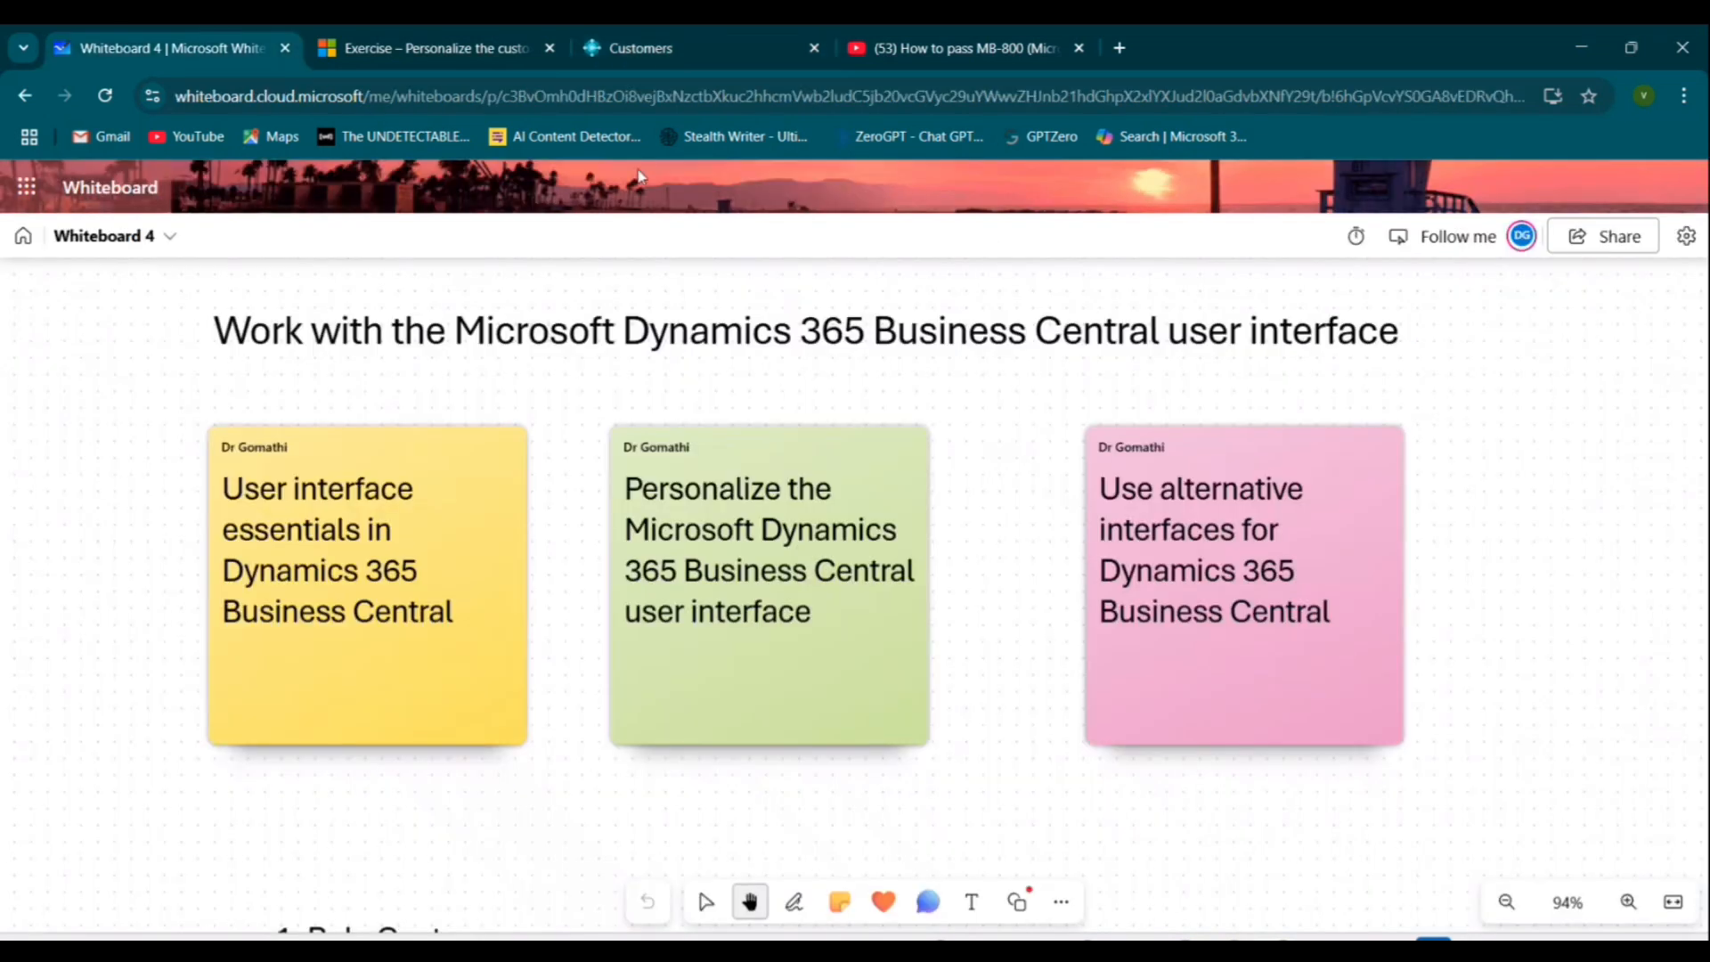
{"action": "left_click", "coordinate": [426, 45]}
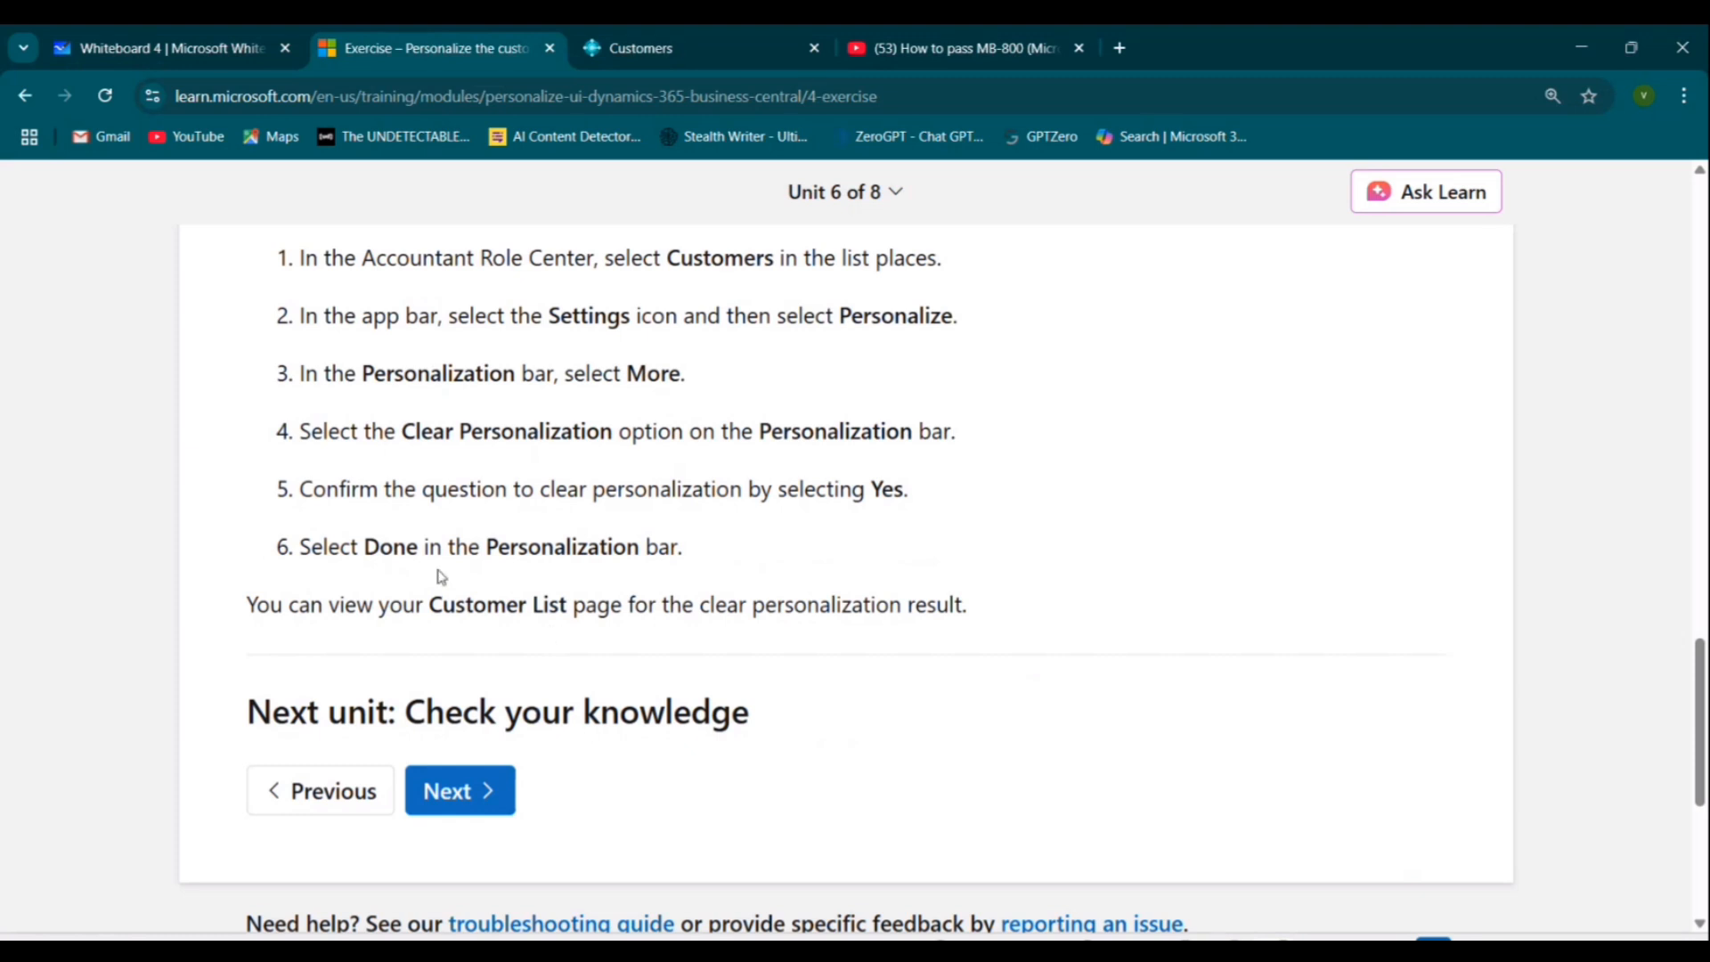
{"action": "scroll", "coordinate": [511, 584], "scroll_direction": "up", "scroll_amount": 4}
{"action": "scroll", "coordinate": [512, 583], "scroll_direction": "up", "scroll_amount": 6}
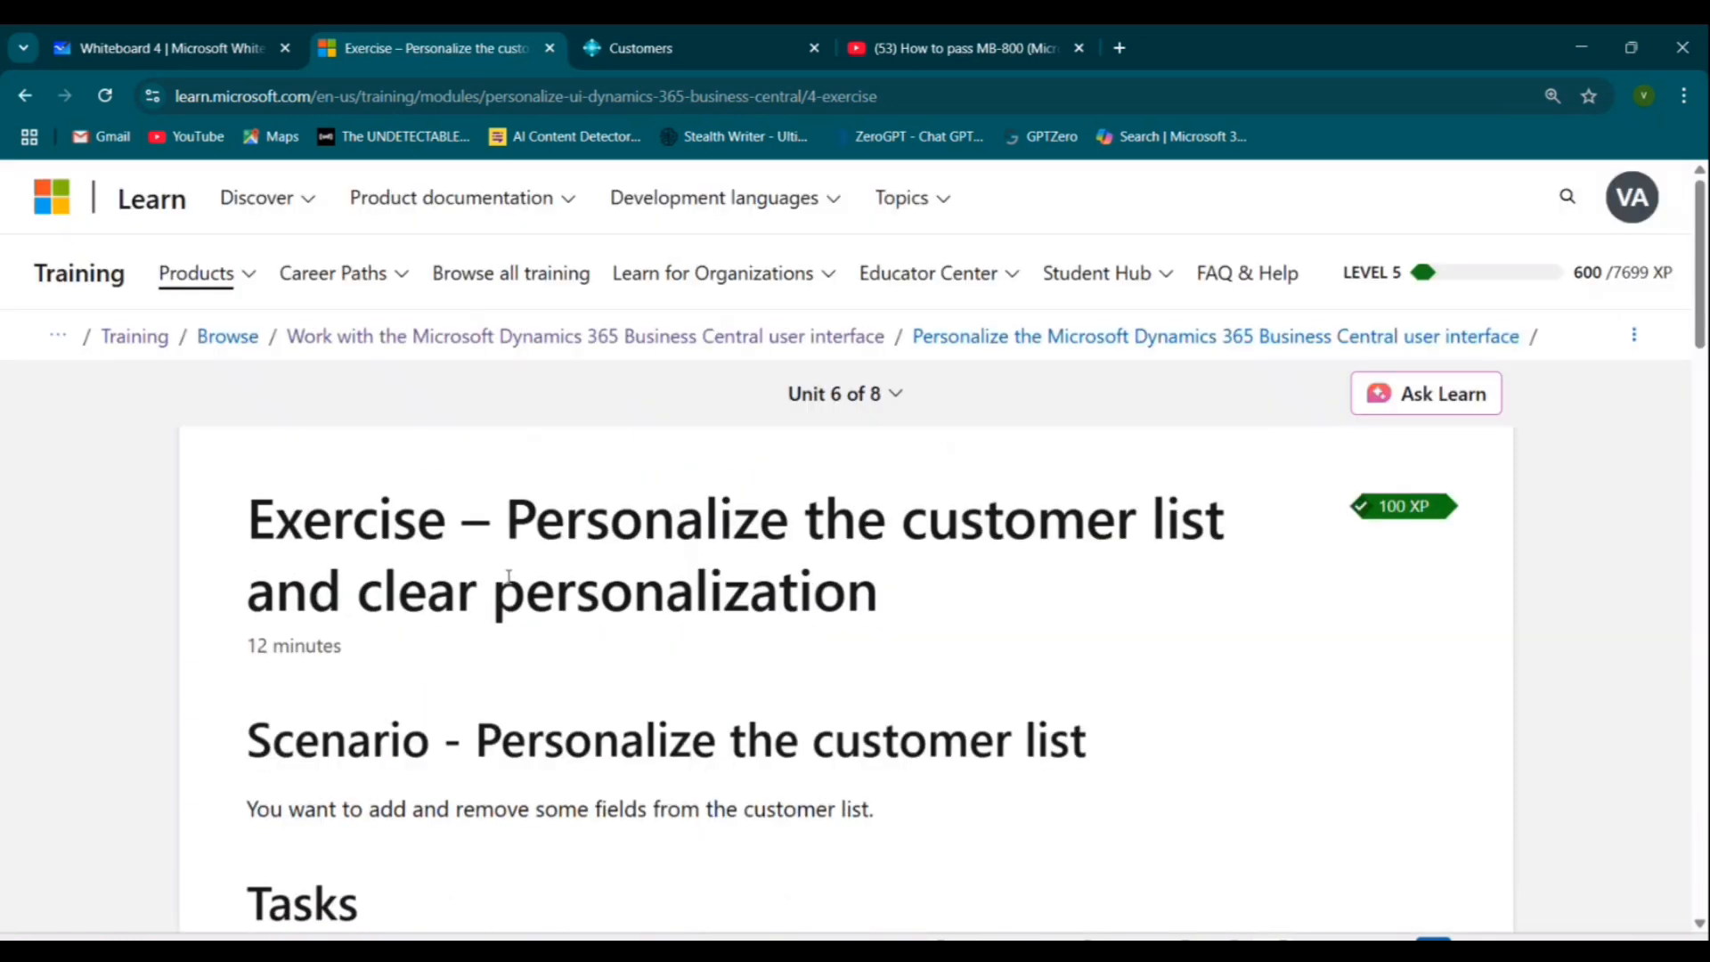
{"action": "scroll", "coordinate": [508, 577], "scroll_direction": "down", "scroll_amount": 20}
{"action": "left_click", "coordinate": [469, 355]}
{"action": "scroll", "coordinate": [1070, 622], "scroll_direction": "down", "scroll_amount": 3}
{"action": "scroll", "coordinate": [1070, 622], "scroll_direction": "down", "scroll_amount": 2}
{"action": "scroll", "coordinate": [419, 419], "scroll_direction": "up", "scroll_amount": 1}
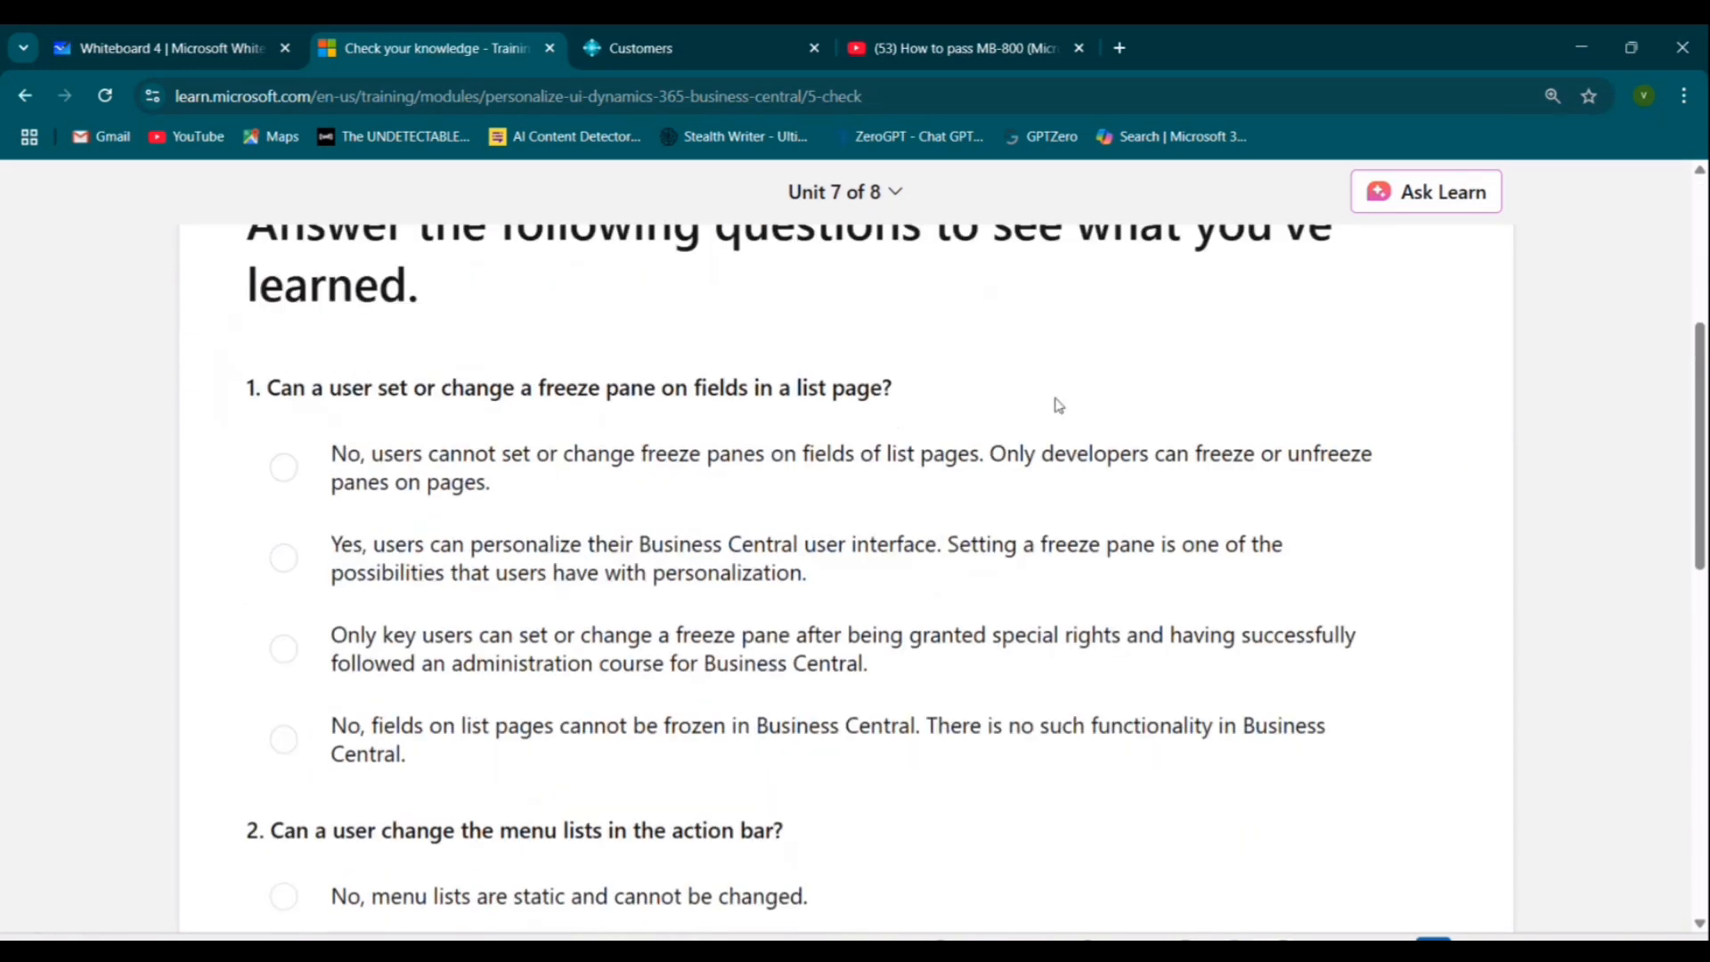
{"action": "scroll", "coordinate": [1214, 470], "scroll_direction": "down", "scroll_amount": 1}
{"action": "scroll", "coordinate": [1446, 420], "scroll_direction": "up", "scroll_amount": 1}
Answer both knowledge-check questions with the personalization answers and check the answers.
{"action": "left_click", "coordinate": [613, 584]}
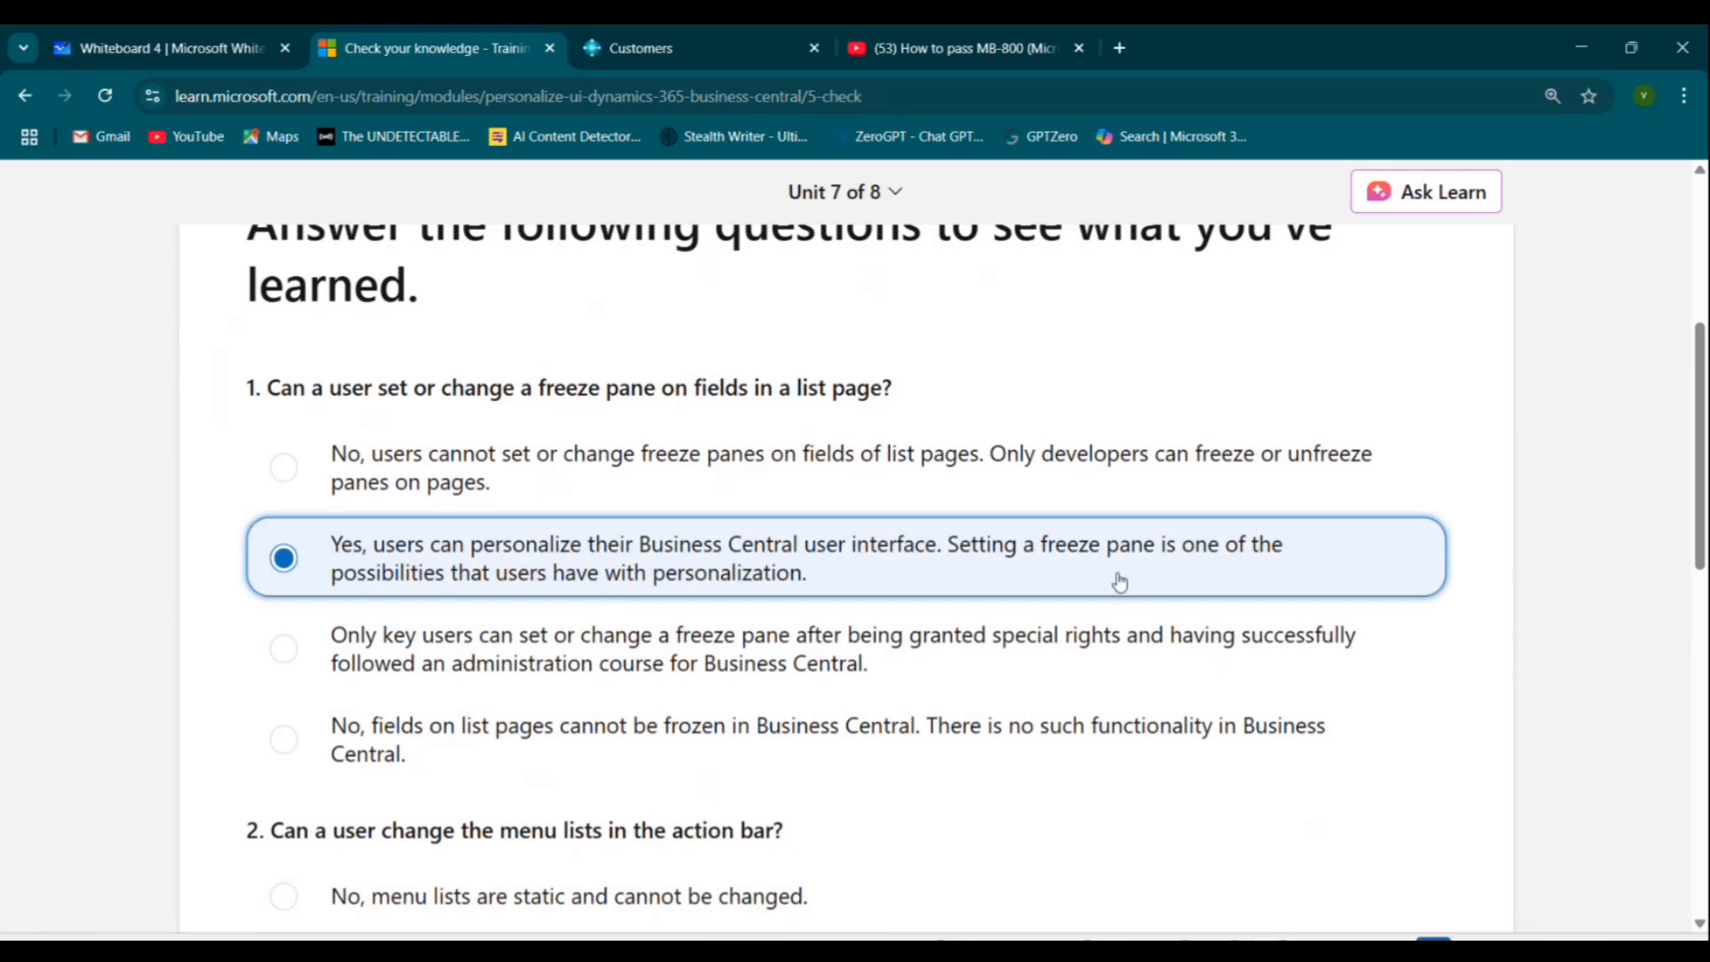
{"action": "scroll", "coordinate": [1119, 581], "scroll_direction": "down", "scroll_amount": 5}
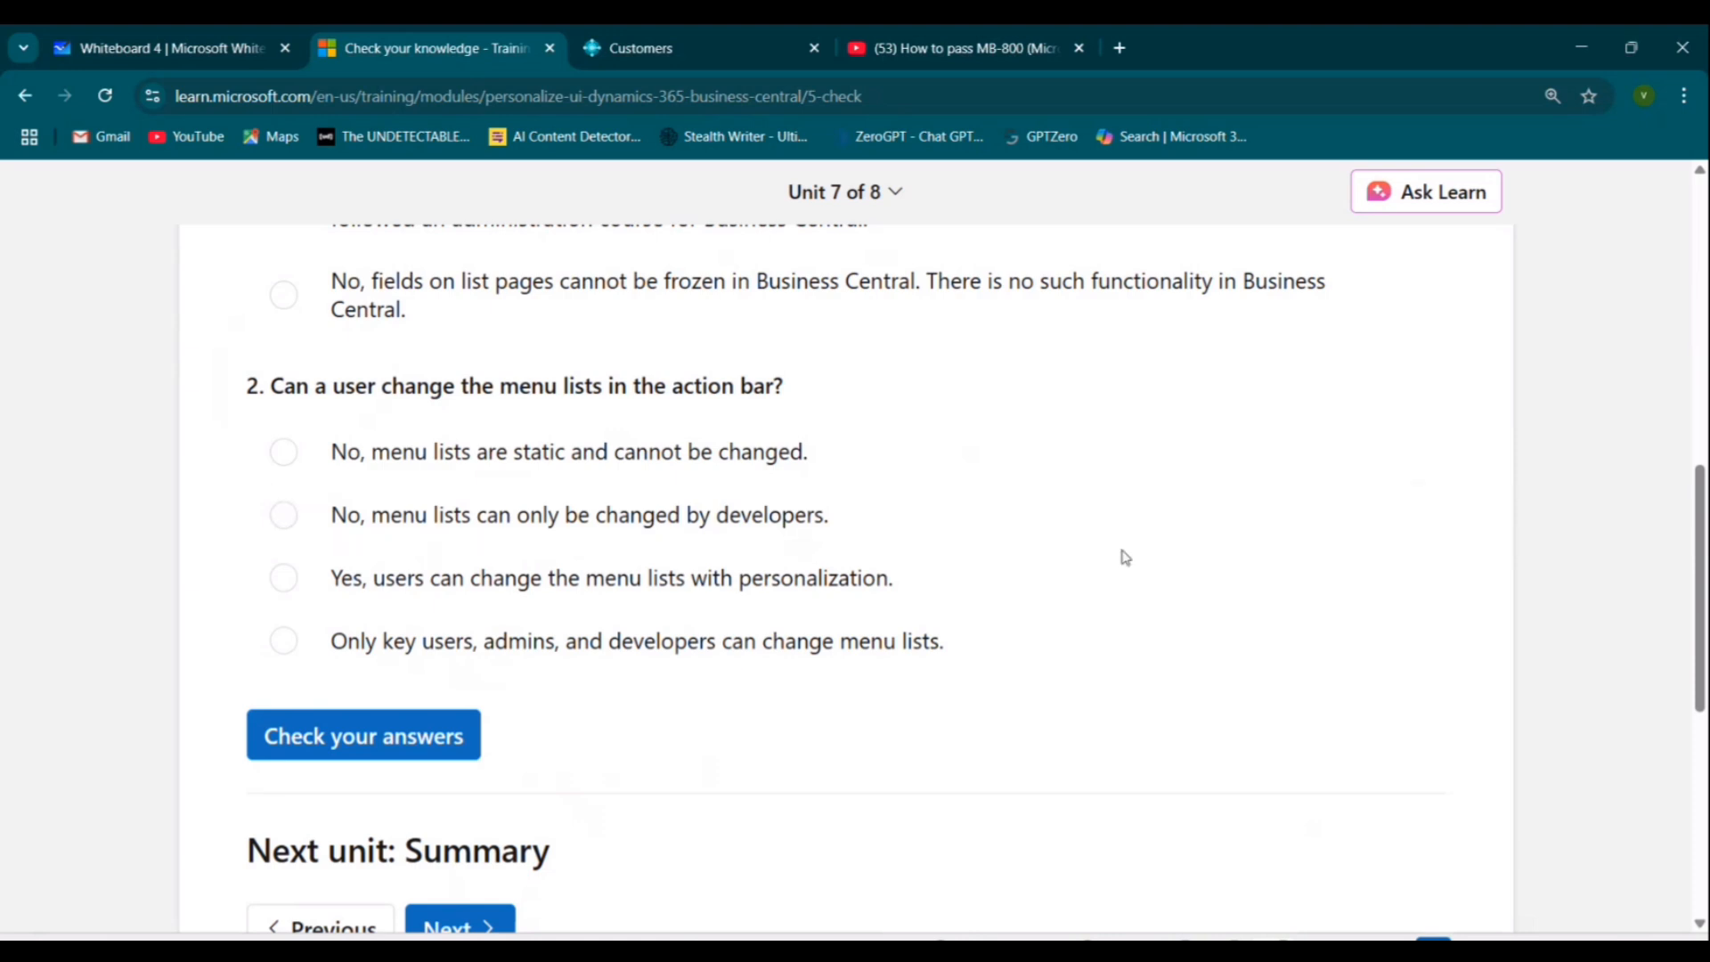
{"action": "left_click", "coordinate": [530, 584]}
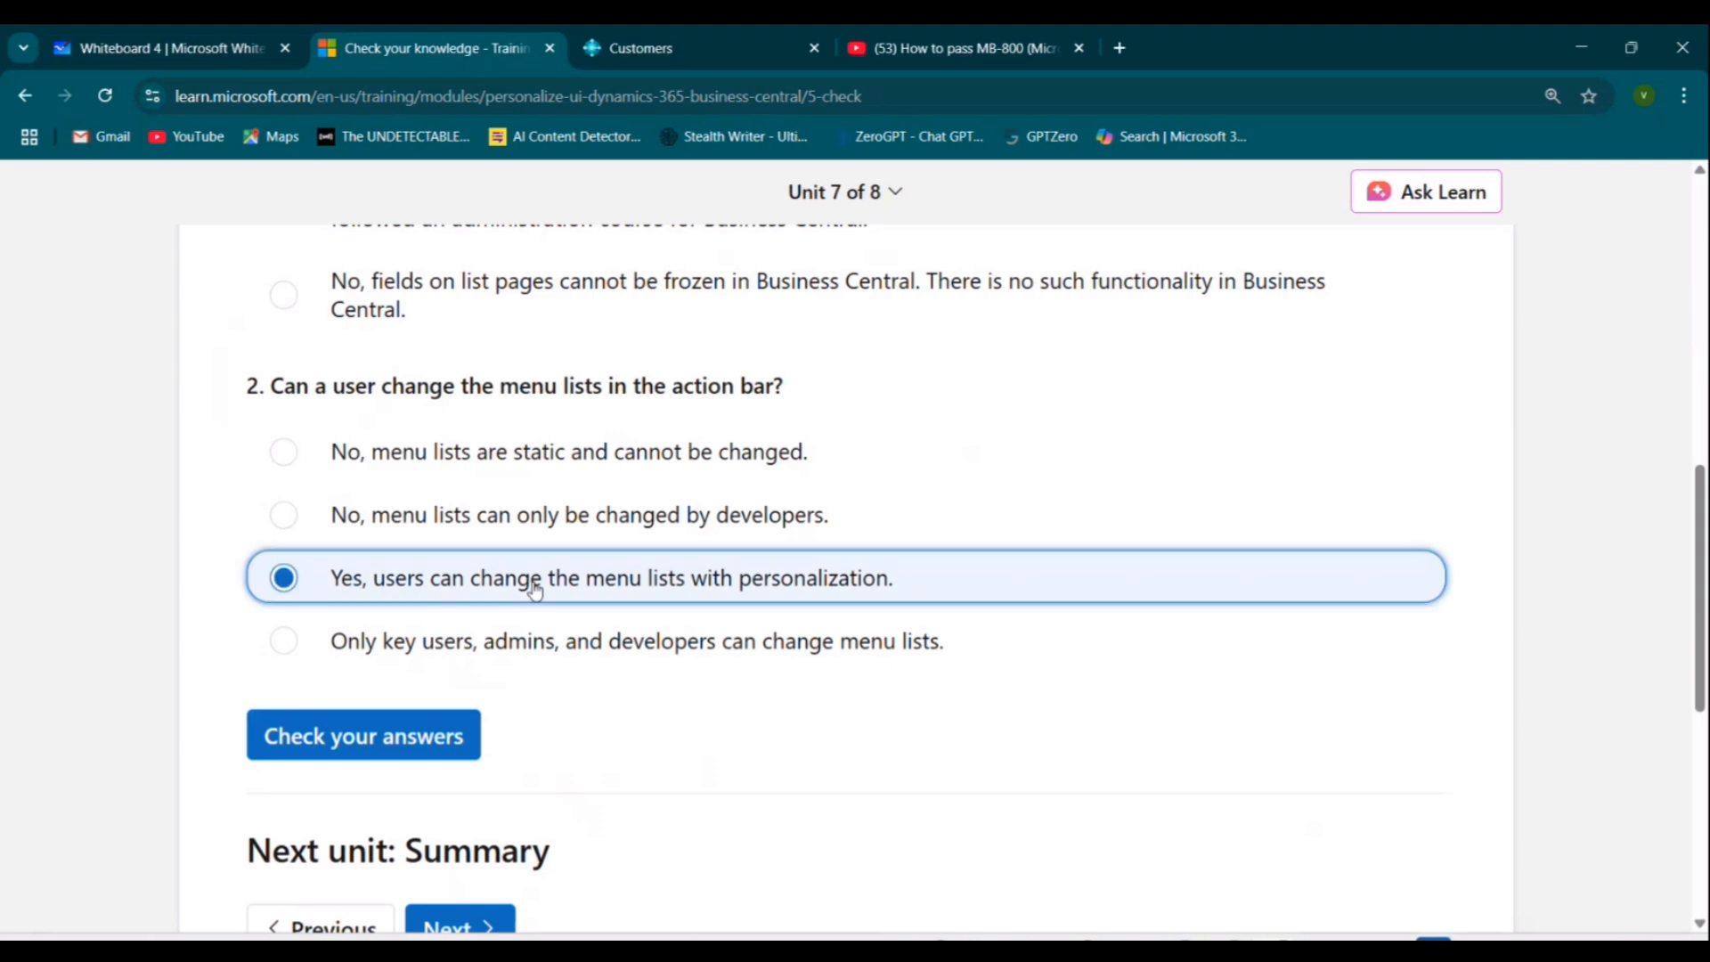
{"action": "left_click", "coordinate": [373, 750]}
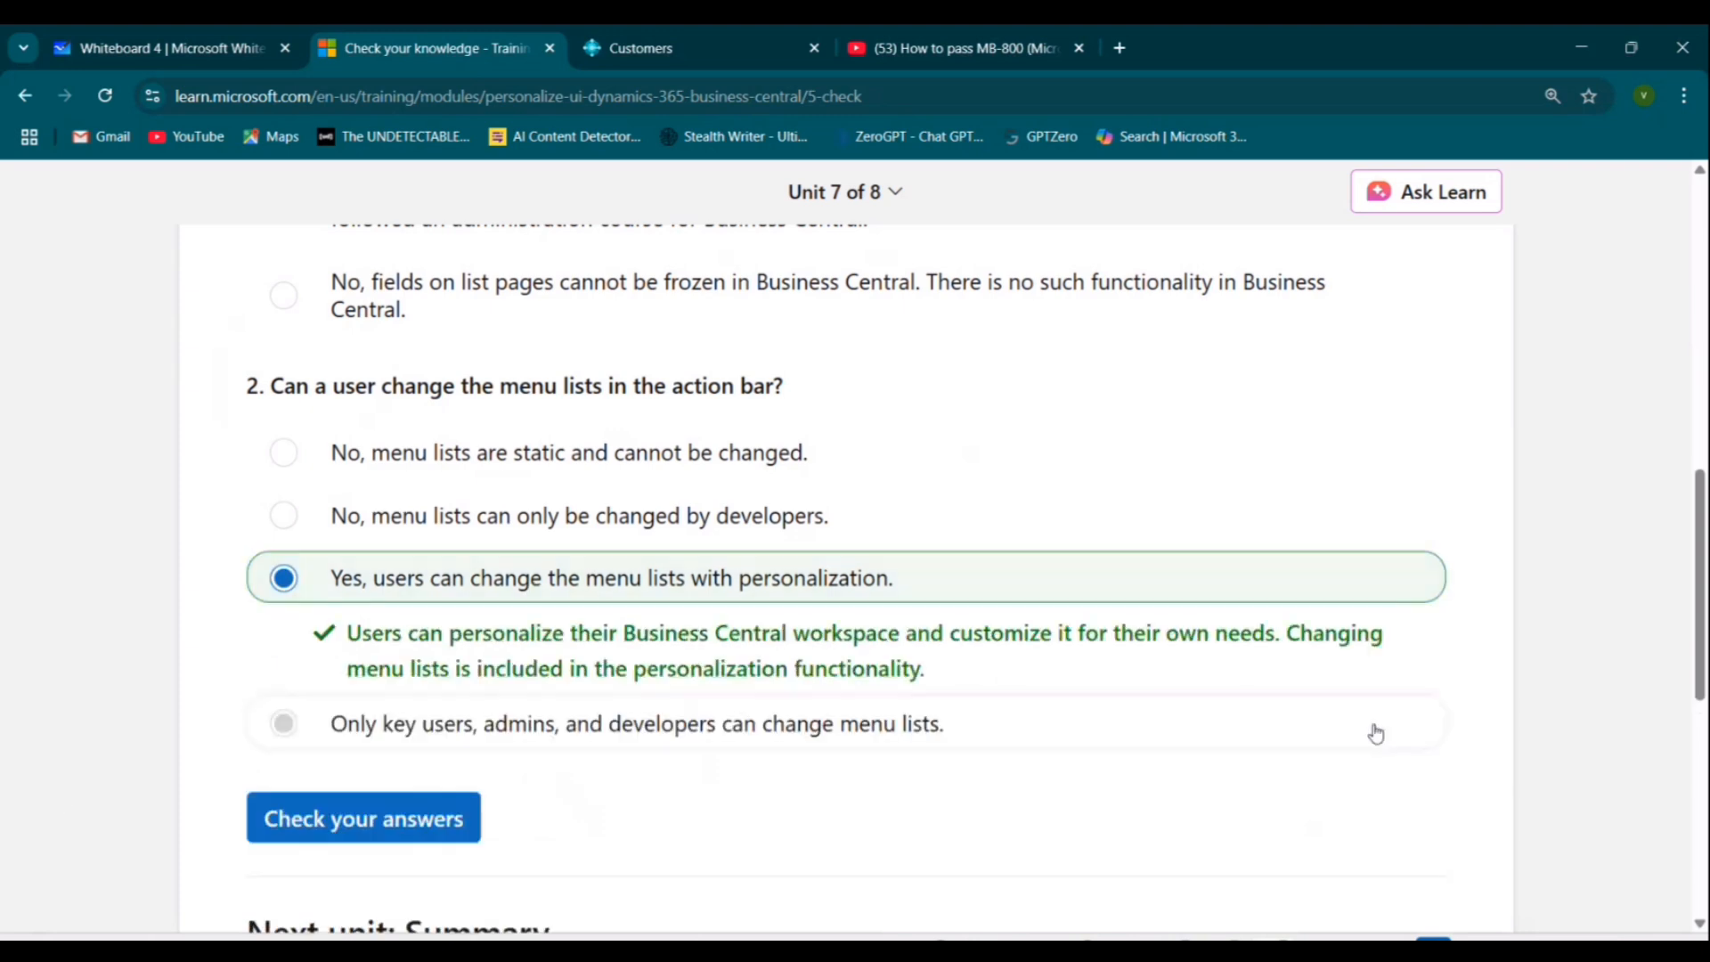
Continue to the Summary unit and go back to finish the module.
{"action": "scroll", "coordinate": [1376, 732], "scroll_direction": "down", "scroll_amount": 3}
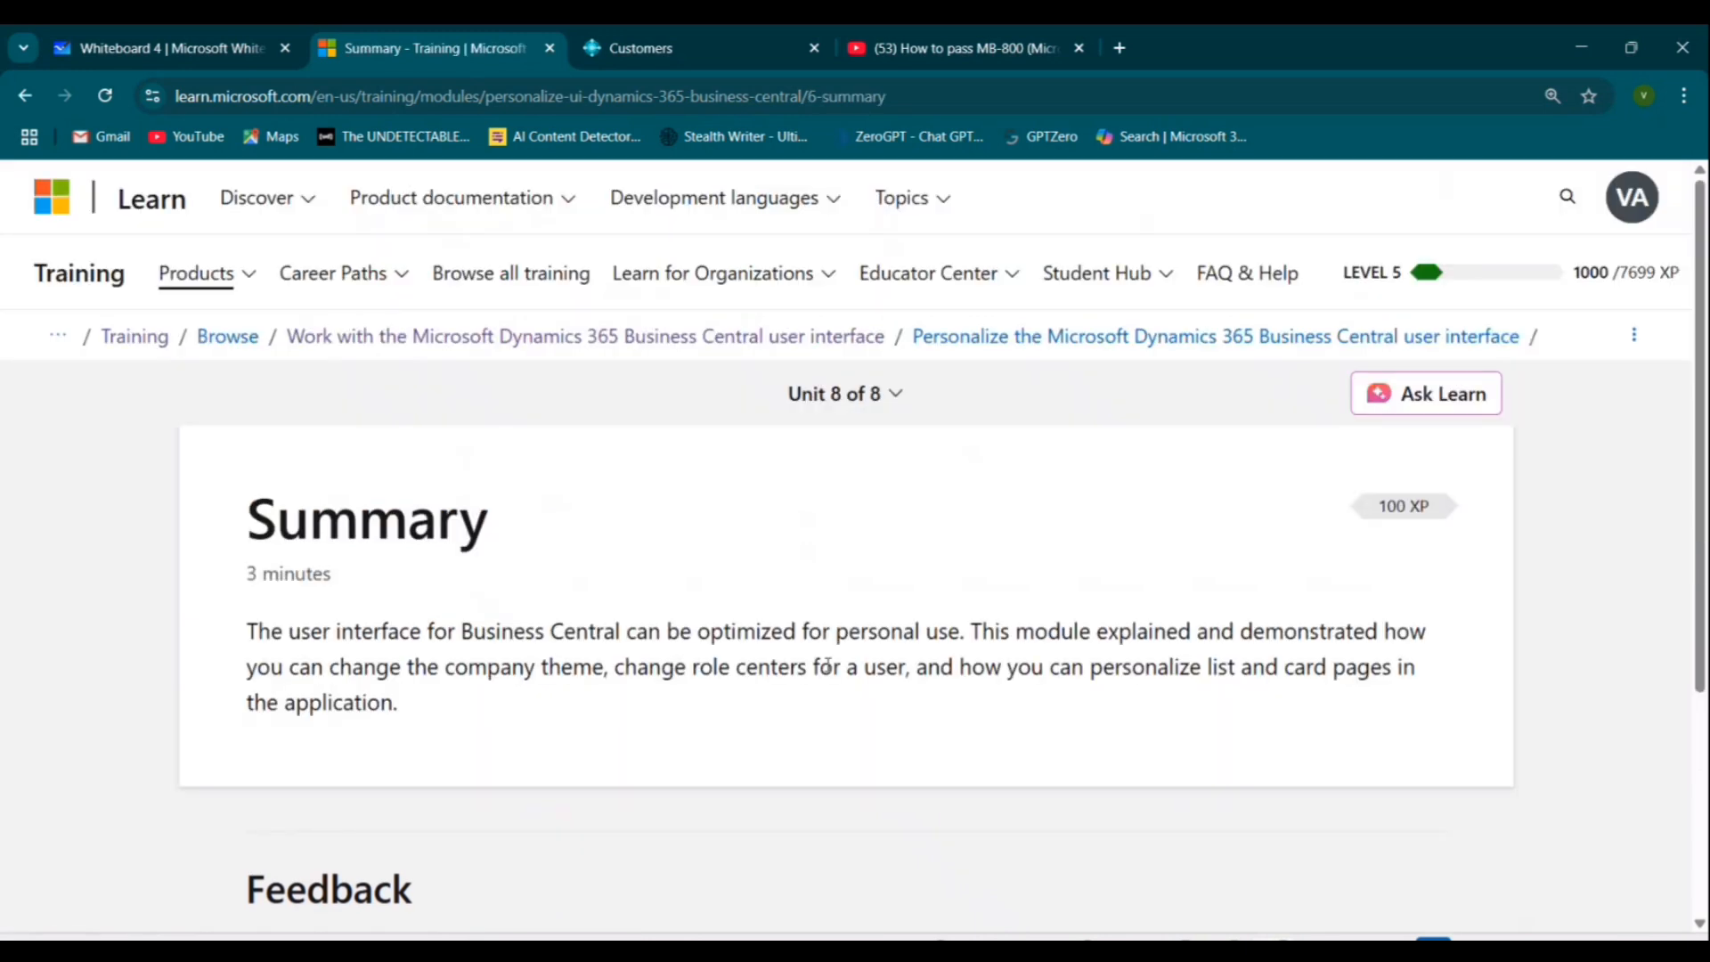
{"action": "scroll", "coordinate": [899, 663], "scroll_direction": "down", "scroll_amount": 5}
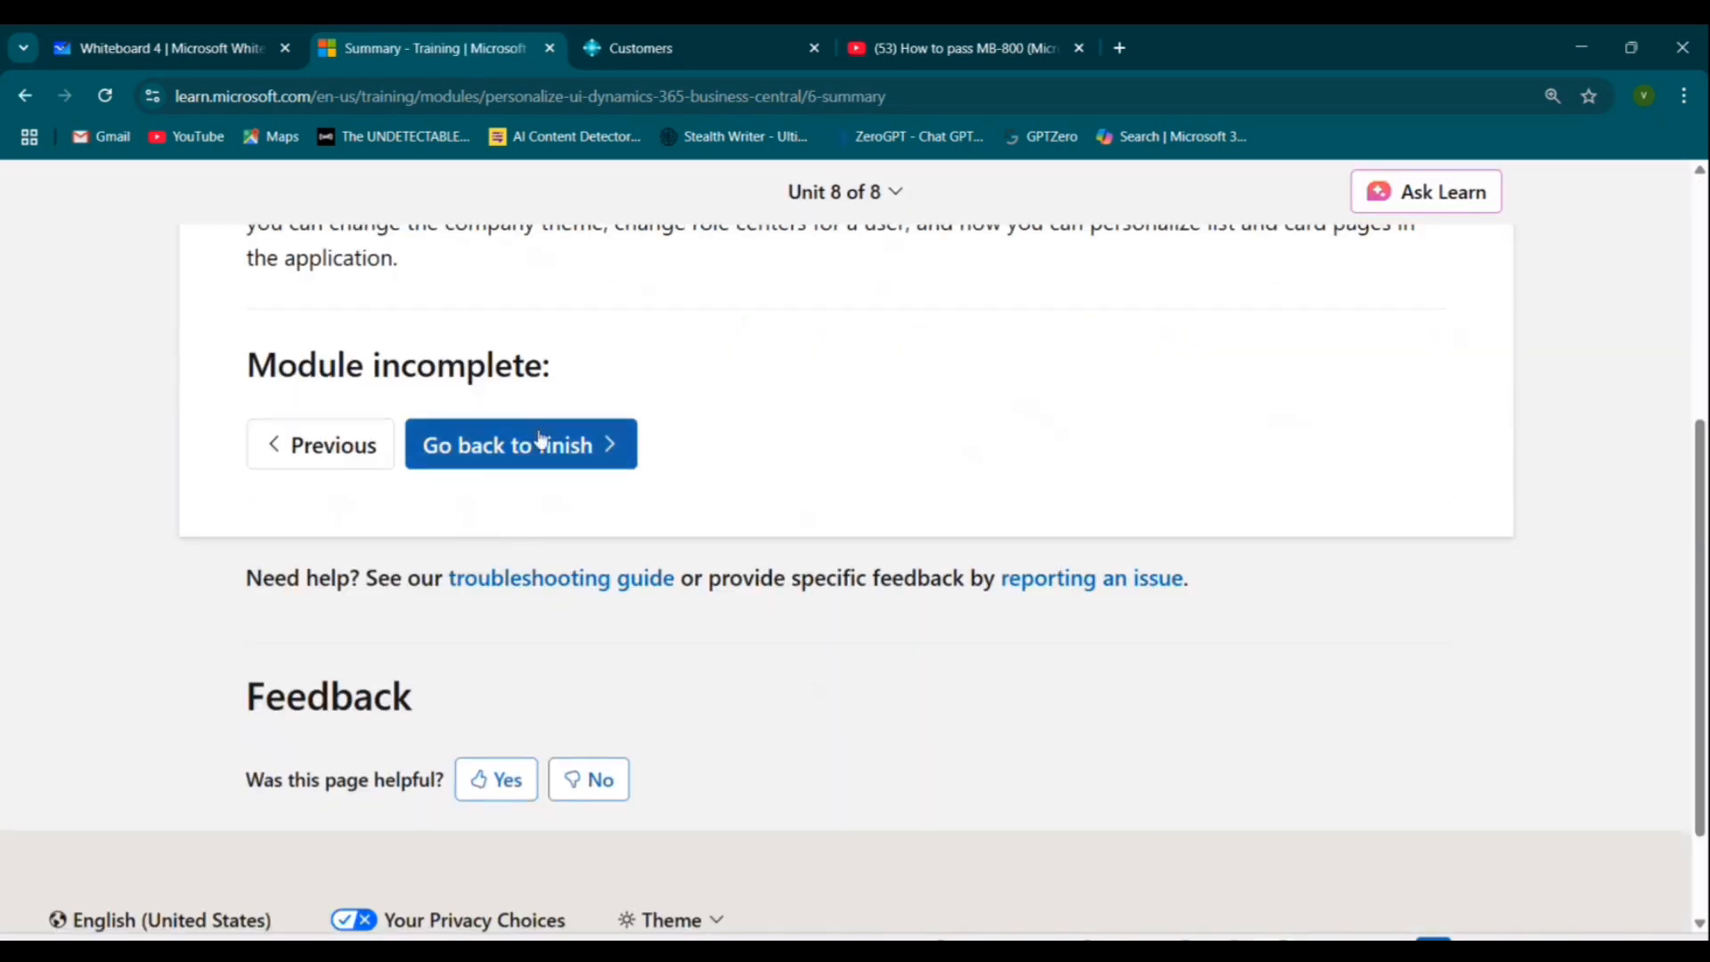
{"action": "left_click", "coordinate": [535, 465]}
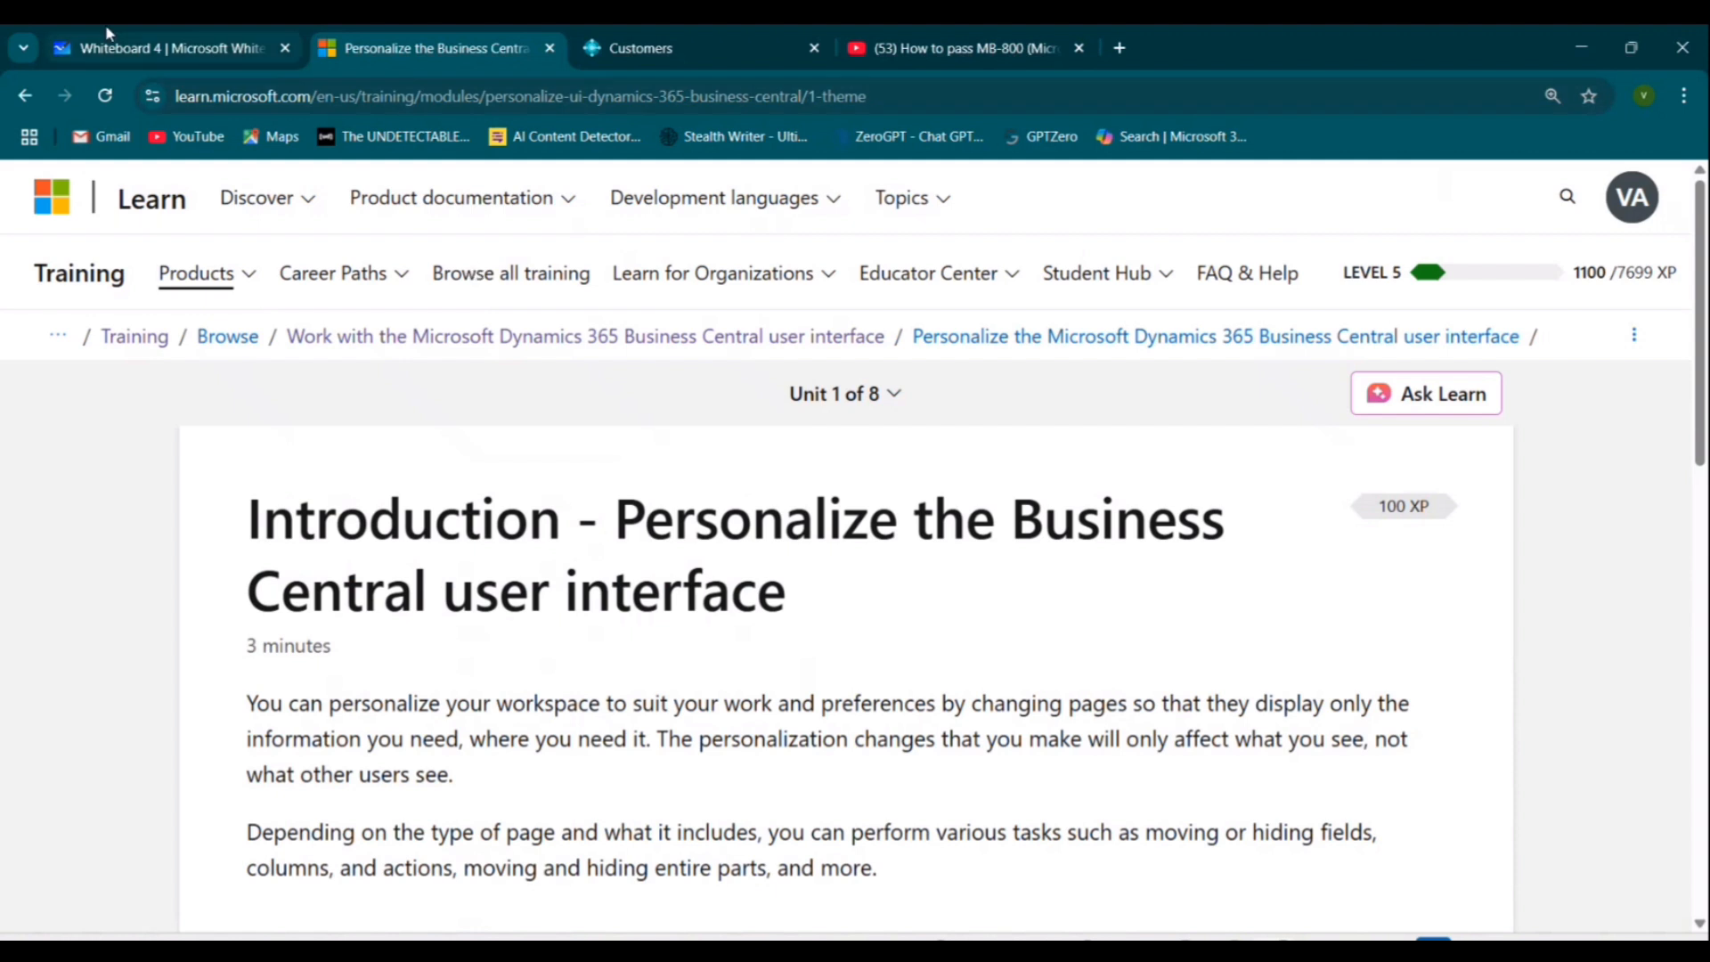
{"action": "left_click", "coordinate": [134, 48]}
{"action": "left_click_drag", "start_coordinate": [1523, 436], "coordinate": [1180, 661]}
{"action": "left_click_drag", "start_coordinate": [1210, 852], "coordinate": [1568, 683]}
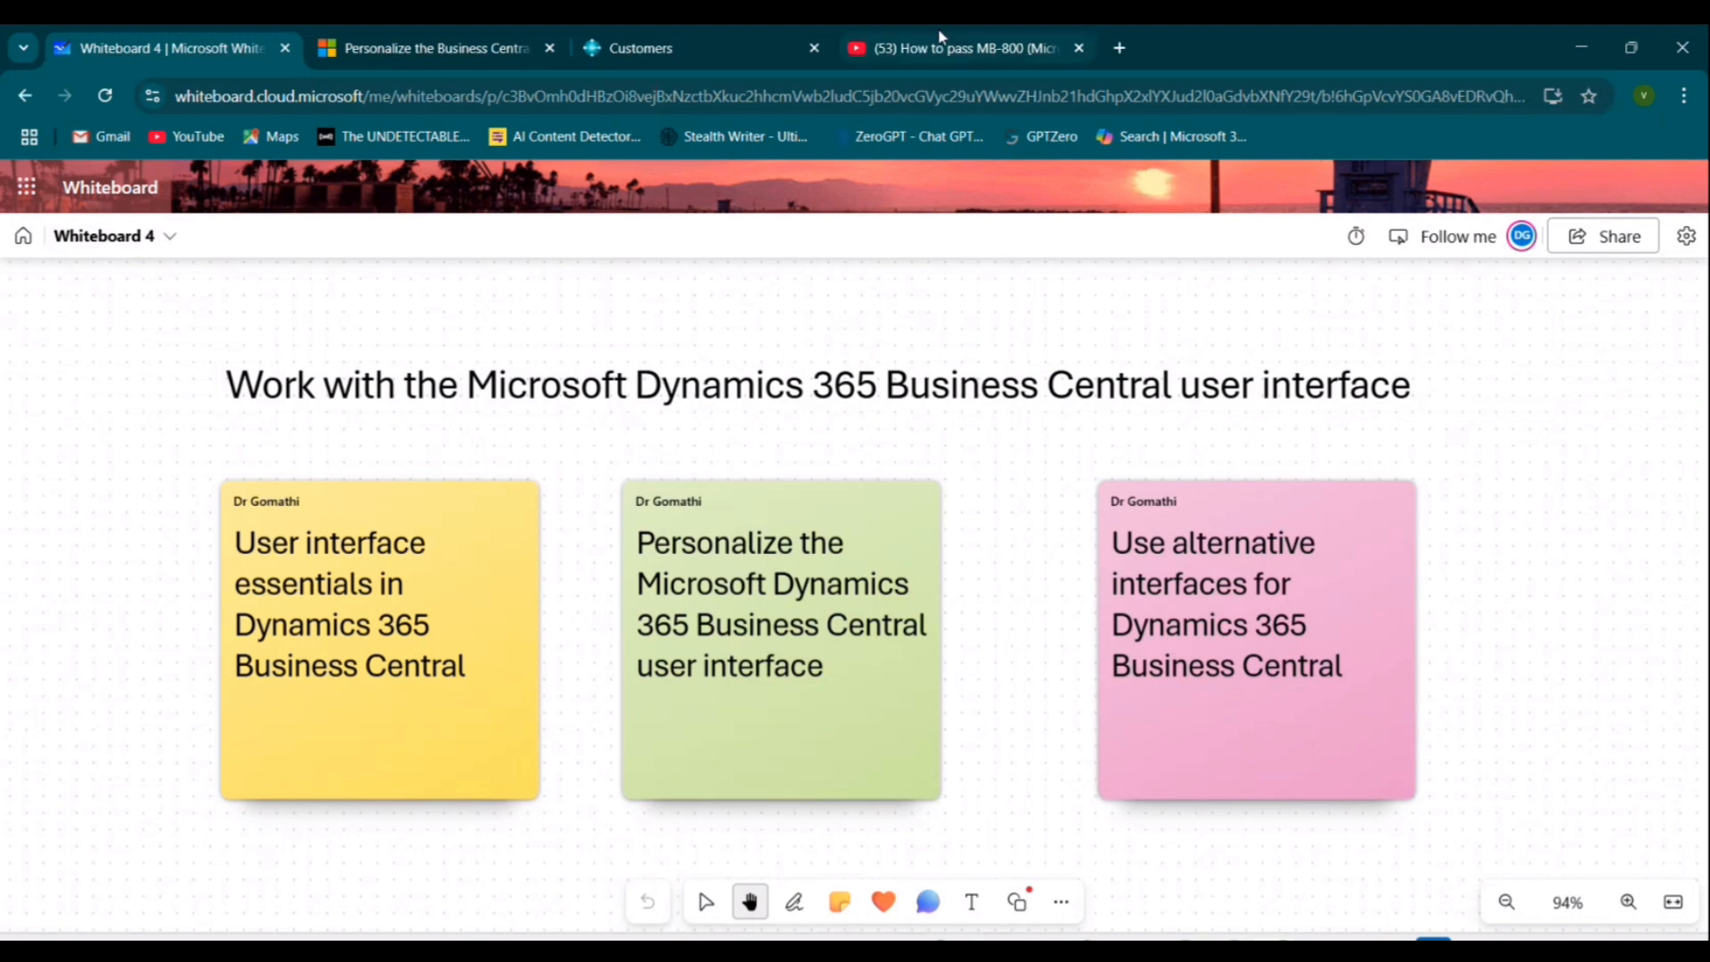
{"action": "left_click", "coordinate": [957, 48]}
{"action": "scroll", "coordinate": [1376, 695], "scroll_direction": "up", "scroll_amount": 1}
{"action": "scroll", "coordinate": [1386, 673], "scroll_direction": "up", "scroll_amount": 1}
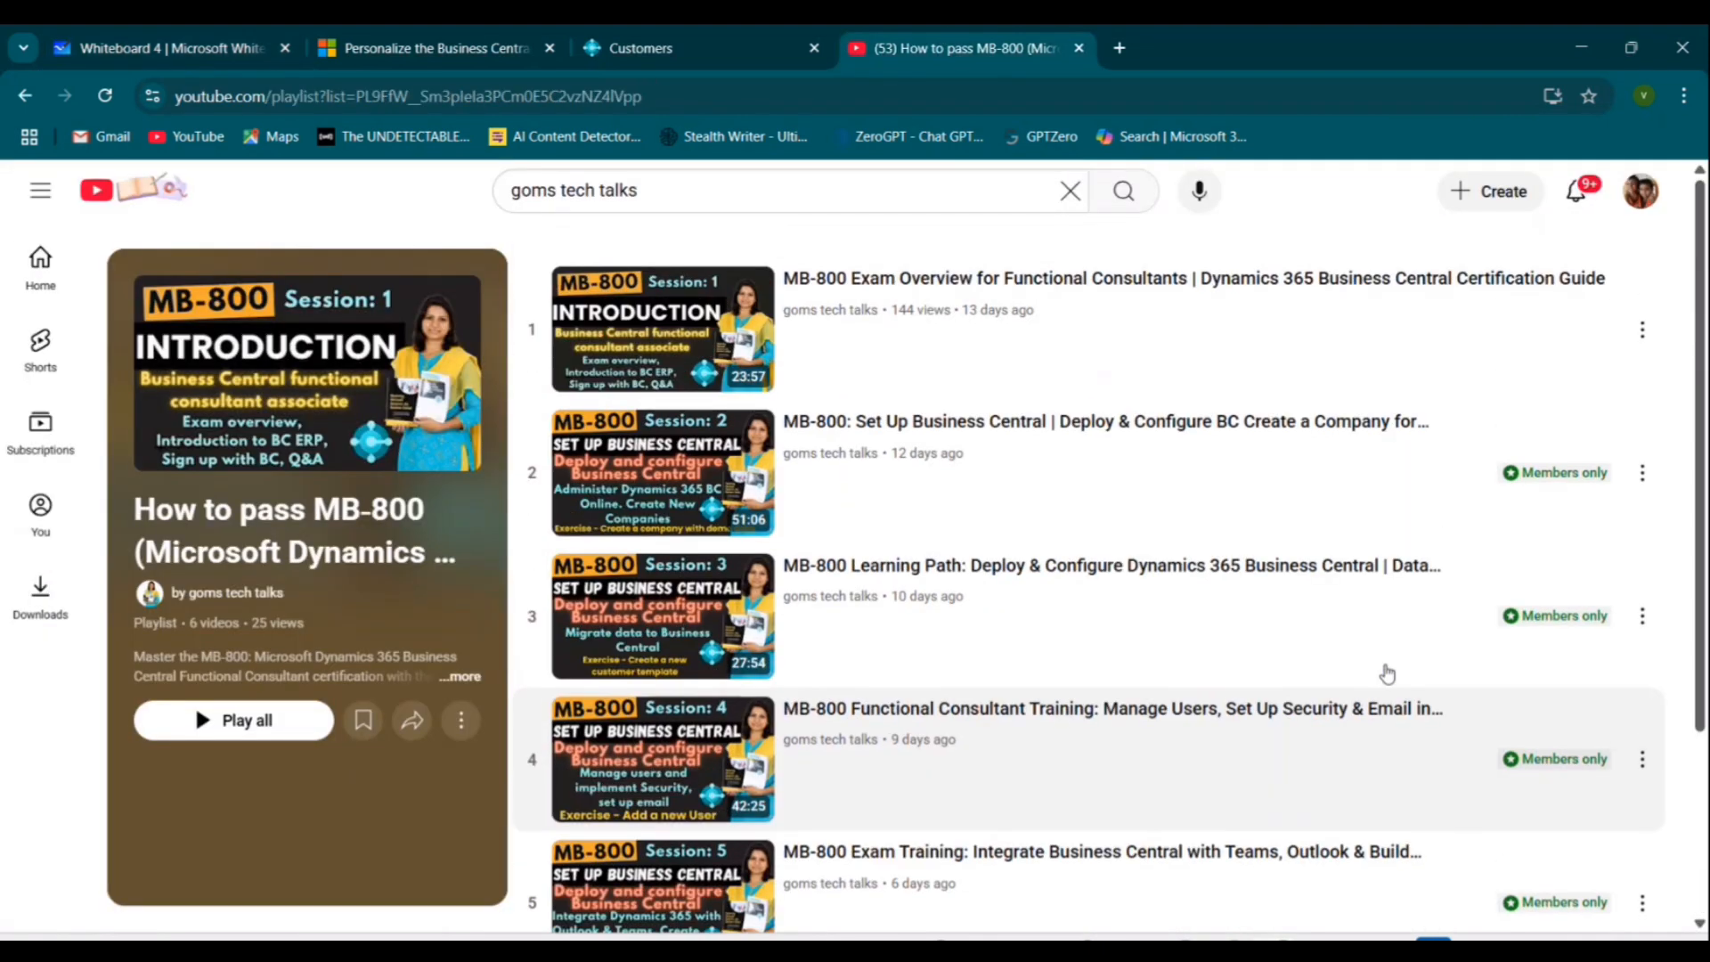
{"action": "left_click", "coordinate": [595, 45]}
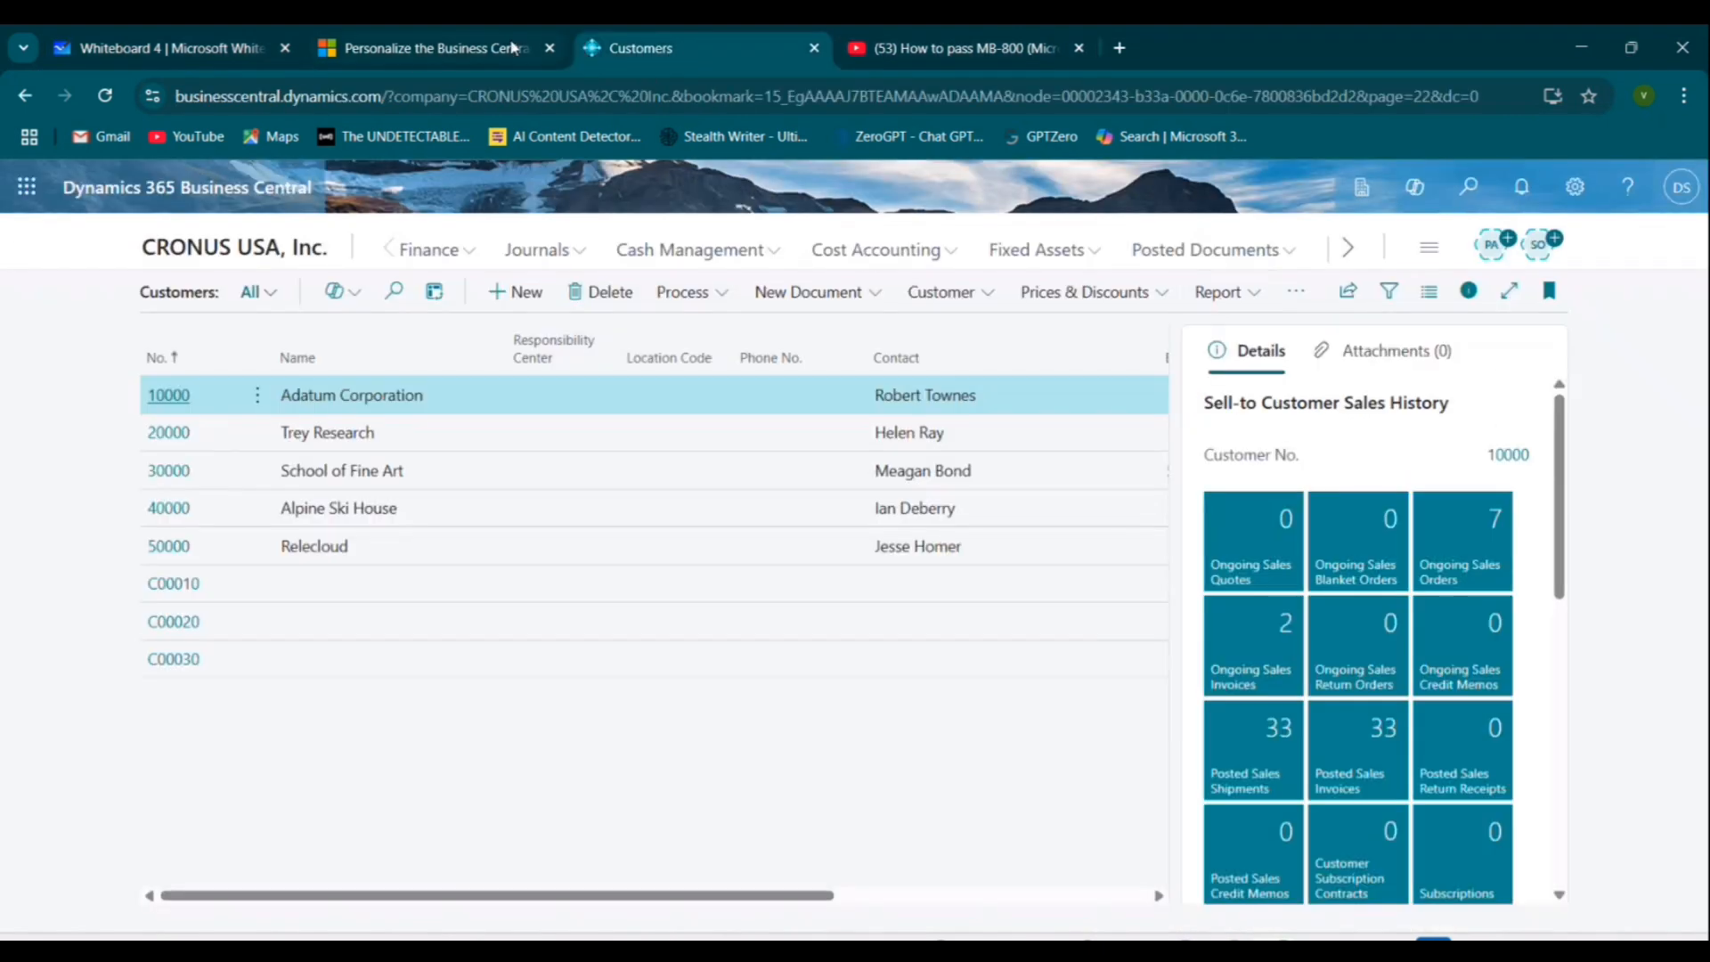